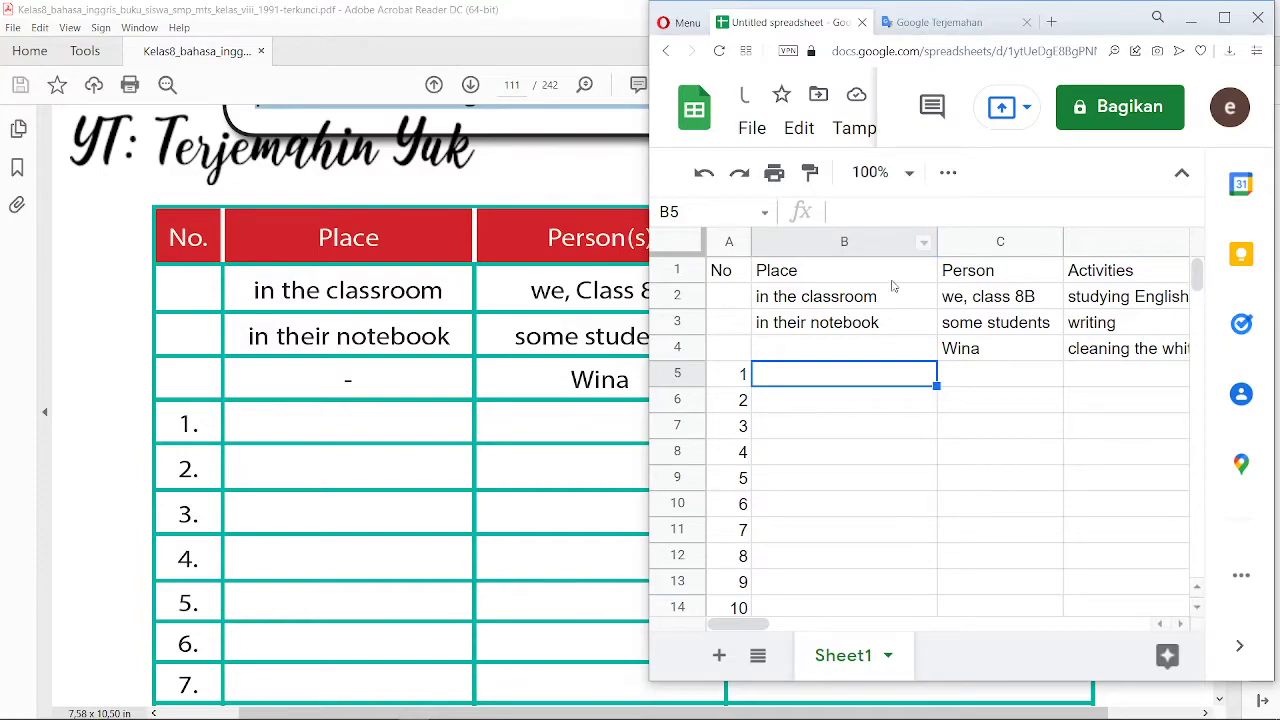
- Fill in row 5 with the place "in the classroom" and the person "we, class 8"
{"action": "left_click", "coordinate": [975, 376]}
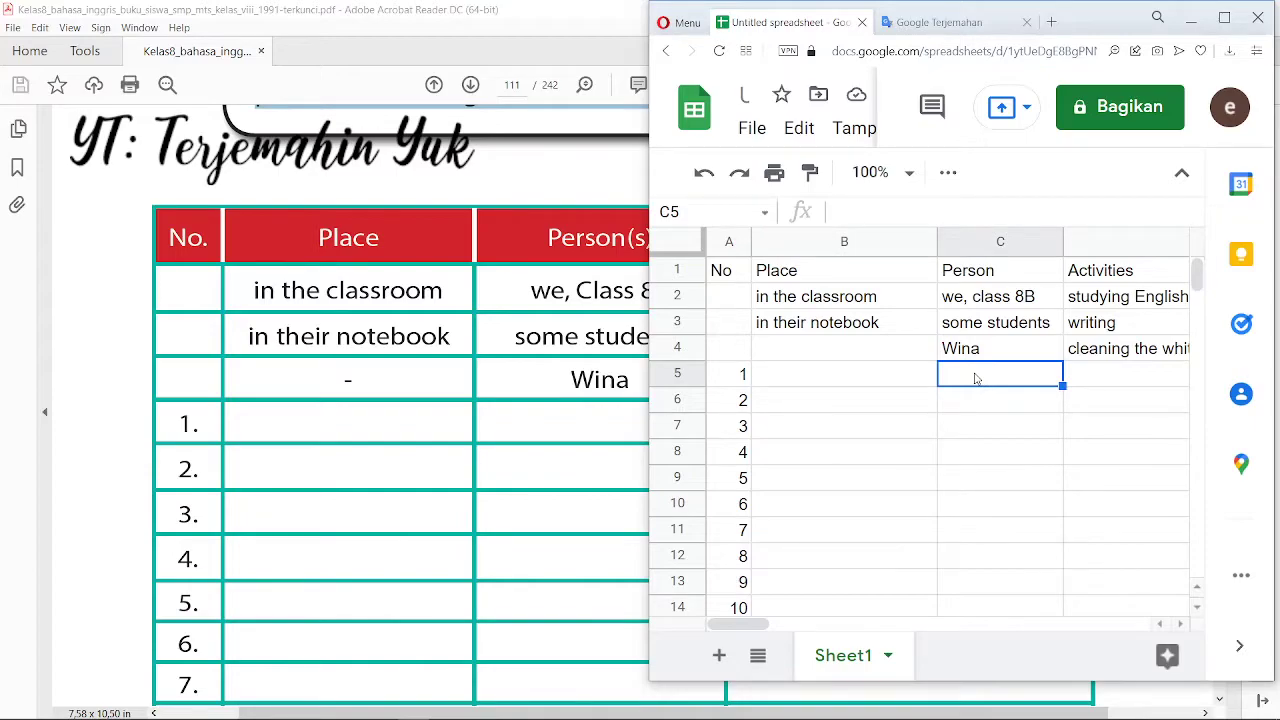
{"action": "key", "text": "Left"}
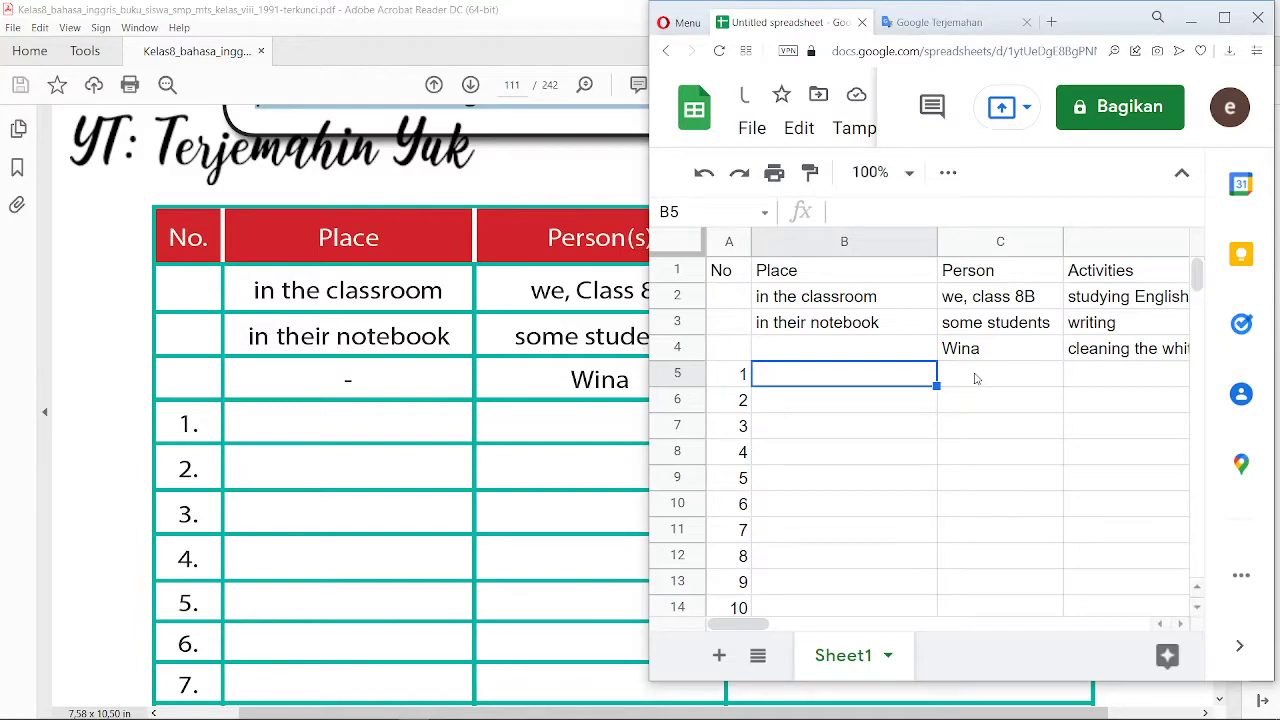
{"action": "type", "text": "in the clas"}
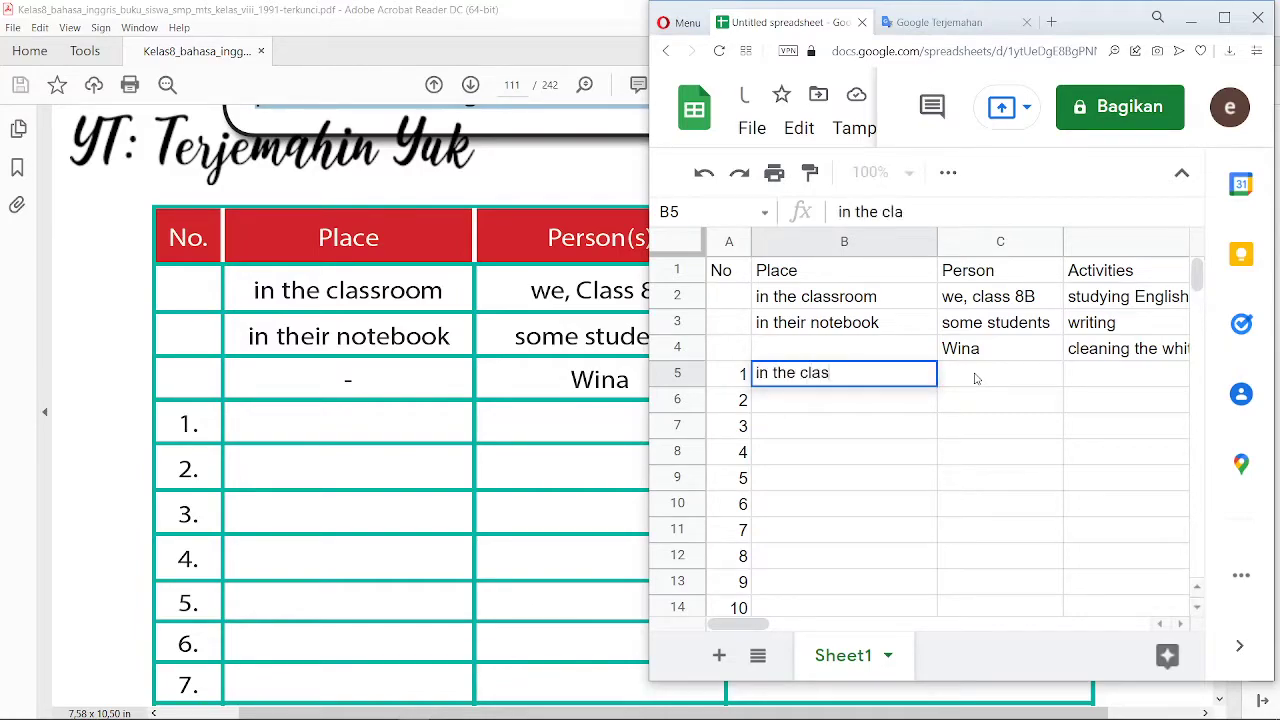
{"action": "type", "text": "sroom"}
{"action": "key", "text": "Tab"}
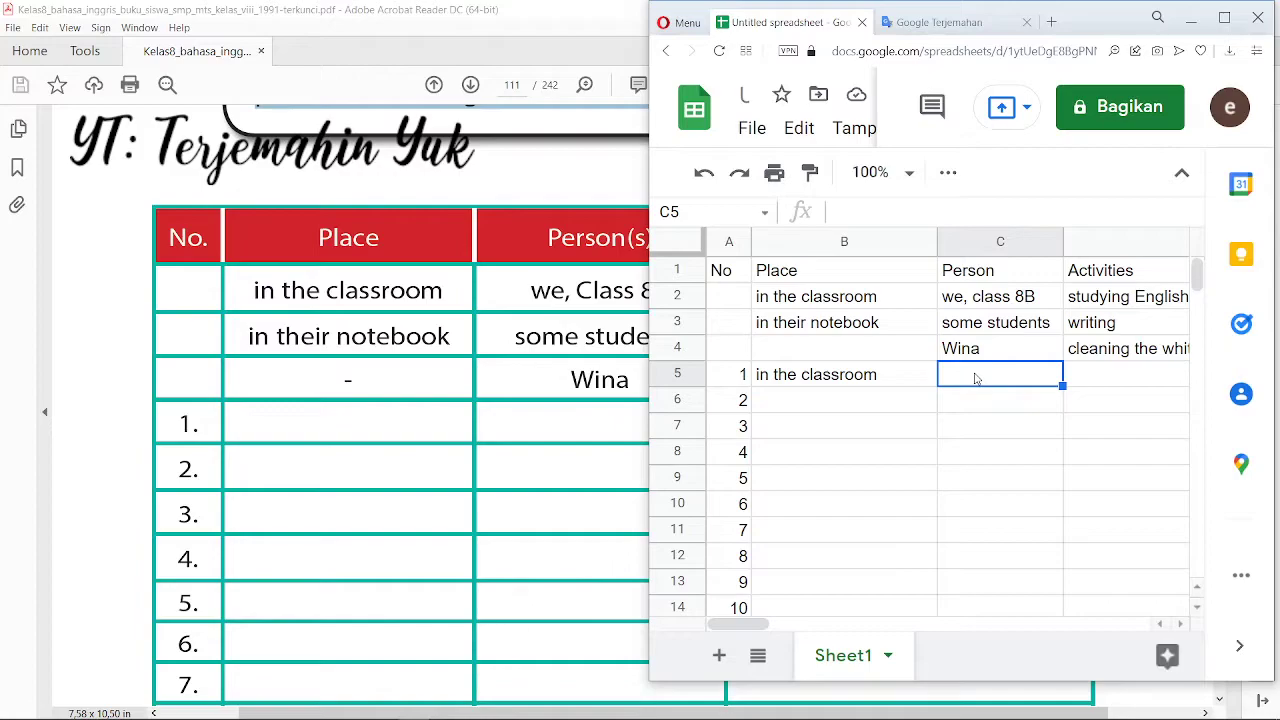
{"action": "type", "text": "we"}
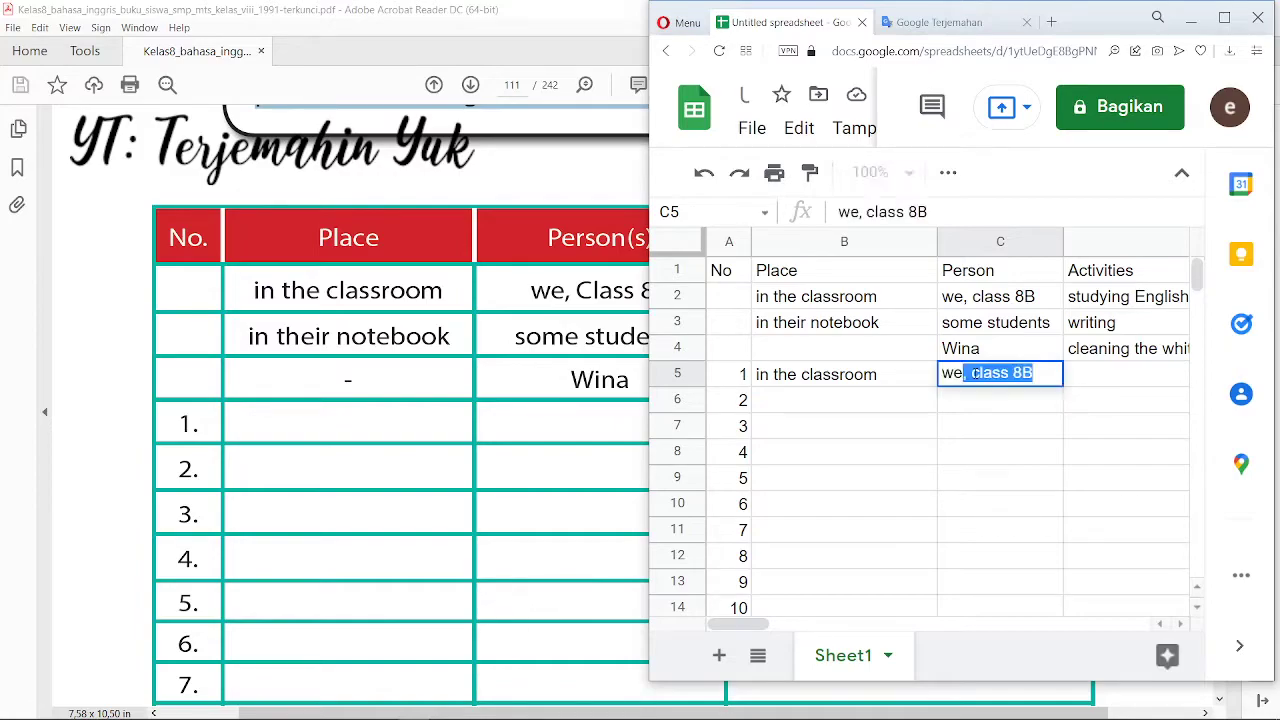
{"action": "type", "text": ", class "}
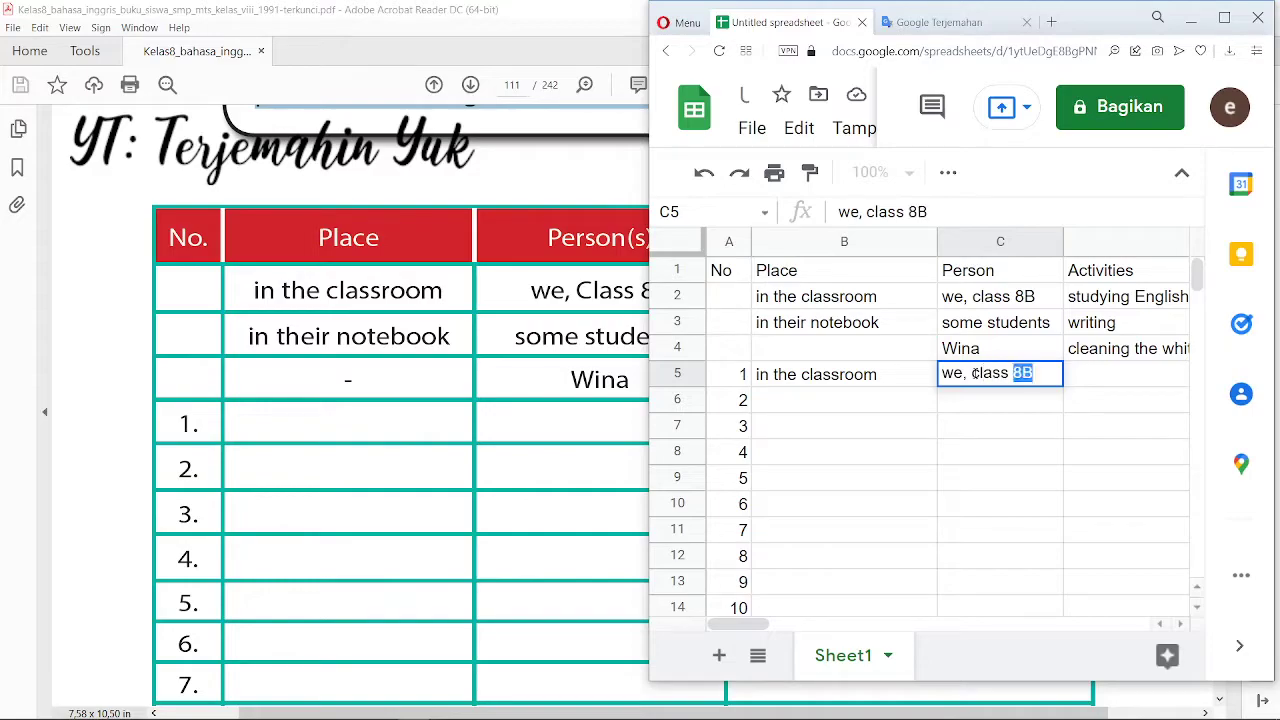
{"action": "type", "text": "8"}
{"action": "key", "text": "BackSpace"}
{"action": "key", "text": "Tab"}
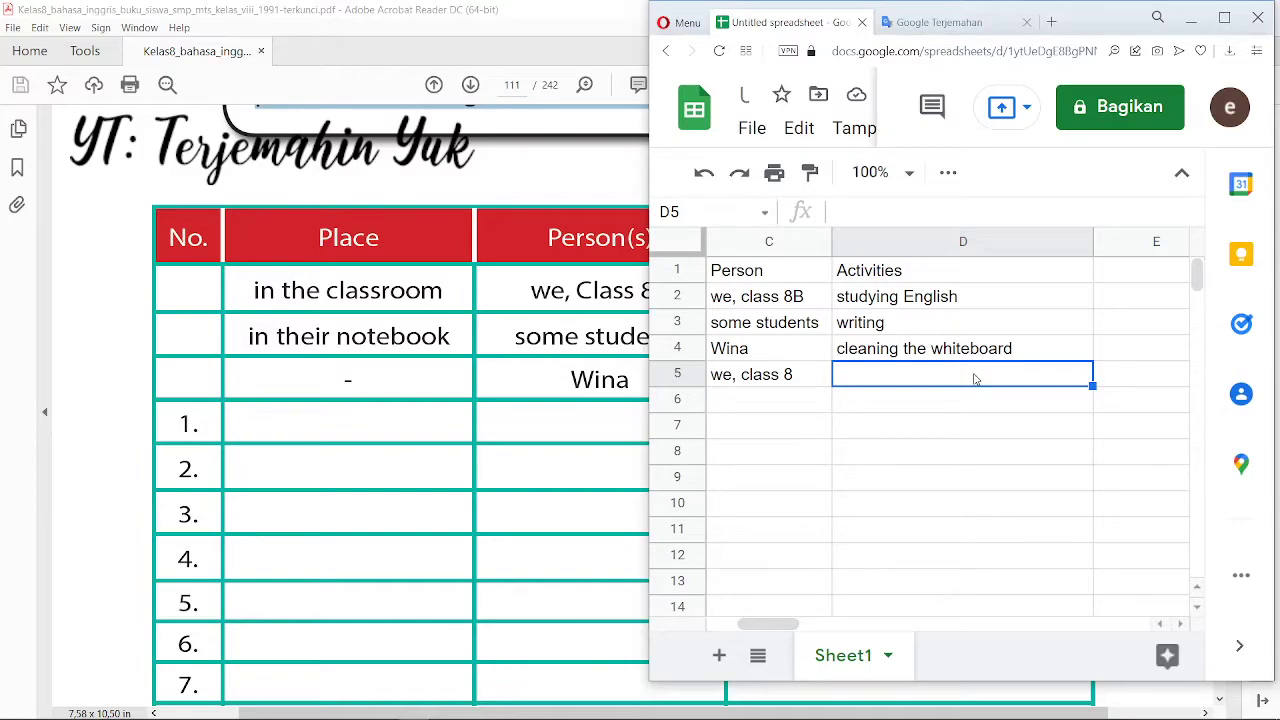
- Replace the place in row 5 with "di ruang kelas" and the person with "kami, kelas 8"
{"action": "left_click_drag", "start_coordinate": [774, 625], "coordinate": [743, 625]}
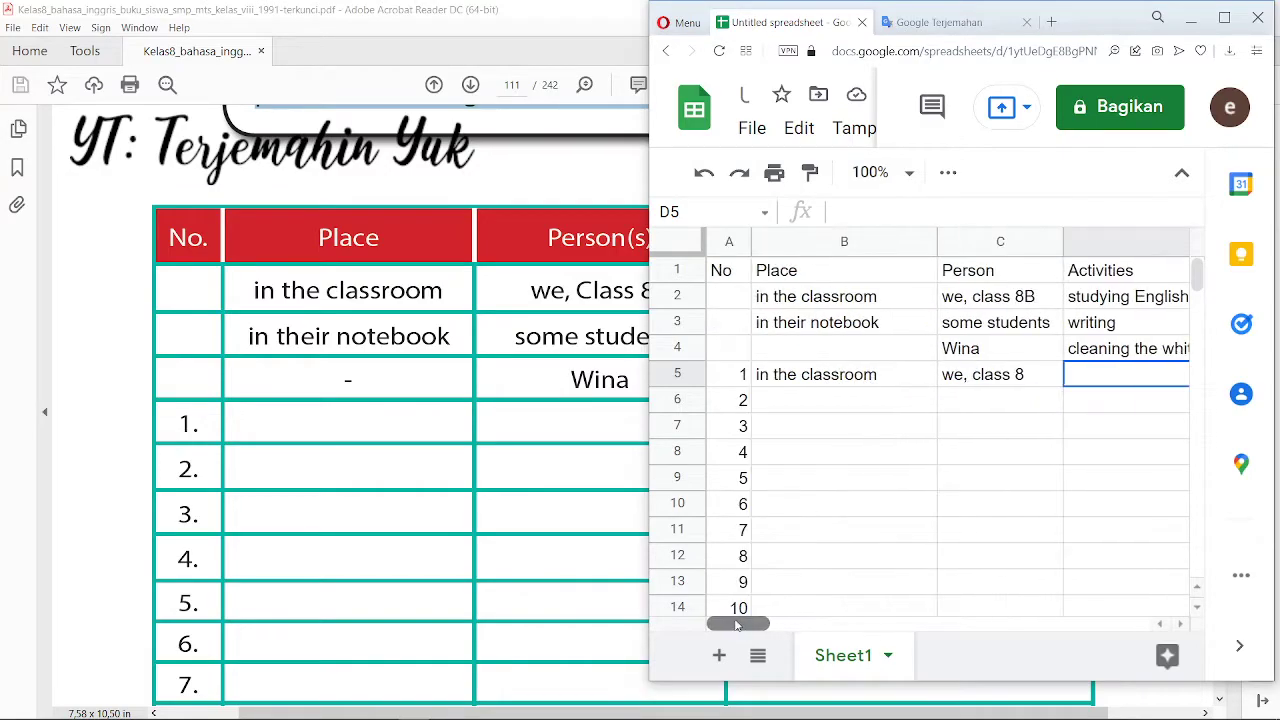
{"action": "left_click", "coordinate": [808, 378]}
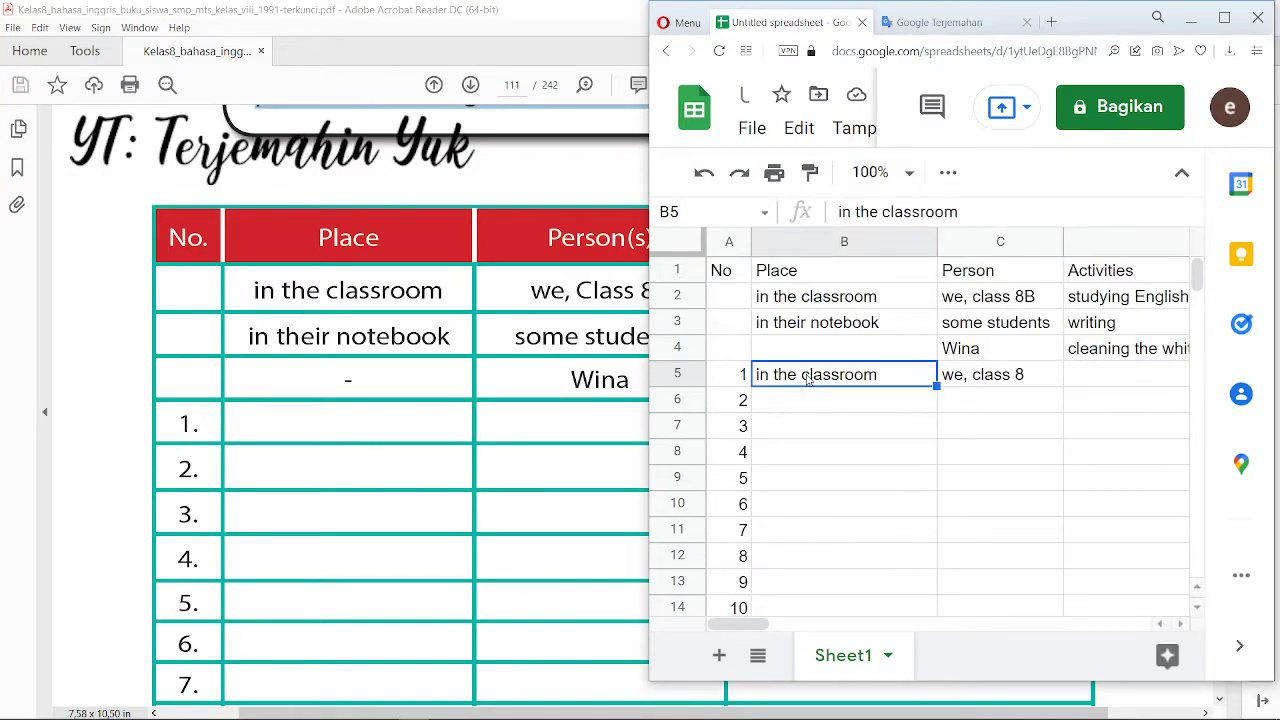
{"action": "type", "text": "di ruang kelas"}
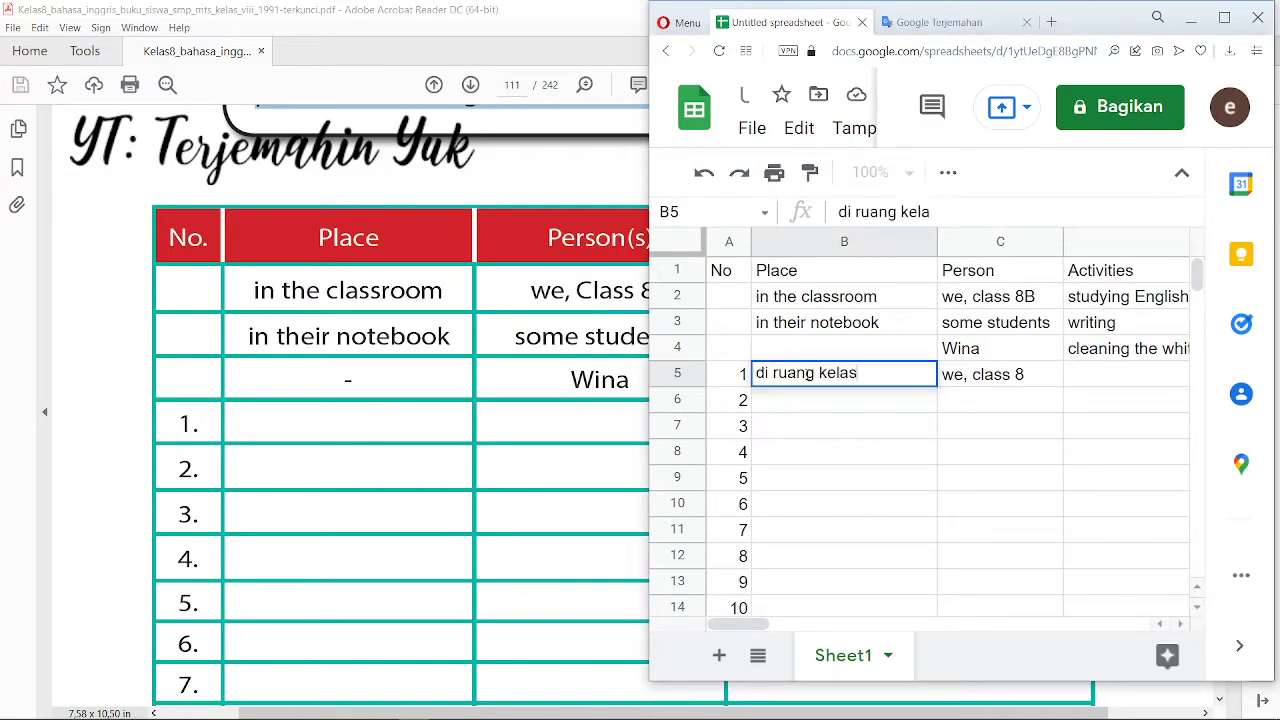
{"action": "key", "text": "Tab"}
{"action": "type", "text": "kami"}
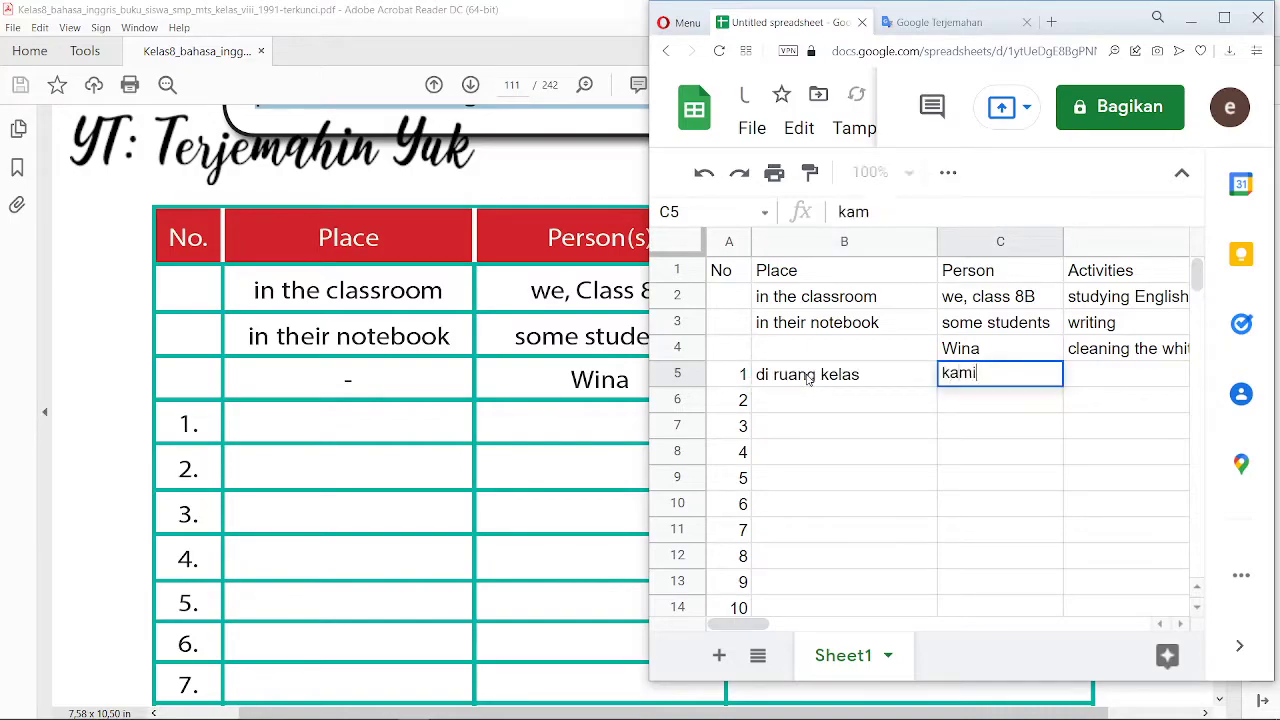
{"action": "type", "text": ", kelas 8"}
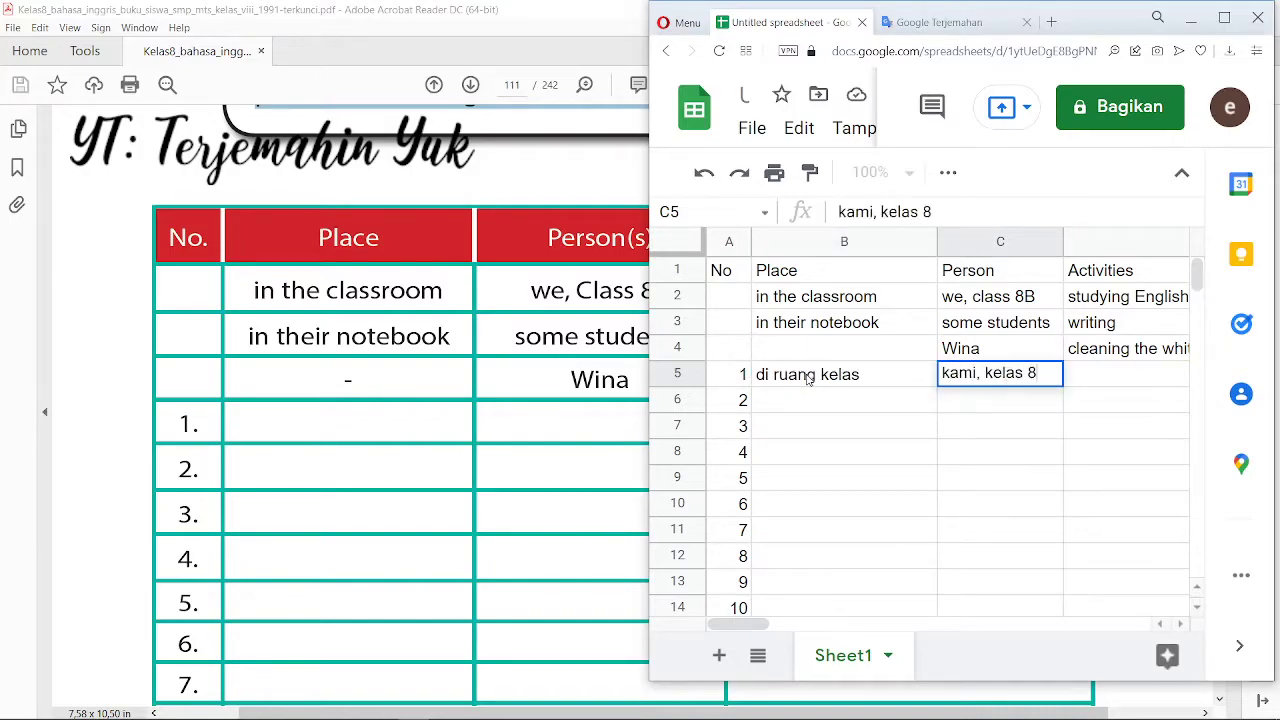
{"action": "key", "text": "Tab"}
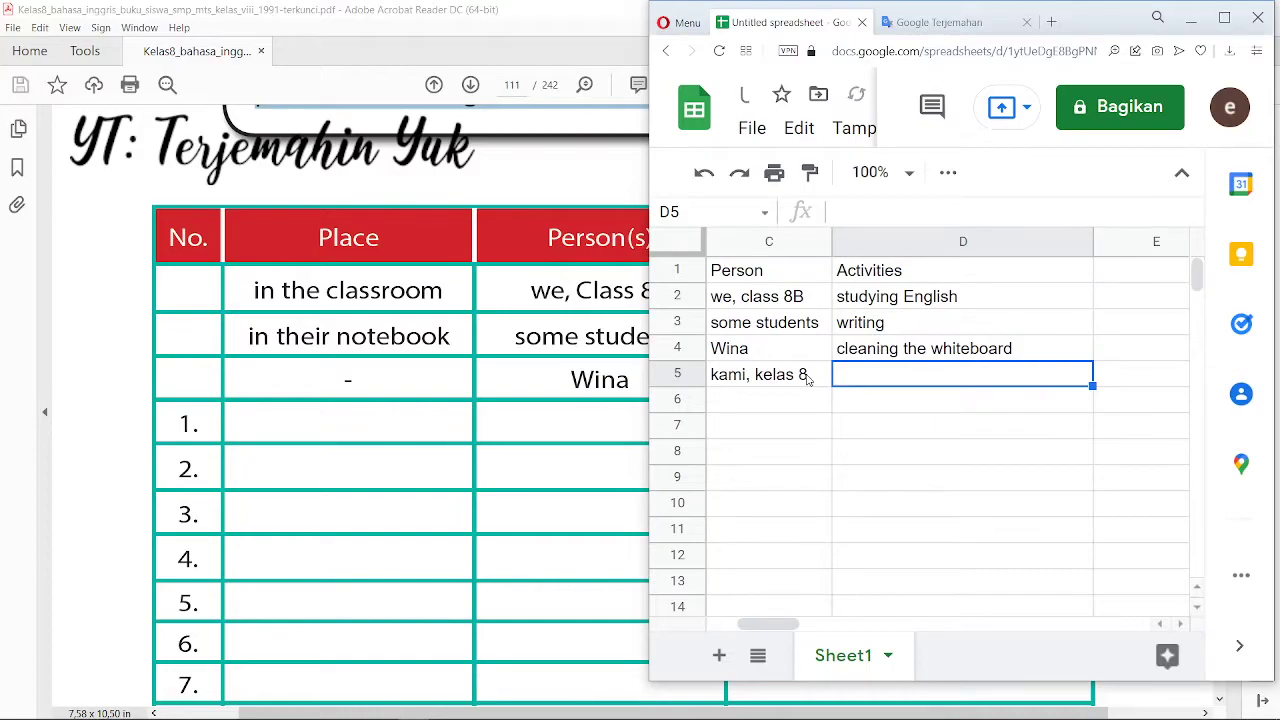
- Enter "mengerjakan tugas bahasa inggris" as the activity in row 5
{"action": "type", "text": "mengerjakan tug"}
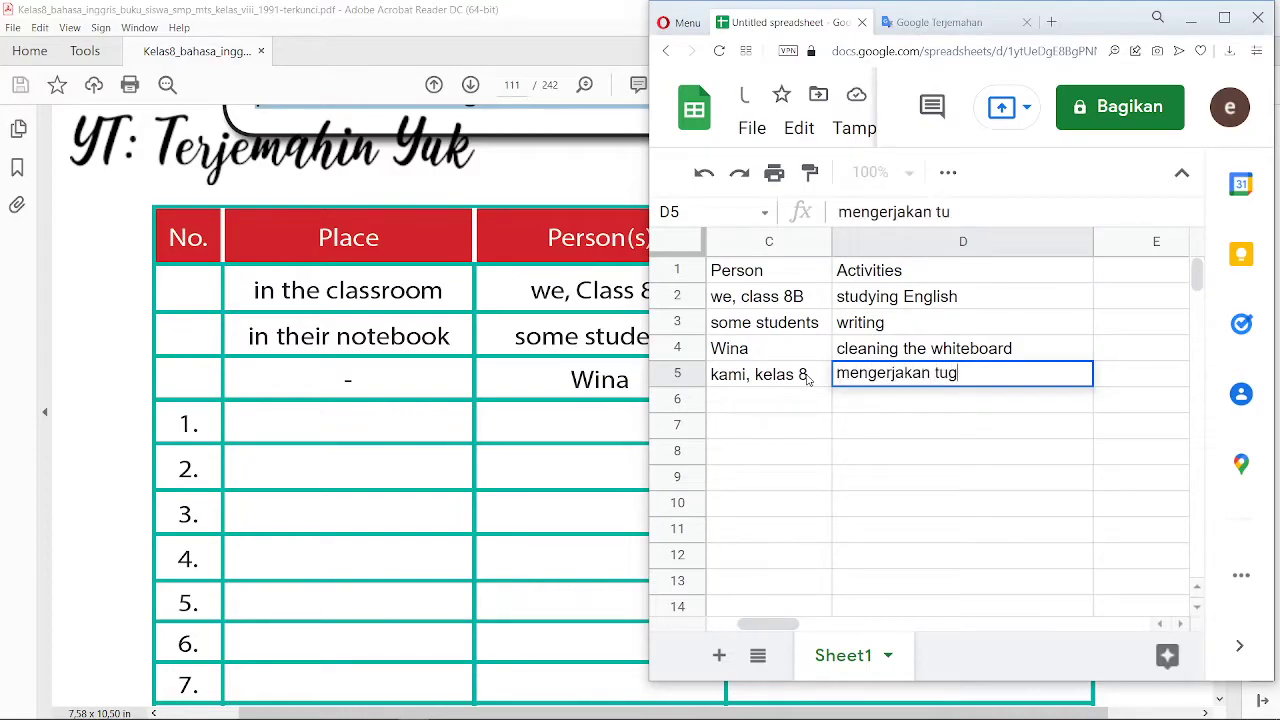
{"action": "type", "text": "as bahasa inggri"}
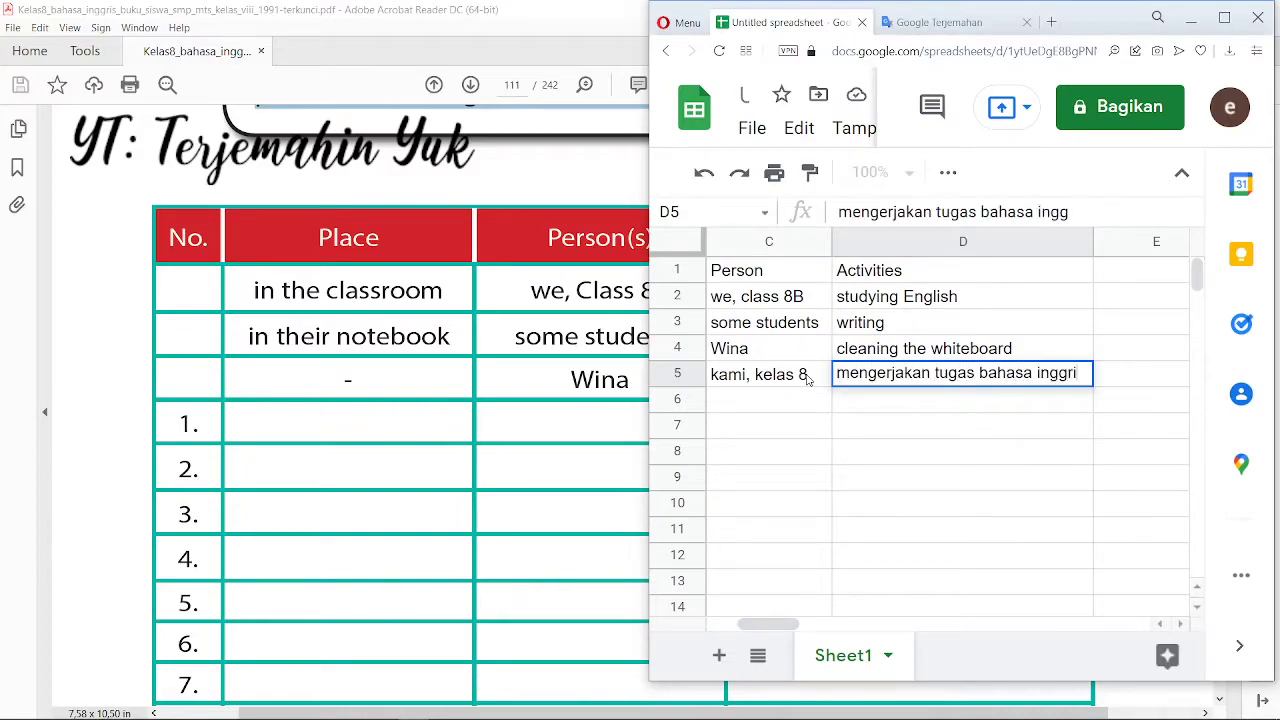
{"action": "type", "text": "s"}
{"action": "key", "text": "Return"}
- Enter the person's title and name in the Person cell of row 6, with the name capitalized
{"action": "key", "text": "Left"}
{"action": "key", "text": "Left"}
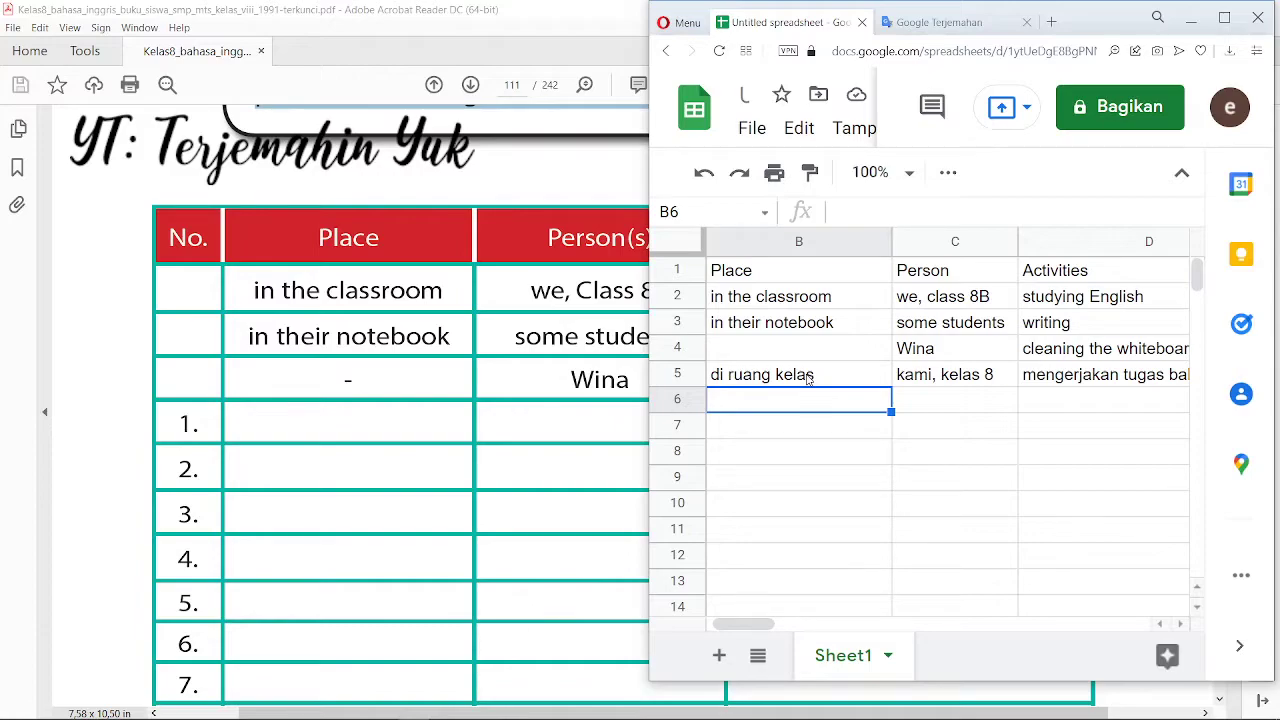
{"action": "key", "text": "Right"}
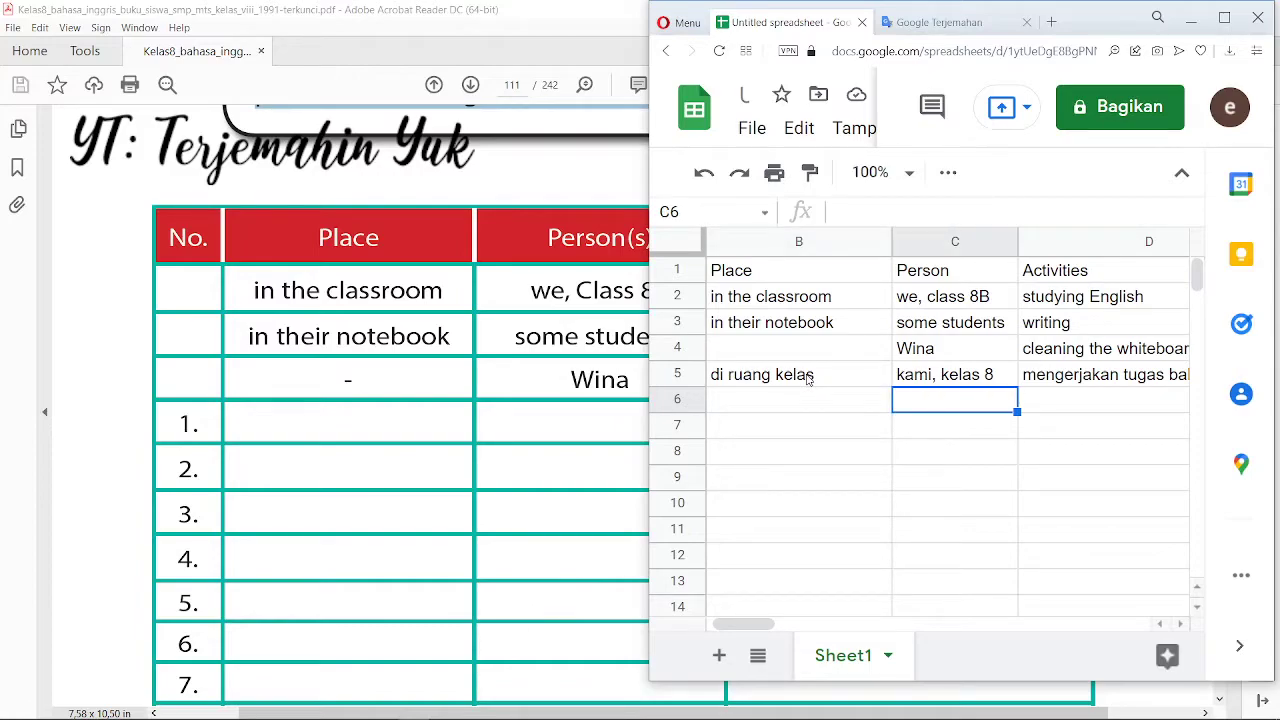
{"action": "type", "text": "Pak jono"}
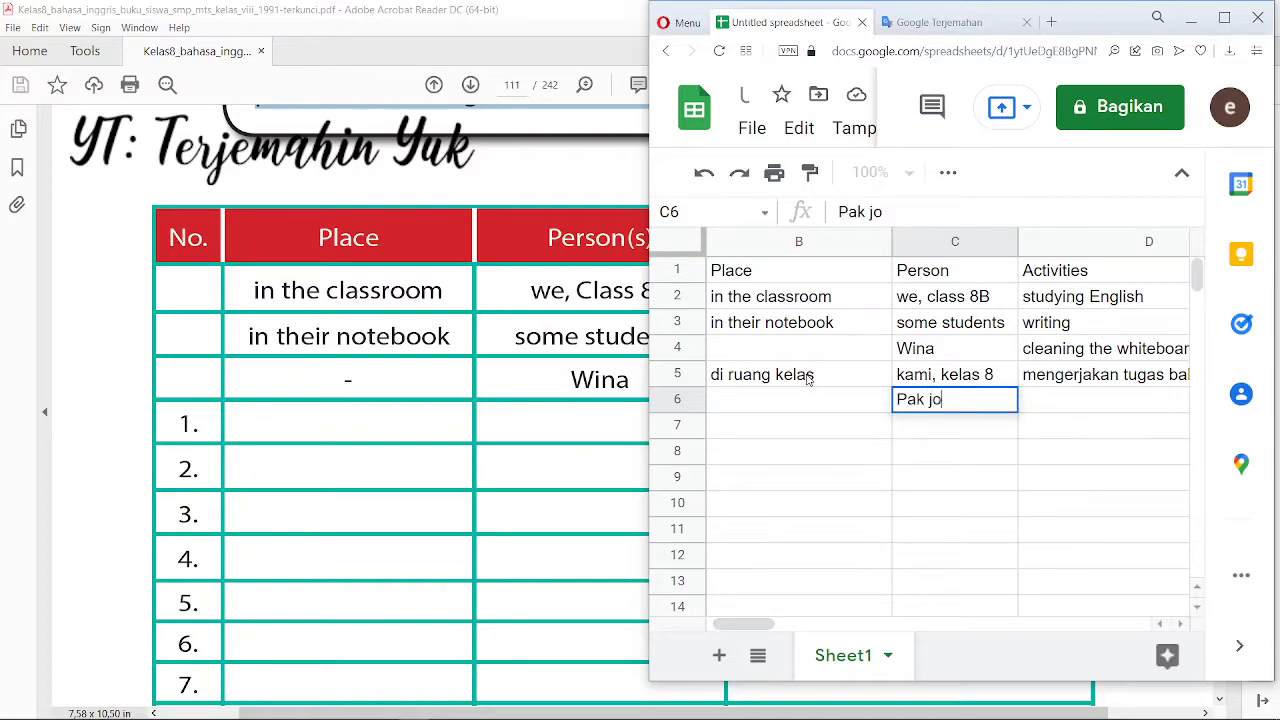
{"action": "key", "text": "Left"}
{"action": "key", "text": "Left"}
{"action": "key", "text": "Right"}
{"action": "key", "text": "Right"}
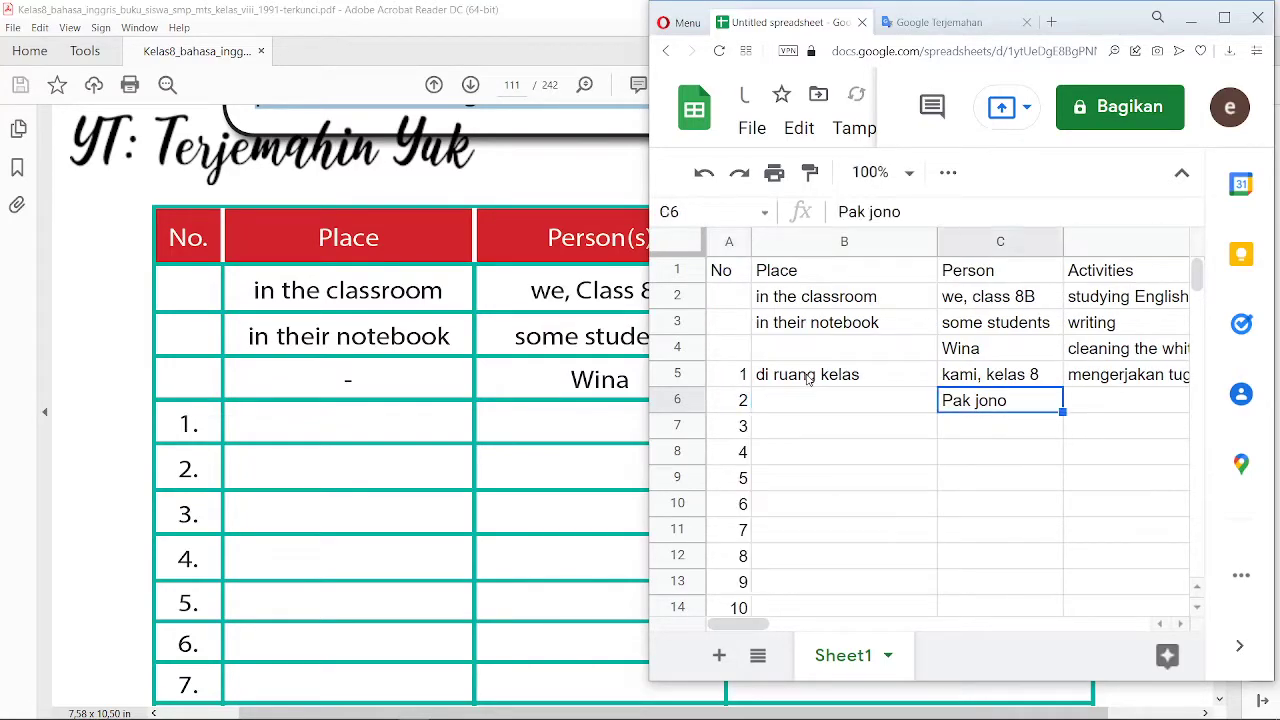
{"action": "left_click", "coordinate": [870, 212]}
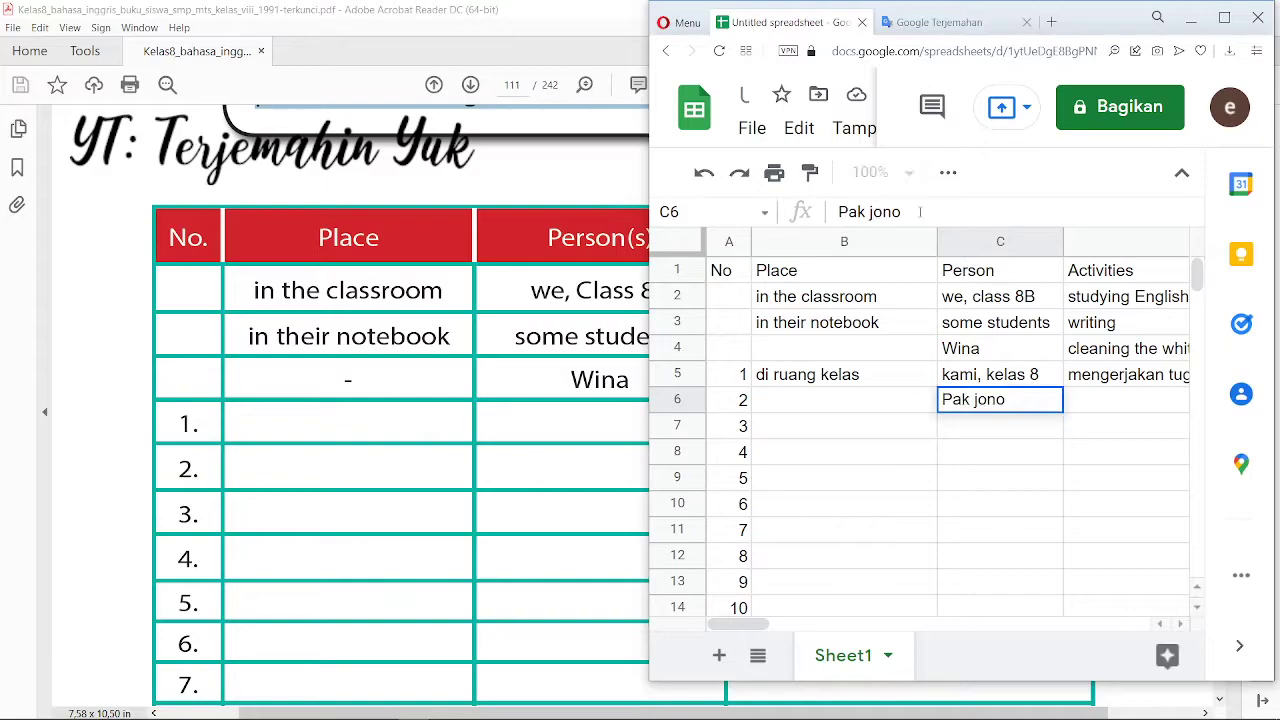
{"action": "key", "text": "BackSpace"}
{"action": "type", "text": "J"}
{"action": "key", "text": "Return"}
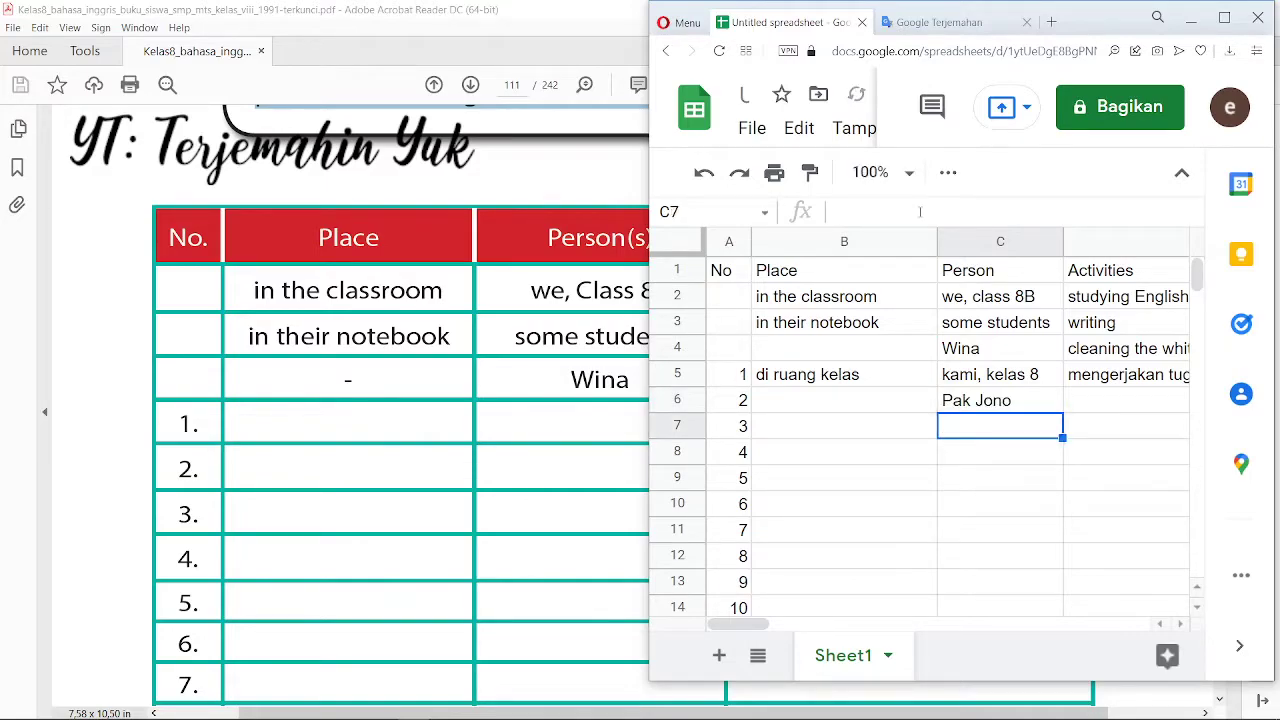
- Complete row 6 with the place "di halaman sekolah" and the activity "menyapu halaman"
{"action": "key", "text": "Up"}
{"action": "key", "text": "Left"}
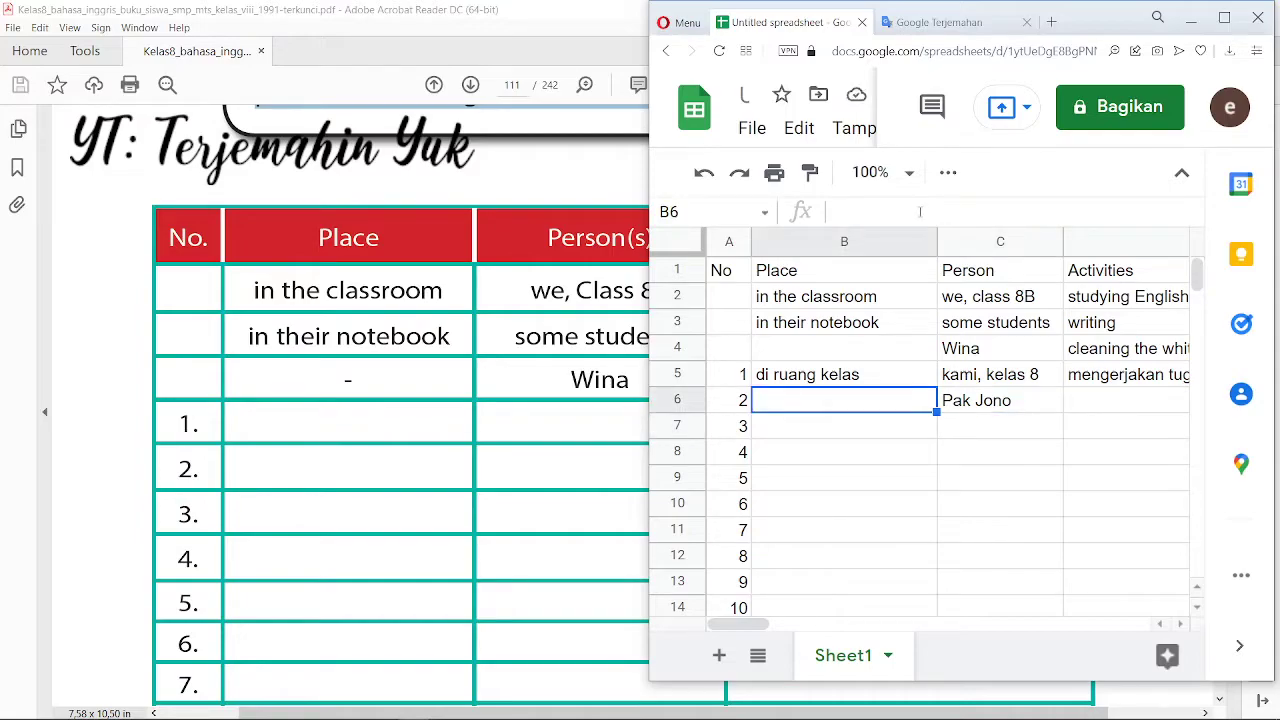
{"action": "type", "text": "di halaman"}
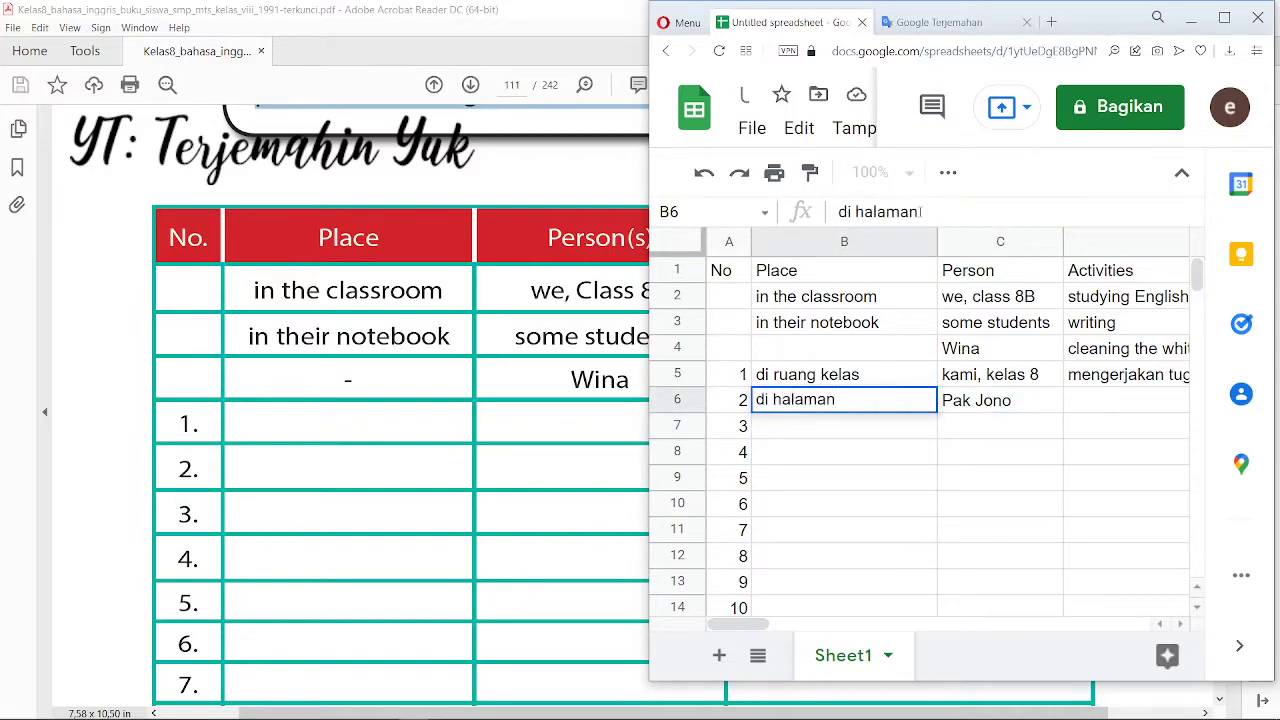
{"action": "type", "text": " sekolah"}
{"action": "key", "text": "Tab"}
{"action": "key", "text": "Tab"}
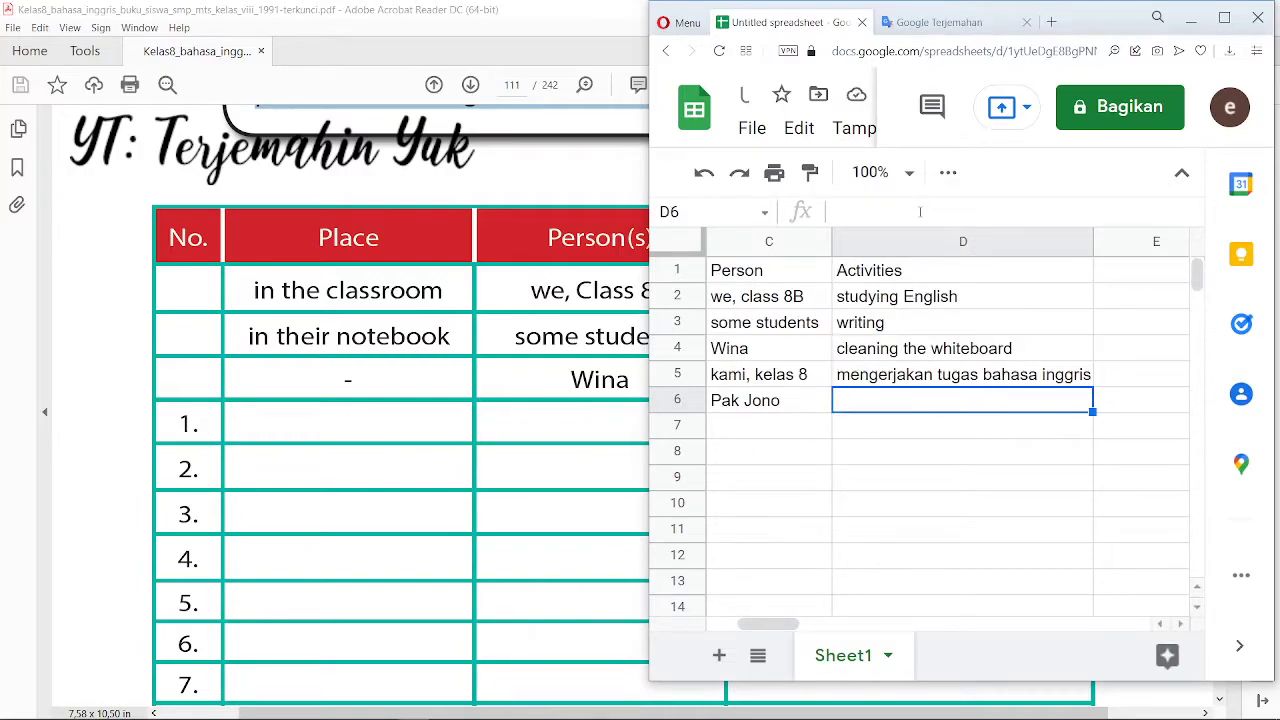
{"action": "type", "text": "meny"}
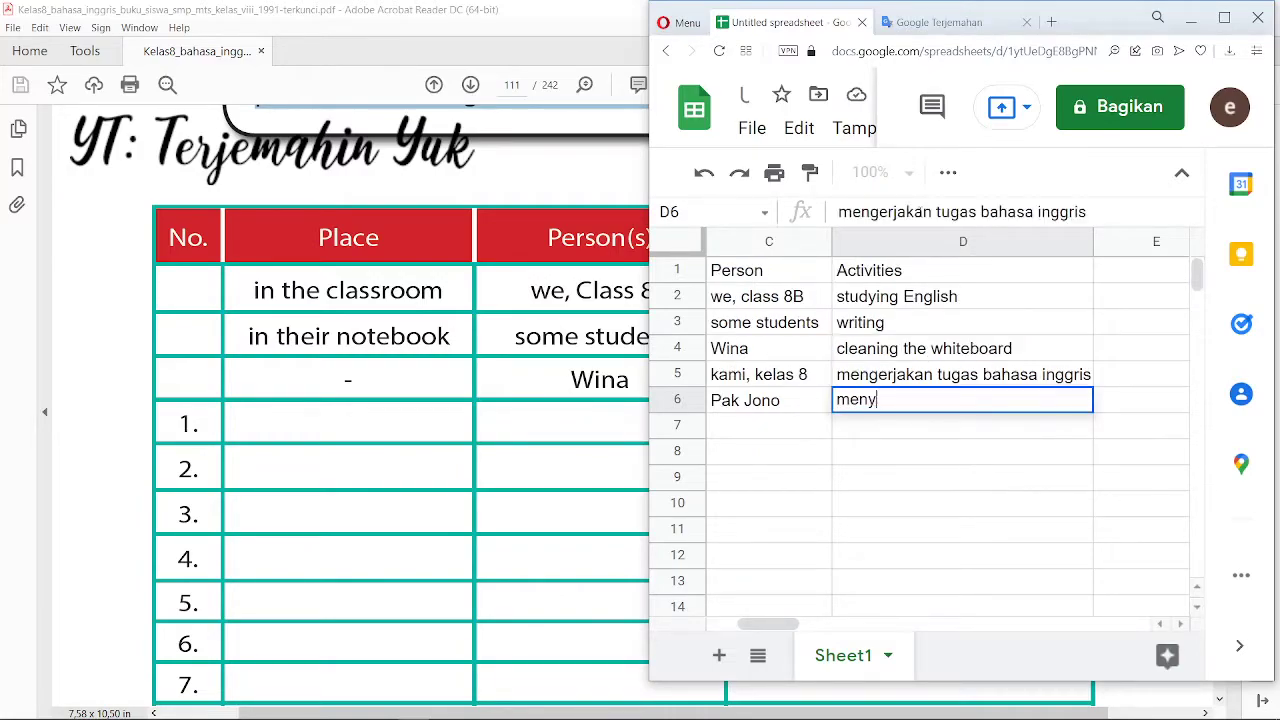
{"action": "type", "text": "apu halaman"}
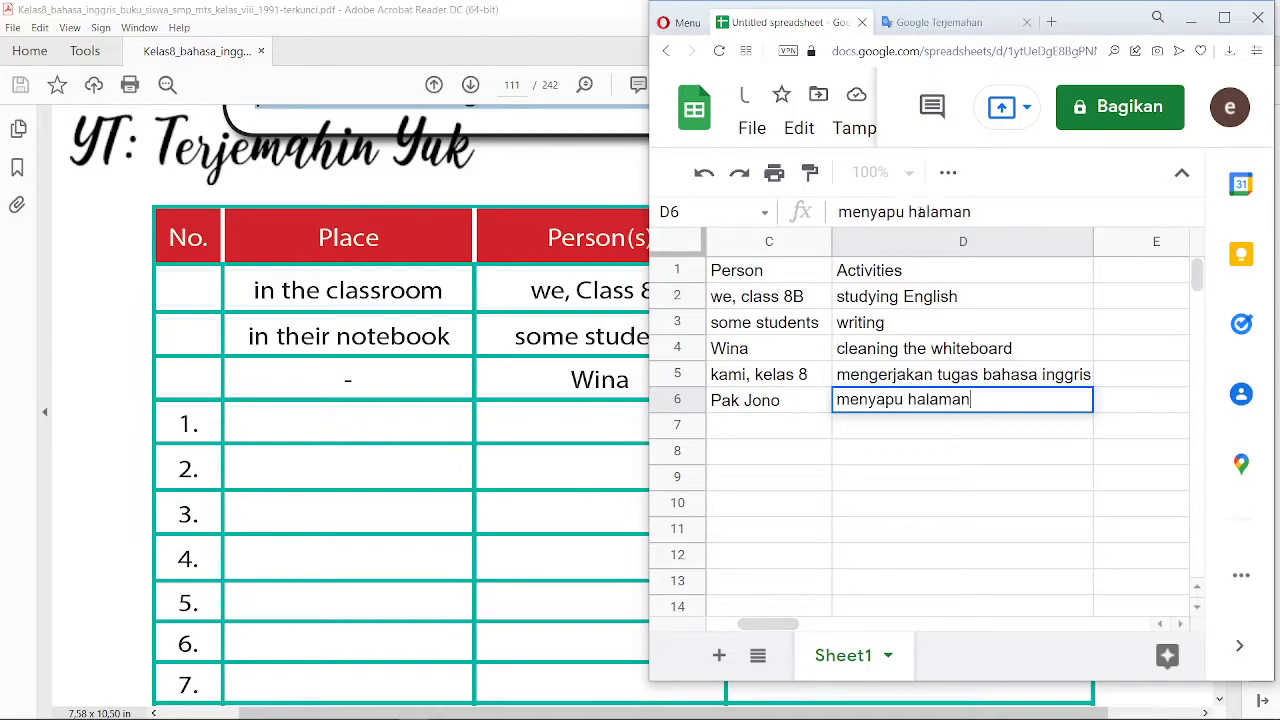
{"action": "key", "text": "Return"}
- Fill in row 7 with the person "kepala sekolah" and the place "di depan ruang kantor"
{"action": "key", "text": "Left"}
{"action": "key", "text": "Left"}
{"action": "key", "text": "Right"}
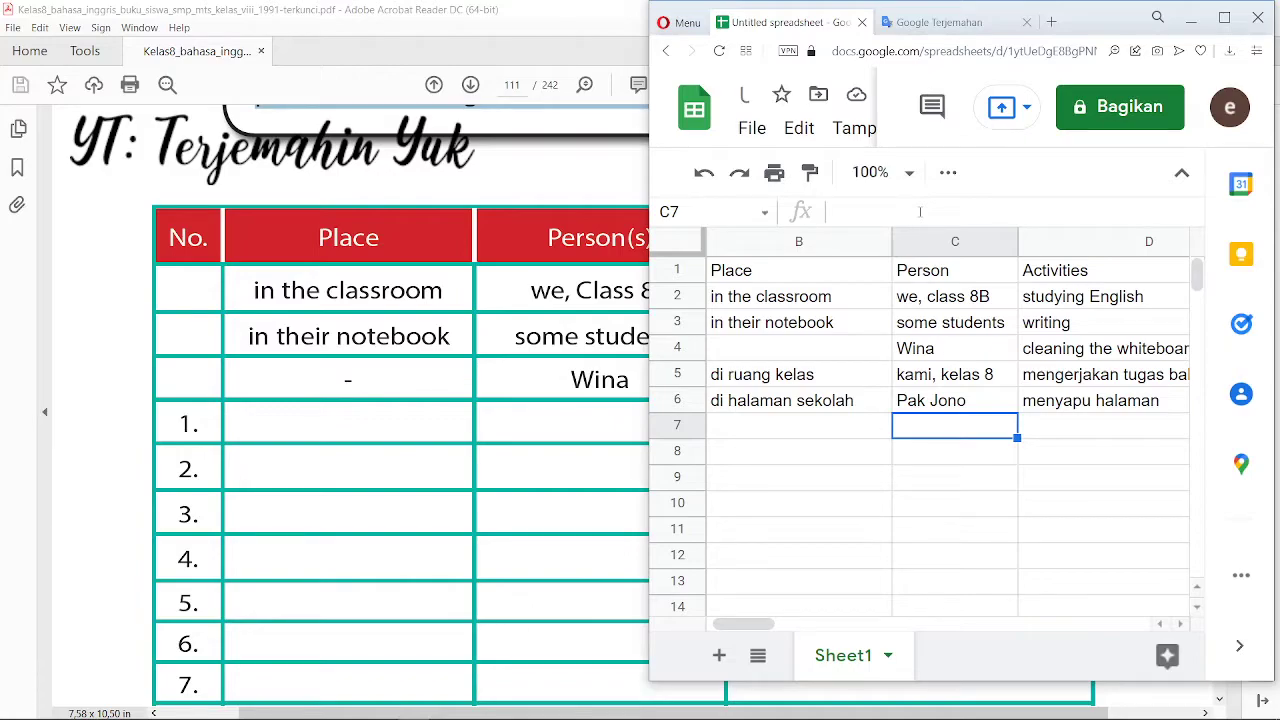
{"action": "type", "text": "kepala sekolah"}
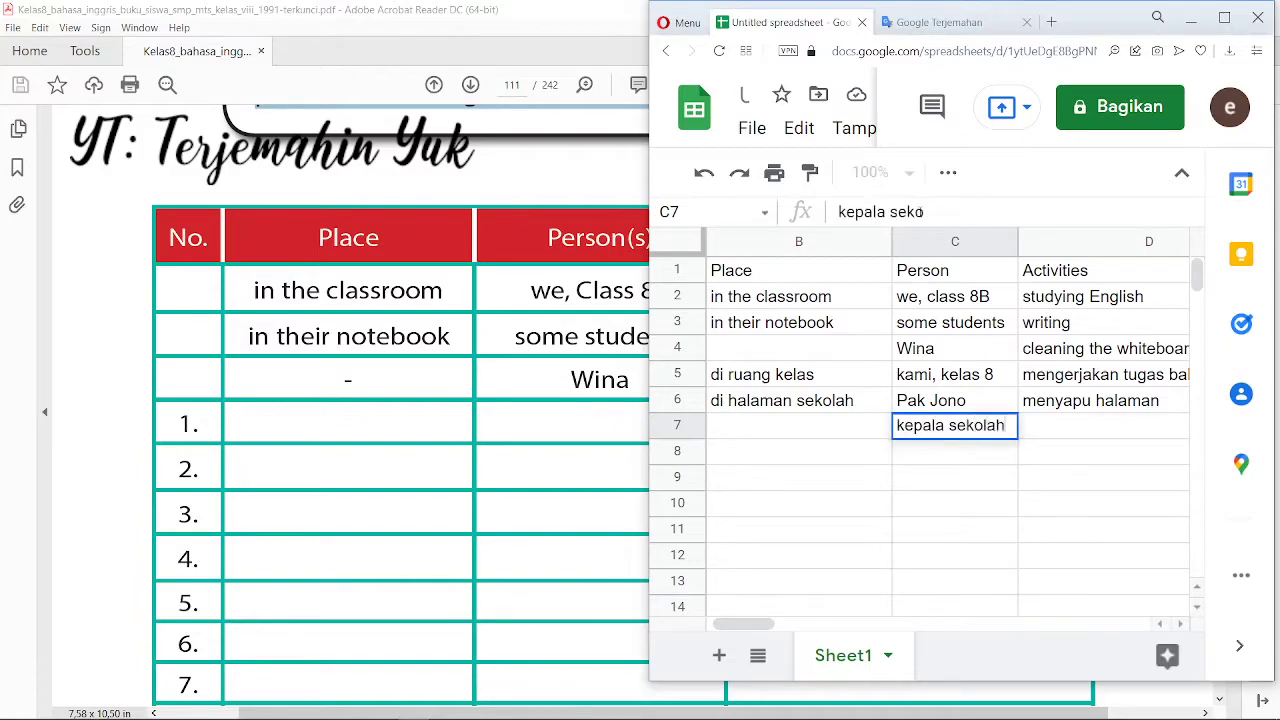
{"action": "key", "text": "Left"}
{"action": "type", "text": "di "}
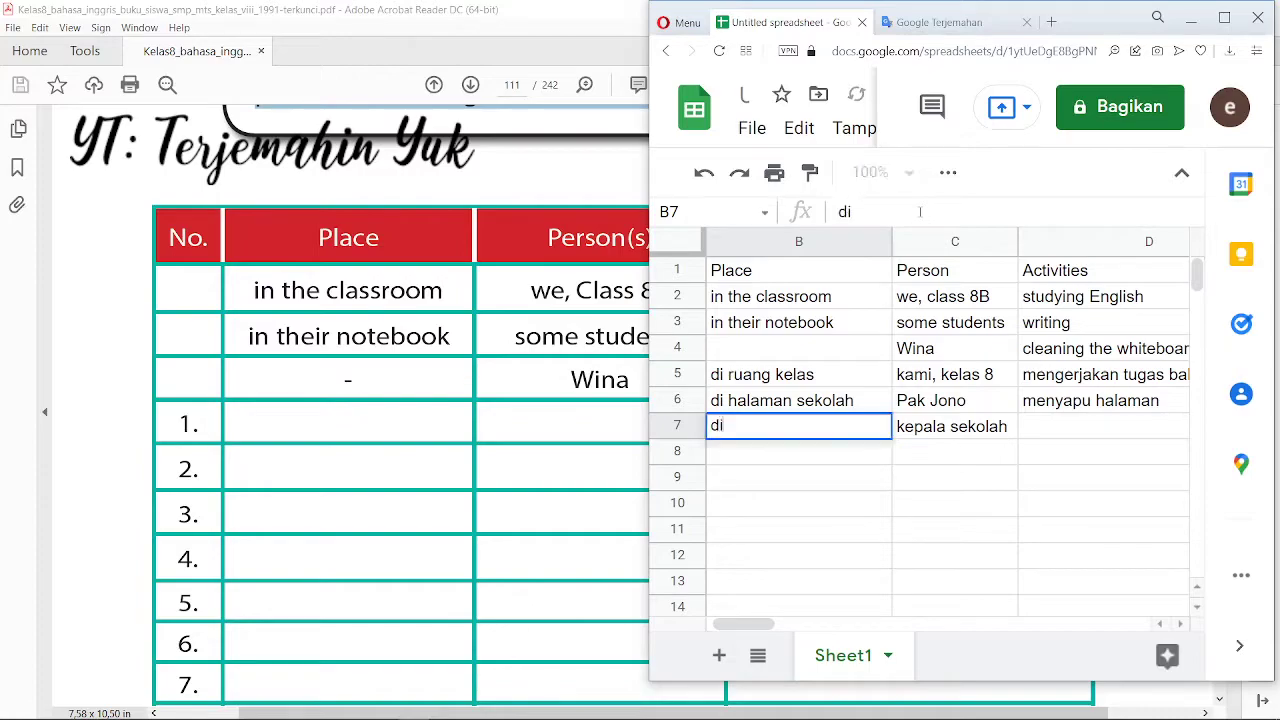
{"action": "type", "text": "depan"}
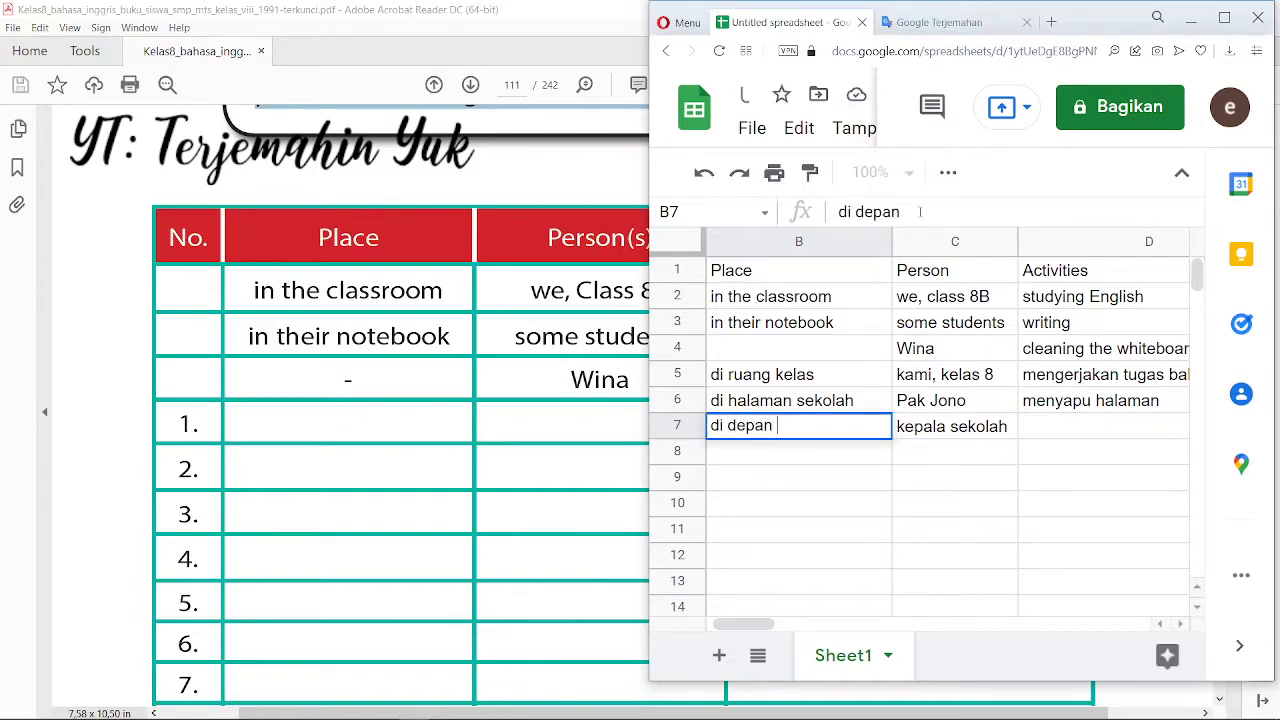
{"action": "type", "text": " ruang kantor"}
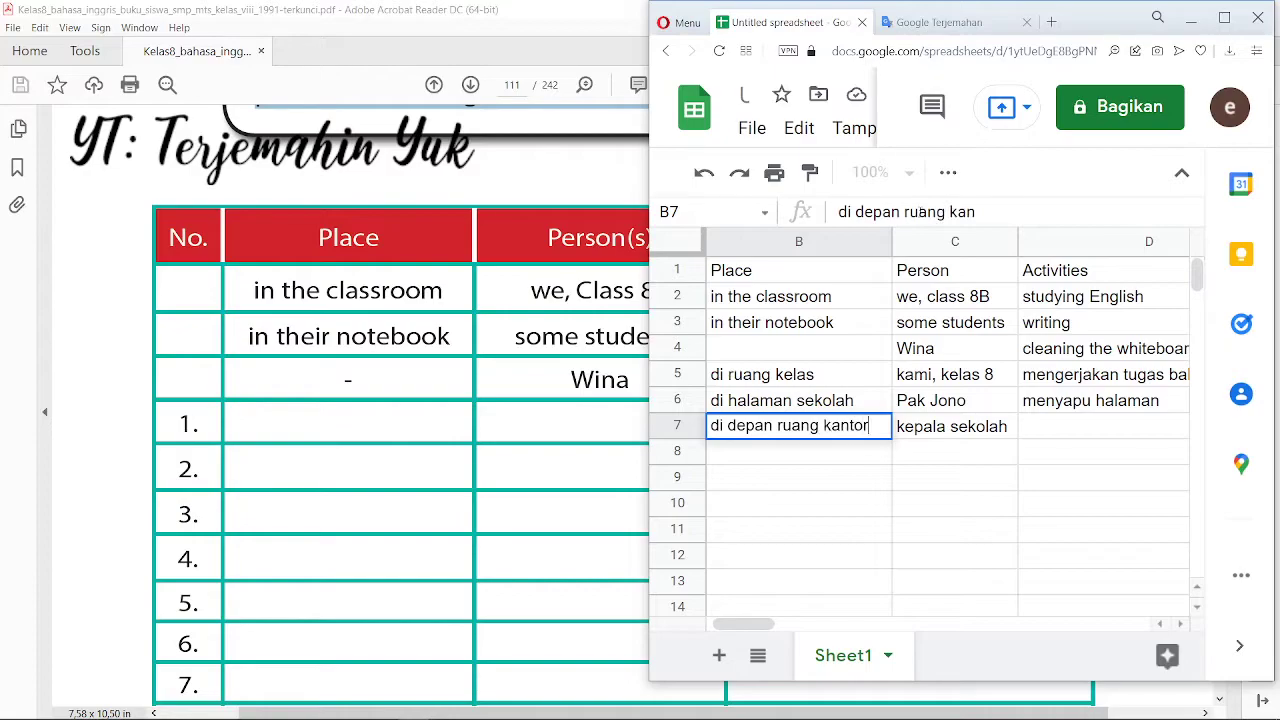
- Enter "sedang berjalan" as the activity in row 7
{"action": "key", "text": "Tab"}
{"action": "key", "text": "Tab"}
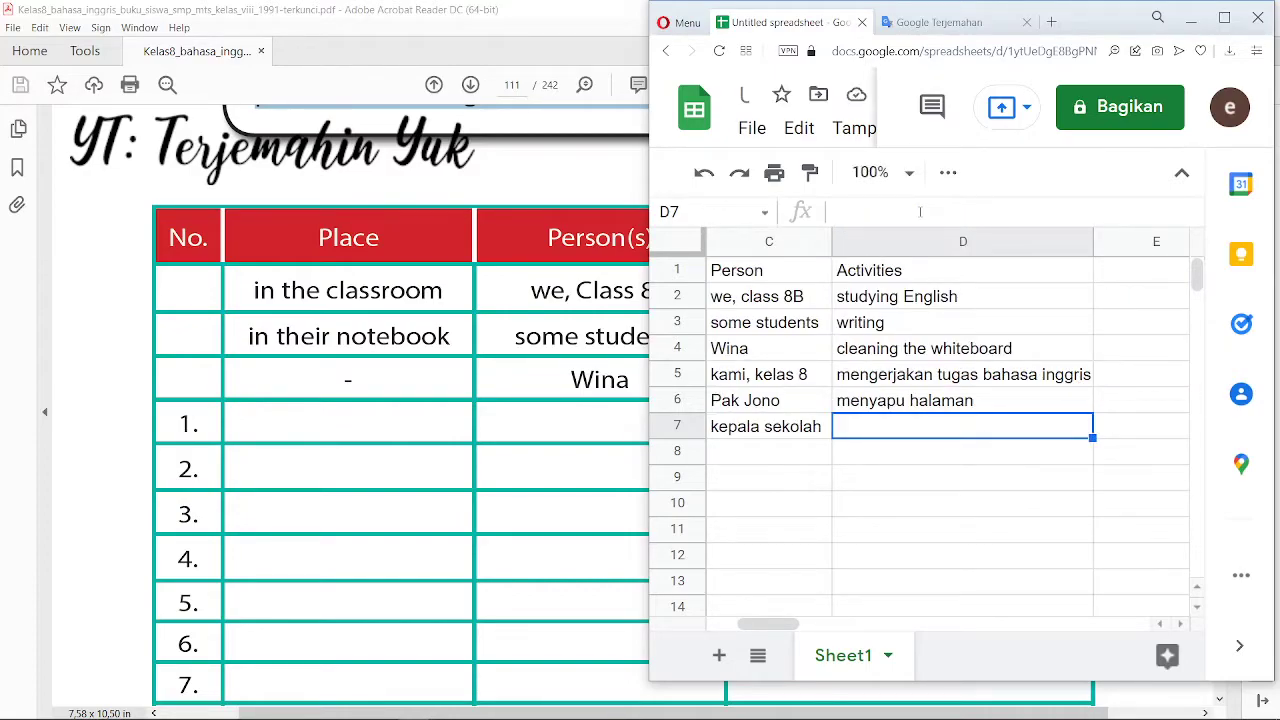
{"action": "type", "text": "sedang dudu"}
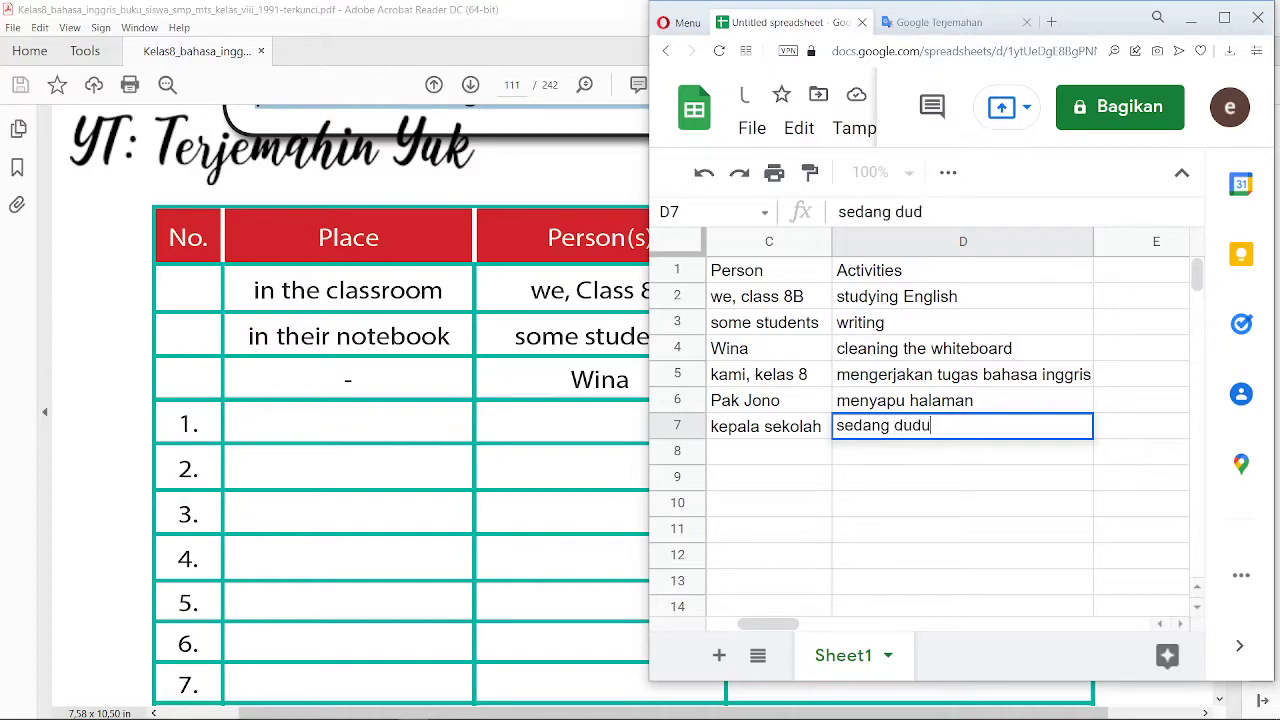
{"action": "type", "text": "k"}
{"action": "key", "text": "BackSpace"}
{"action": "key", "text": "BackSpace"}
{"action": "key", "text": "BackSpace"}
{"action": "key", "text": "BackSpace"}
{"action": "key", "text": "BackSpace"}
{"action": "type", "text": "berjalan"}
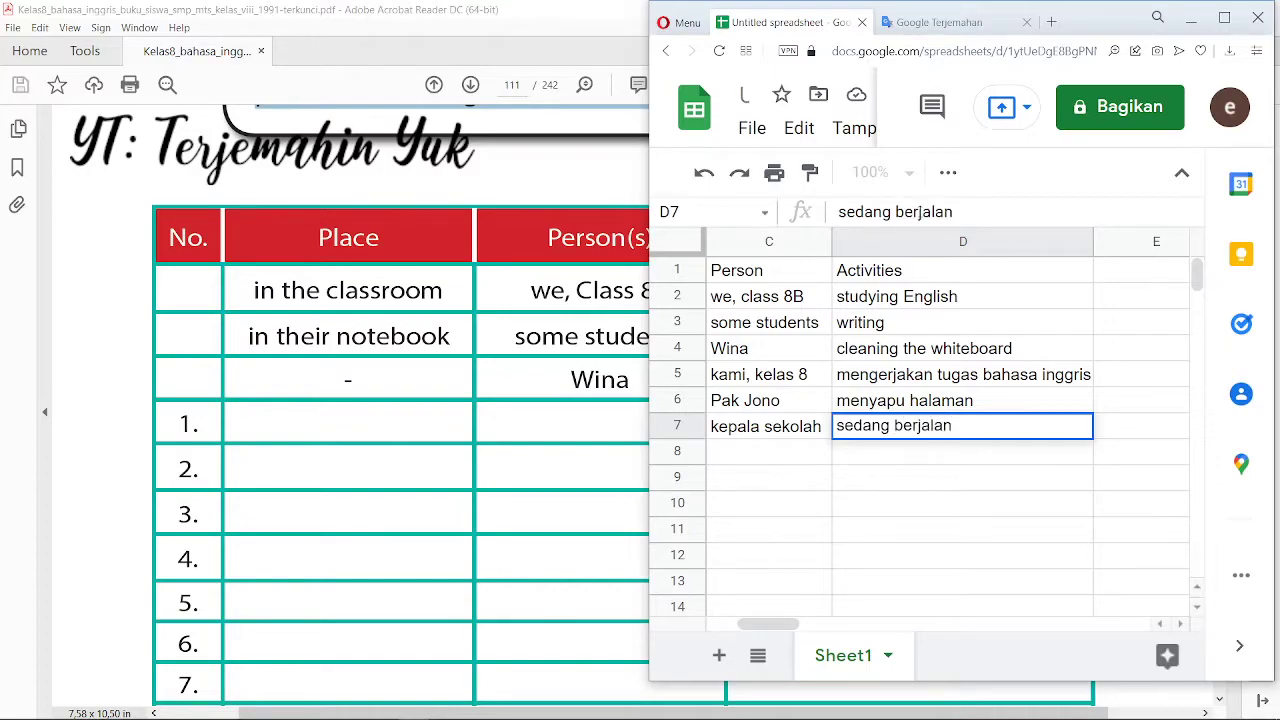
{"action": "left_click", "coordinate": [963, 400]}
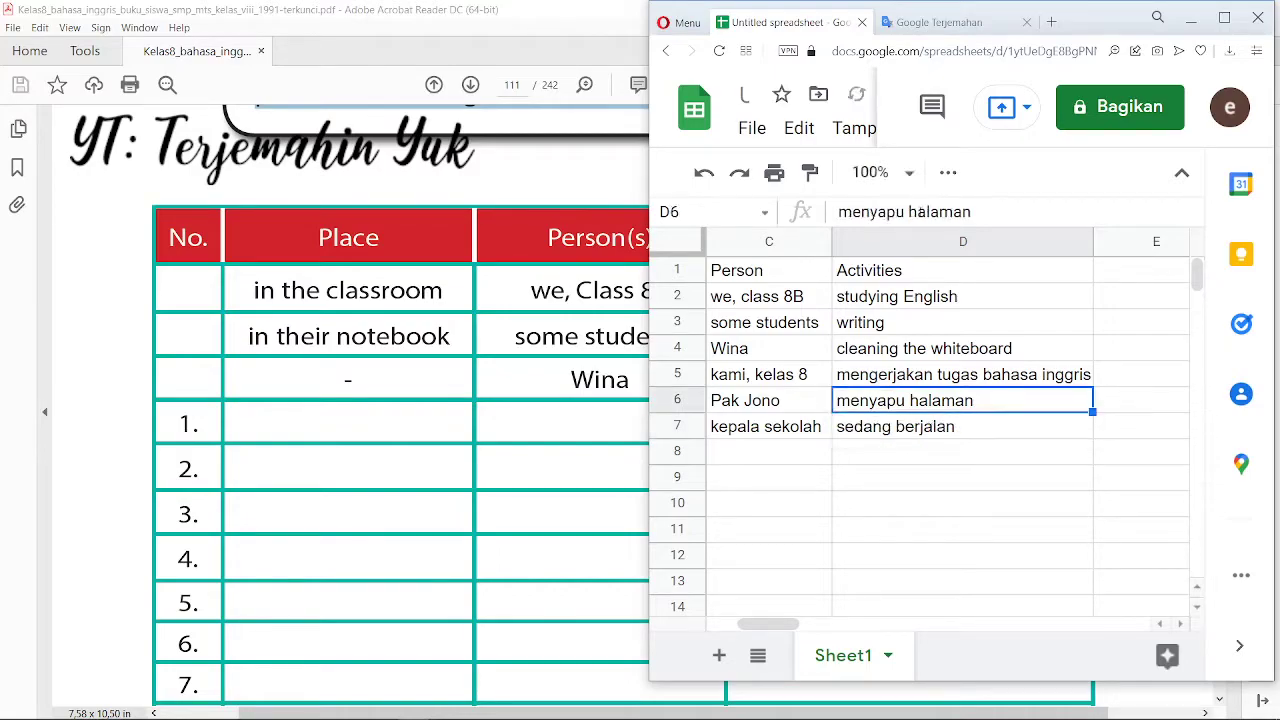
- Prefix the activity in row 6 with "sedang" so it reads "sedang menyapu halaman"
{"action": "left_click", "coordinate": [838, 212]}
{"action": "type", "text": "sedang"}
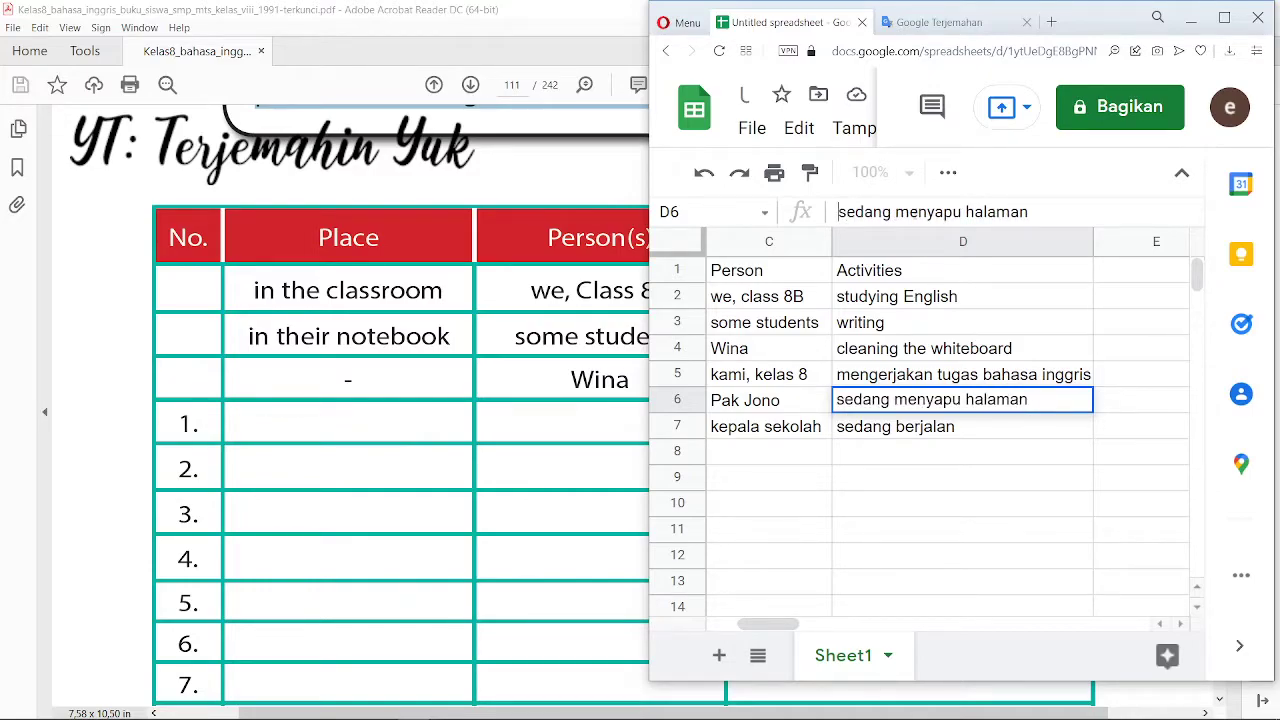
{"action": "left_click", "coordinate": [963, 400]}
- Prefix the activity in row 5 with "sedang" so it reads "sedang mengerjakan tugas bahasa inggris"
{"action": "left_click", "coordinate": [963, 374]}
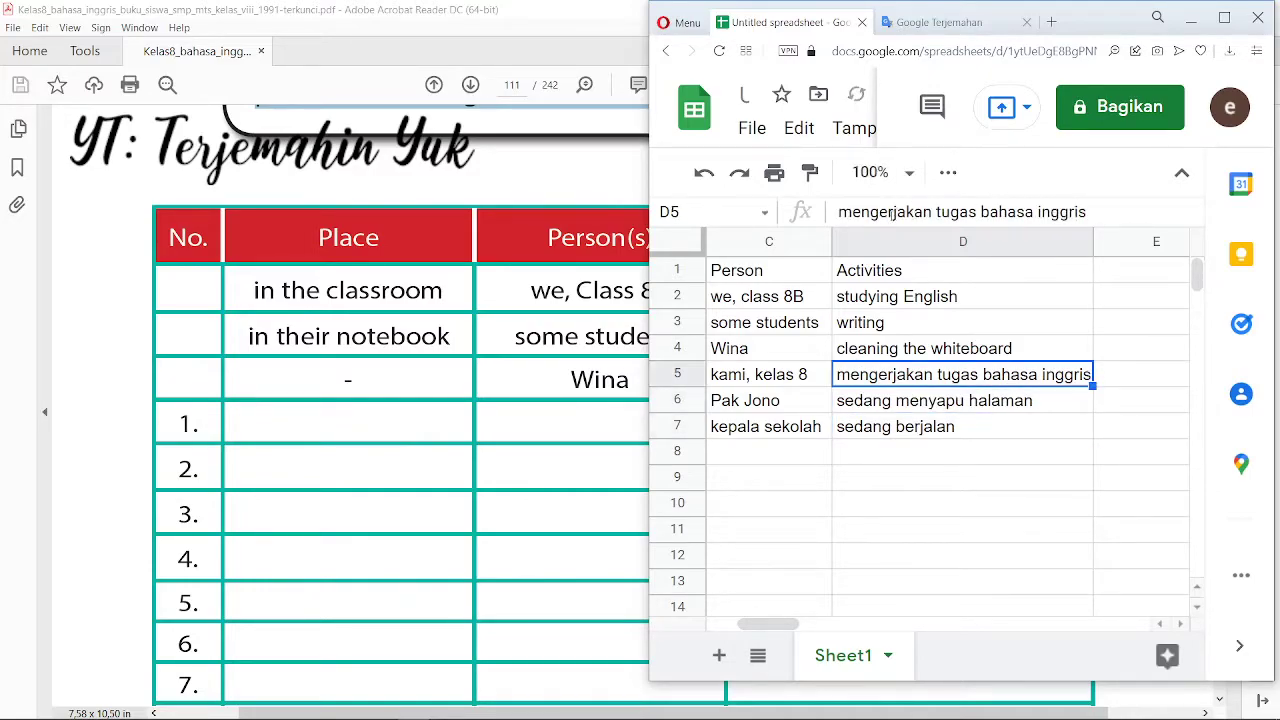
{"action": "left_click", "coordinate": [838, 212]}
{"action": "type", "text": "sedang"}
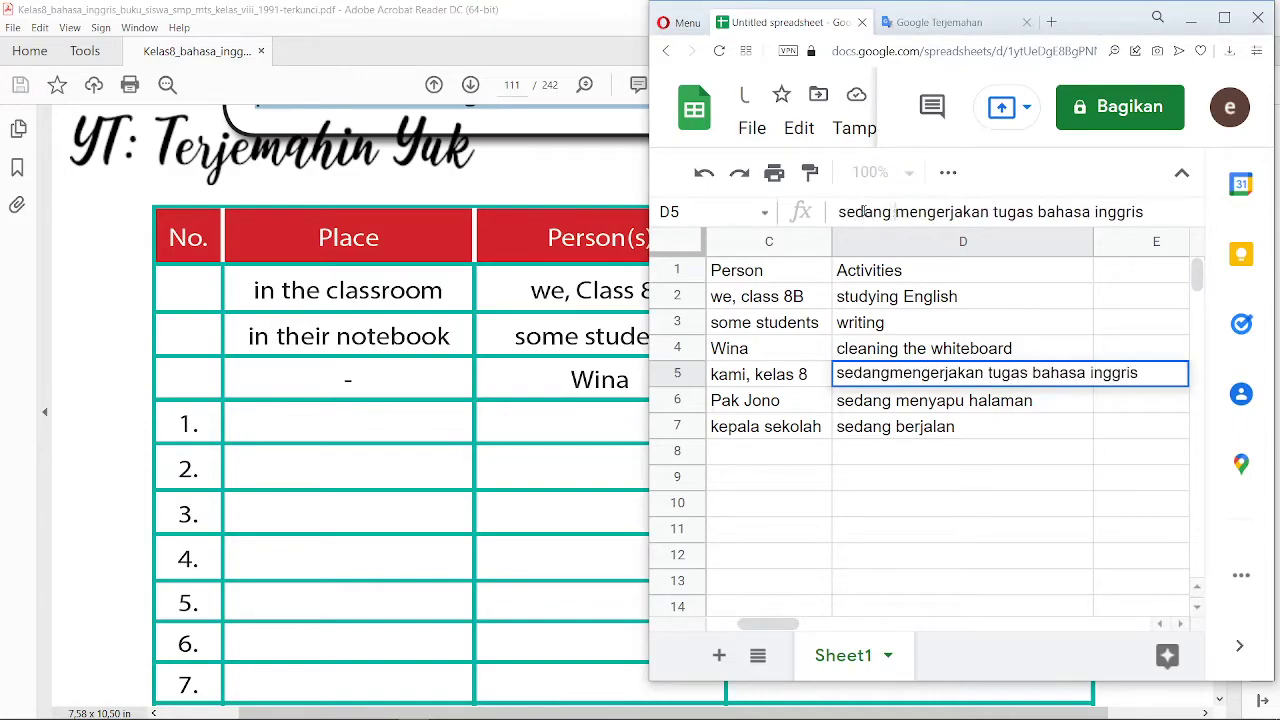
{"action": "type", "text": " \\"}
{"action": "key", "text": "Return"}
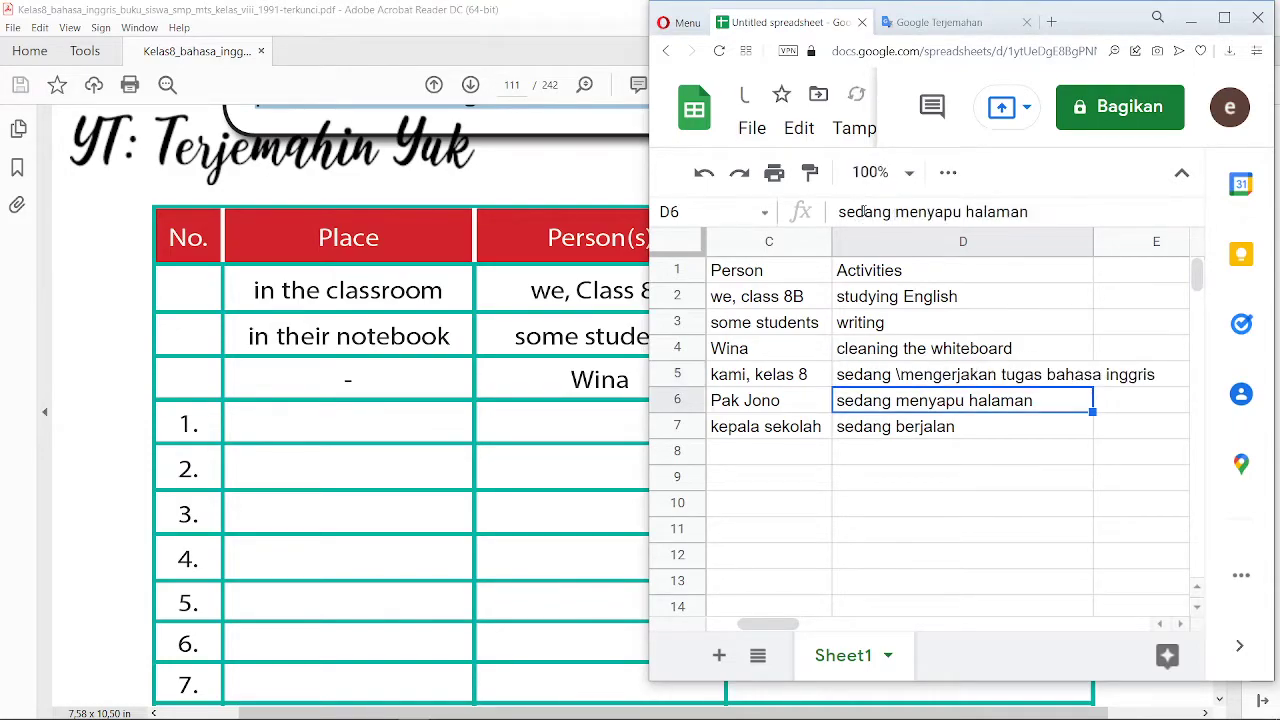
{"action": "key", "text": "Up"}
{"action": "left_click", "coordinate": [899, 212]}
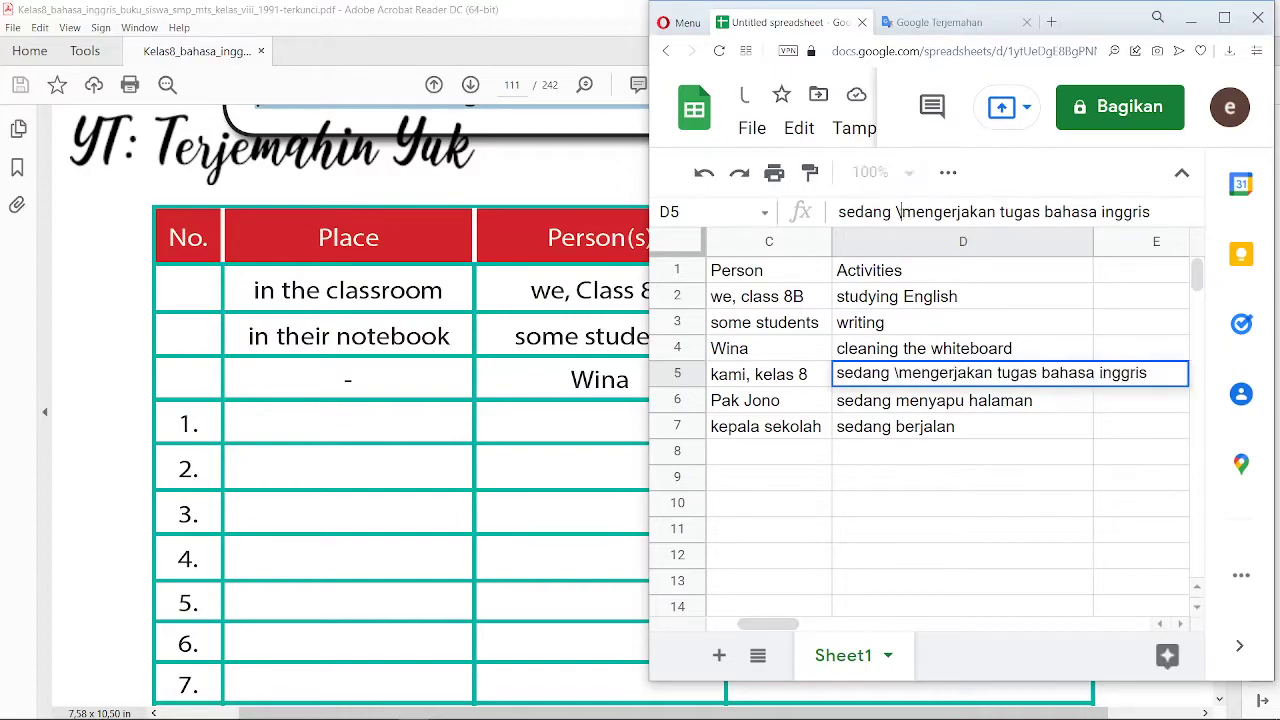
{"action": "key", "text": "BackSpace"}
{"action": "key", "text": "Return"}
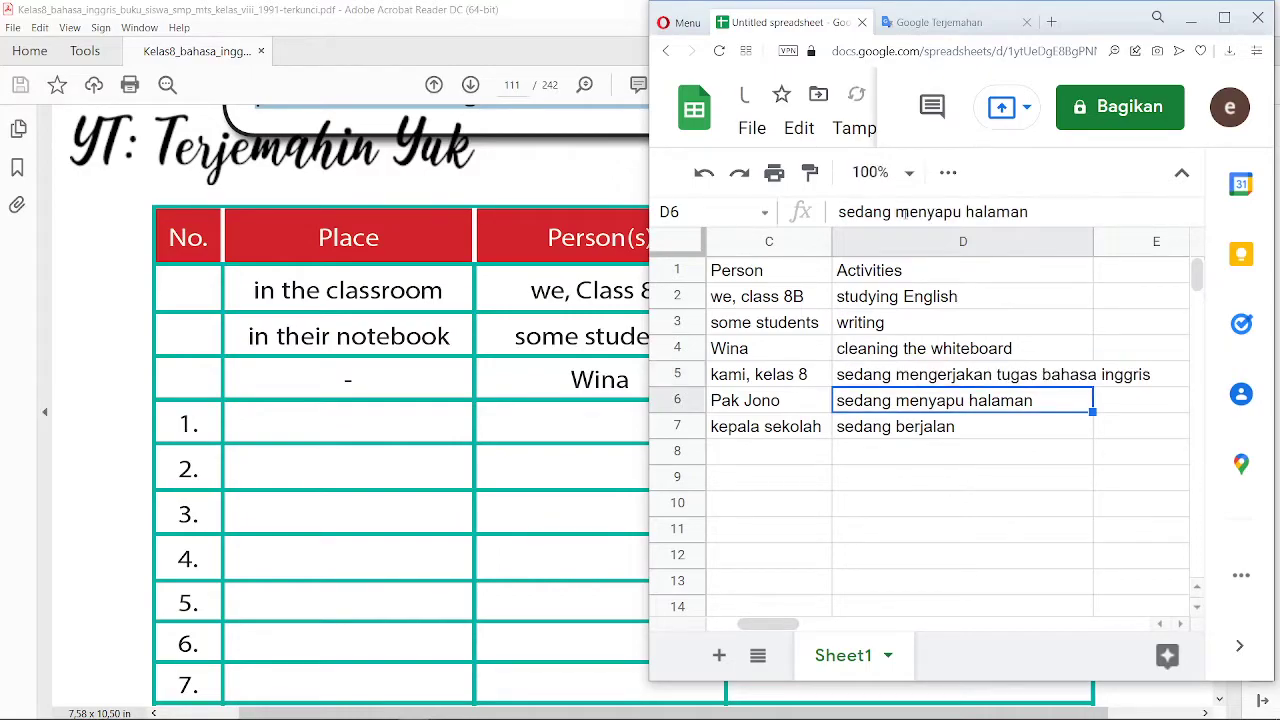
- Maximize and enlarge the spreadsheet view, with the Place cell of row 5 open for editing
{"action": "left_click_drag", "start_coordinate": [789, 625], "coordinate": [756, 627]}
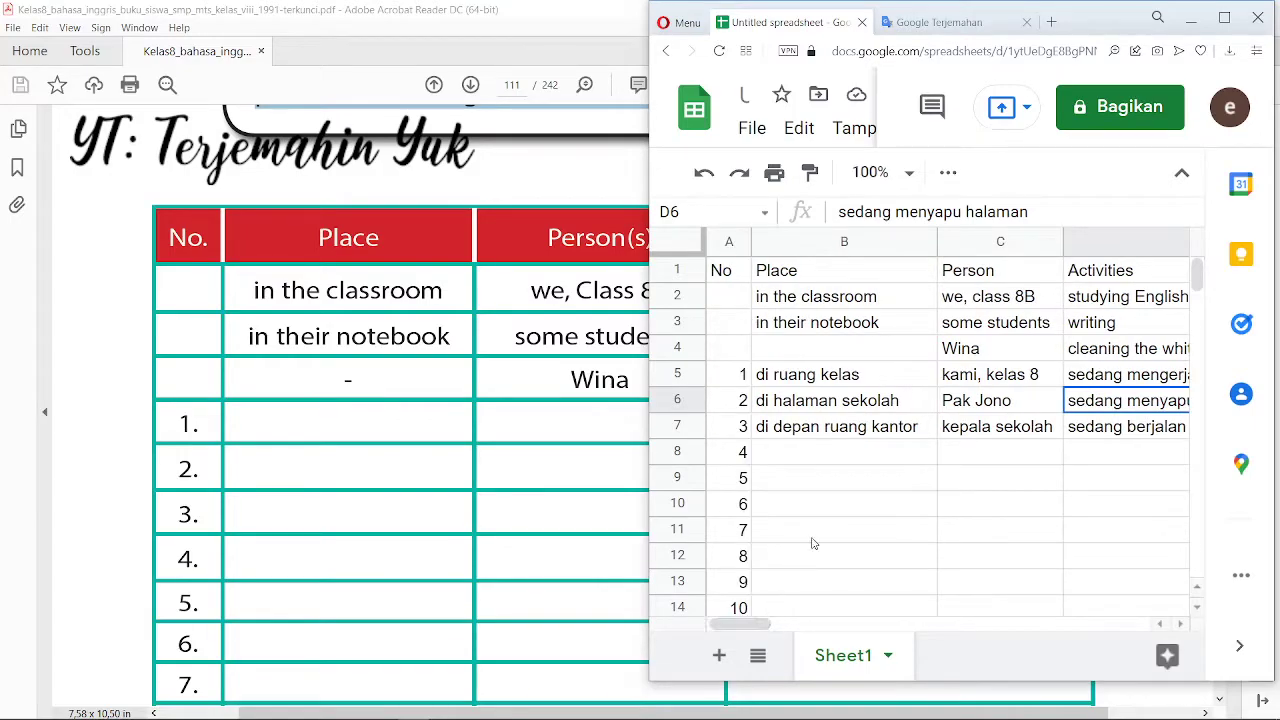
{"action": "scroll", "coordinate": [813, 543], "scroll_direction": "down", "scroll_amount": 5}
{"action": "scroll", "coordinate": [815, 541], "scroll_direction": "up", "scroll_amount": 5}
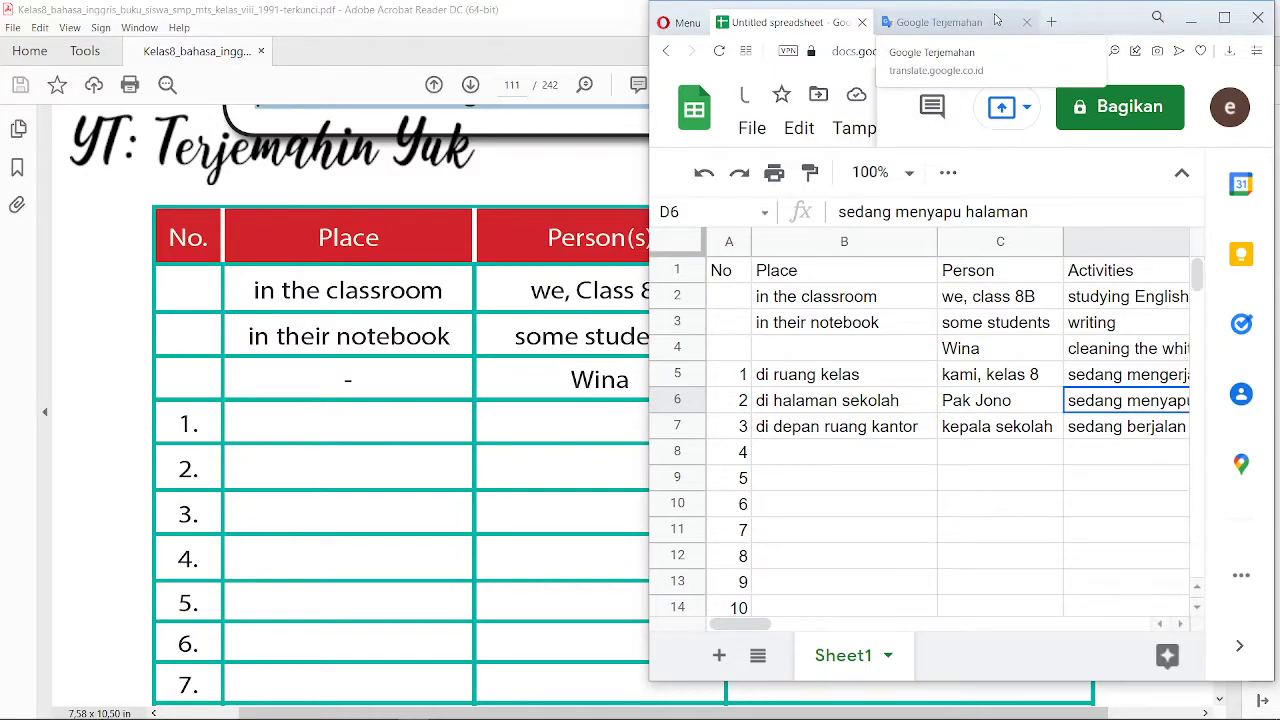
{"action": "left_click", "coordinate": [1224, 18]}
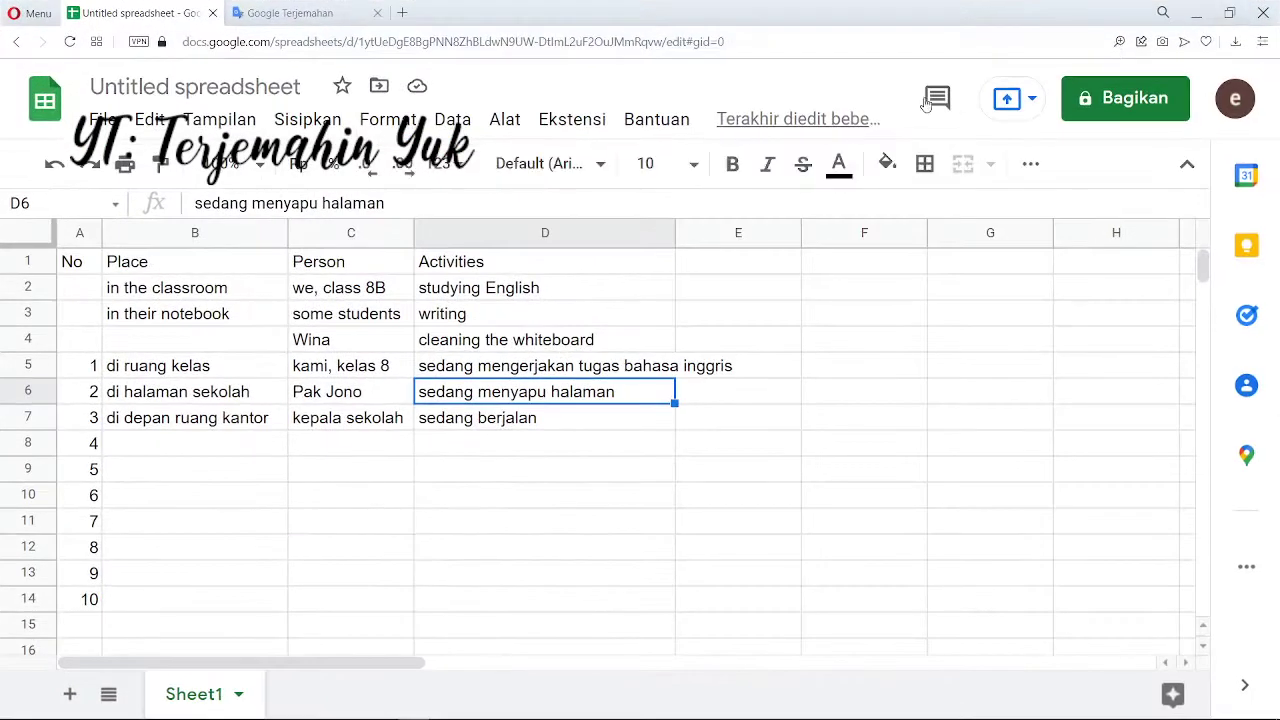
{"action": "key", "text": "ctrl+plus"}
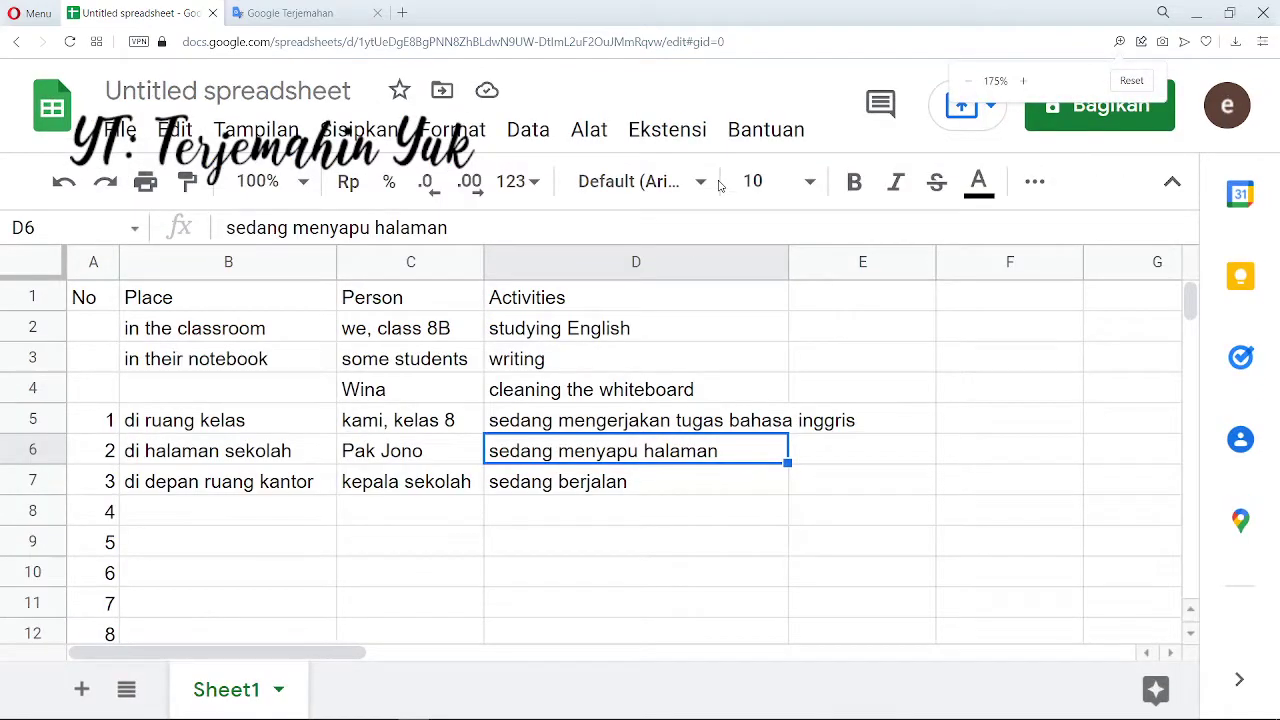
{"action": "key", "text": "ctrl+plus"}
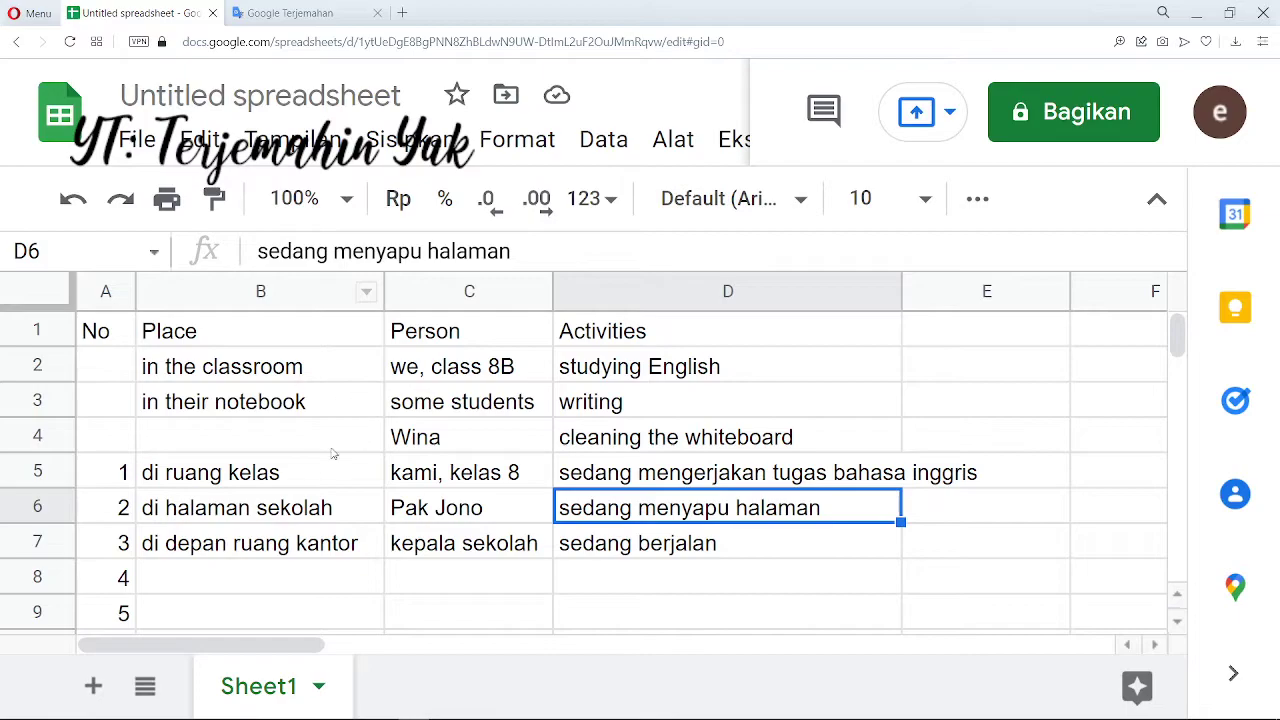
{"action": "left_click", "coordinate": [270, 482]}
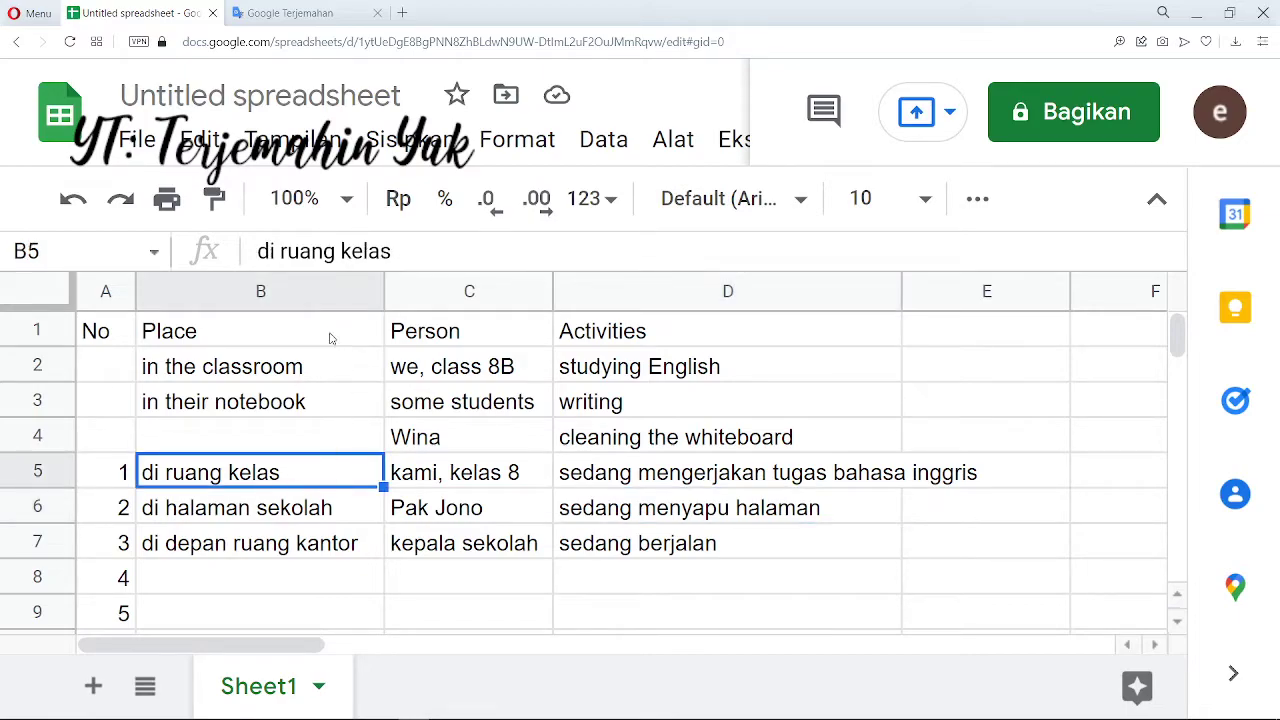
{"action": "left_click", "coordinate": [395, 254]}
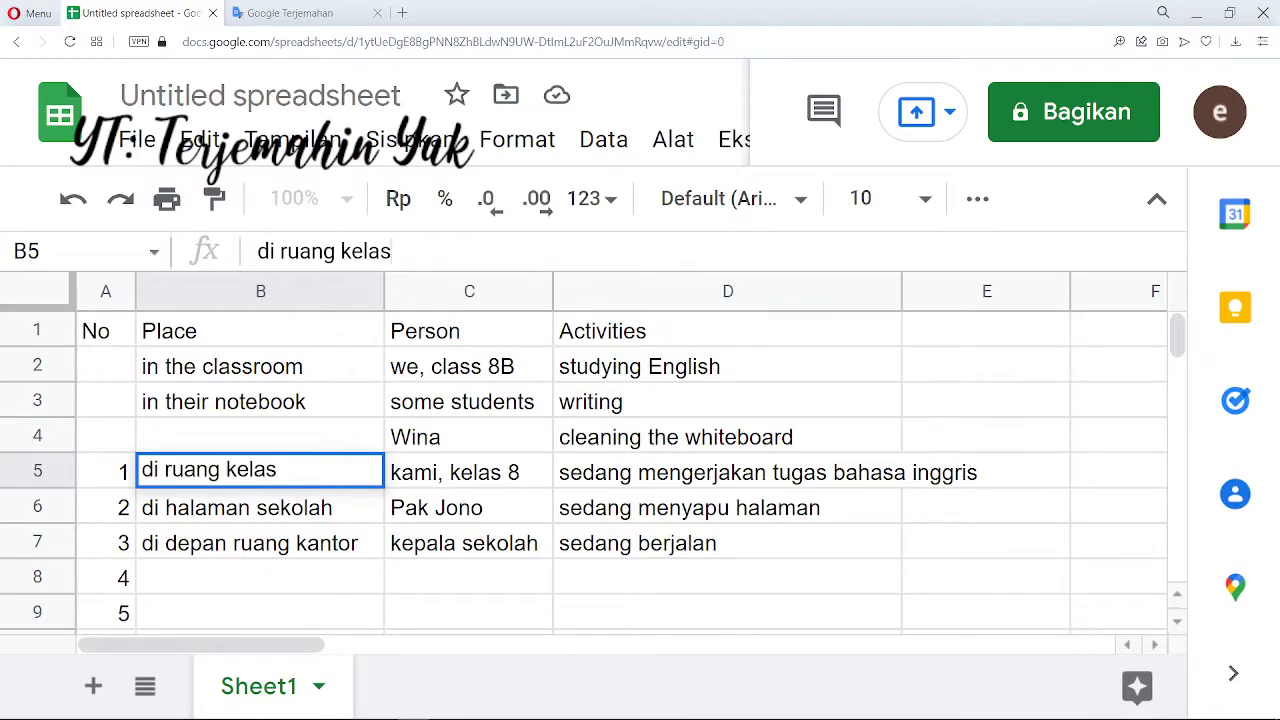
- Review the instruction "We will use a dictionary" in the textbook PDF in Adobe Acrobat Reader, and return to the spreadsheet
{"action": "key", "text": "alt+Tab"}
{"action": "scroll", "coordinate": [647, 385], "scroll_direction": "up", "scroll_amount": 10}
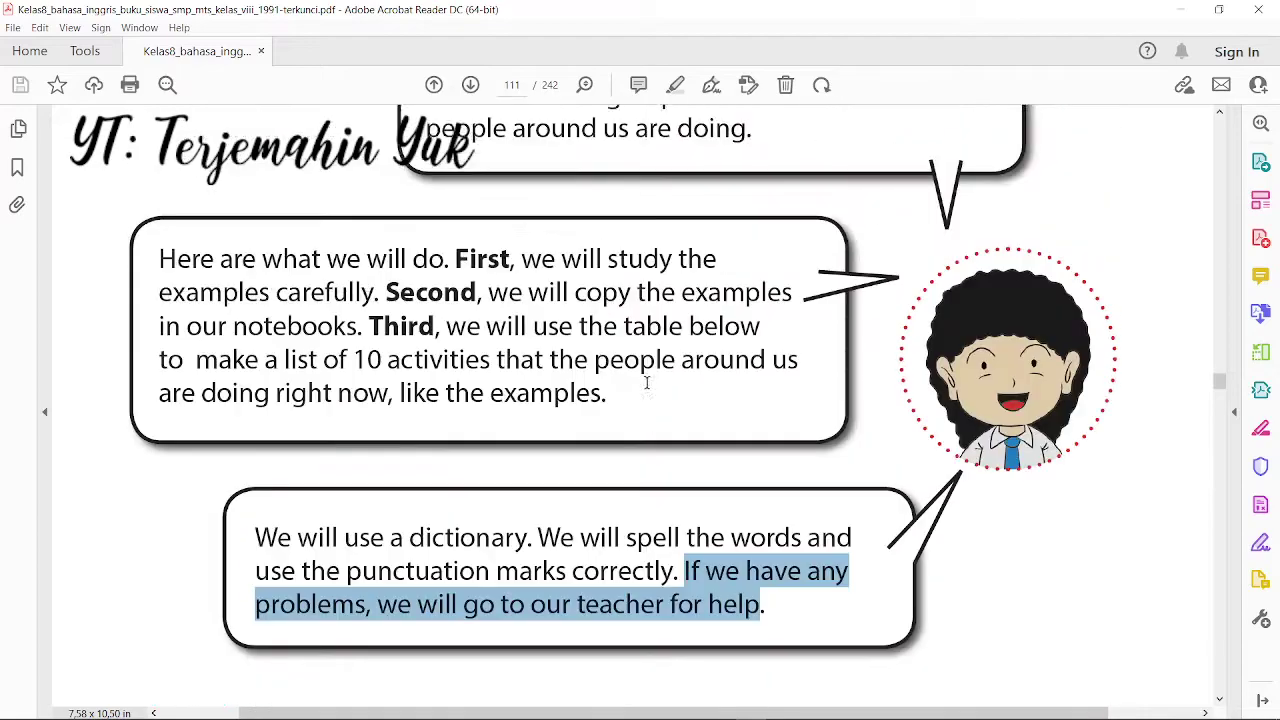
{"action": "left_click_drag", "start_coordinate": [262, 444], "coordinate": [497, 446]}
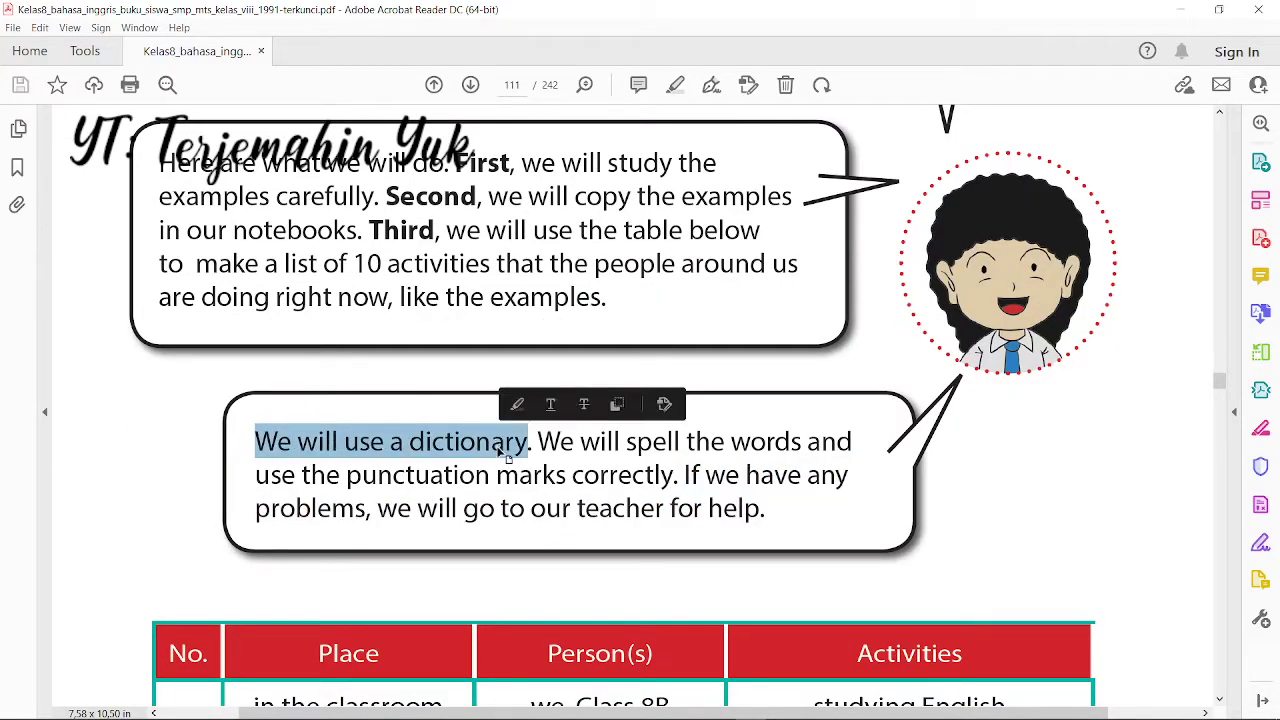
{"action": "left_click", "coordinate": [495, 446]}
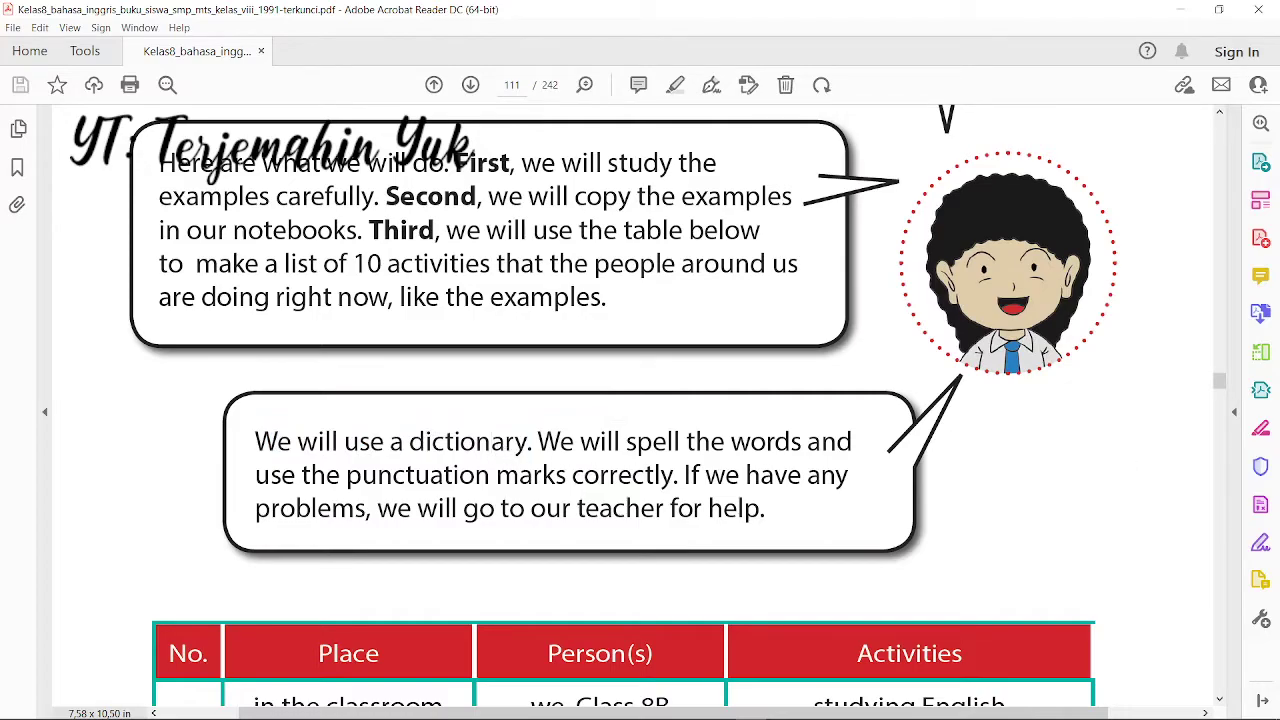
{"action": "key", "text": "alt+Tab"}
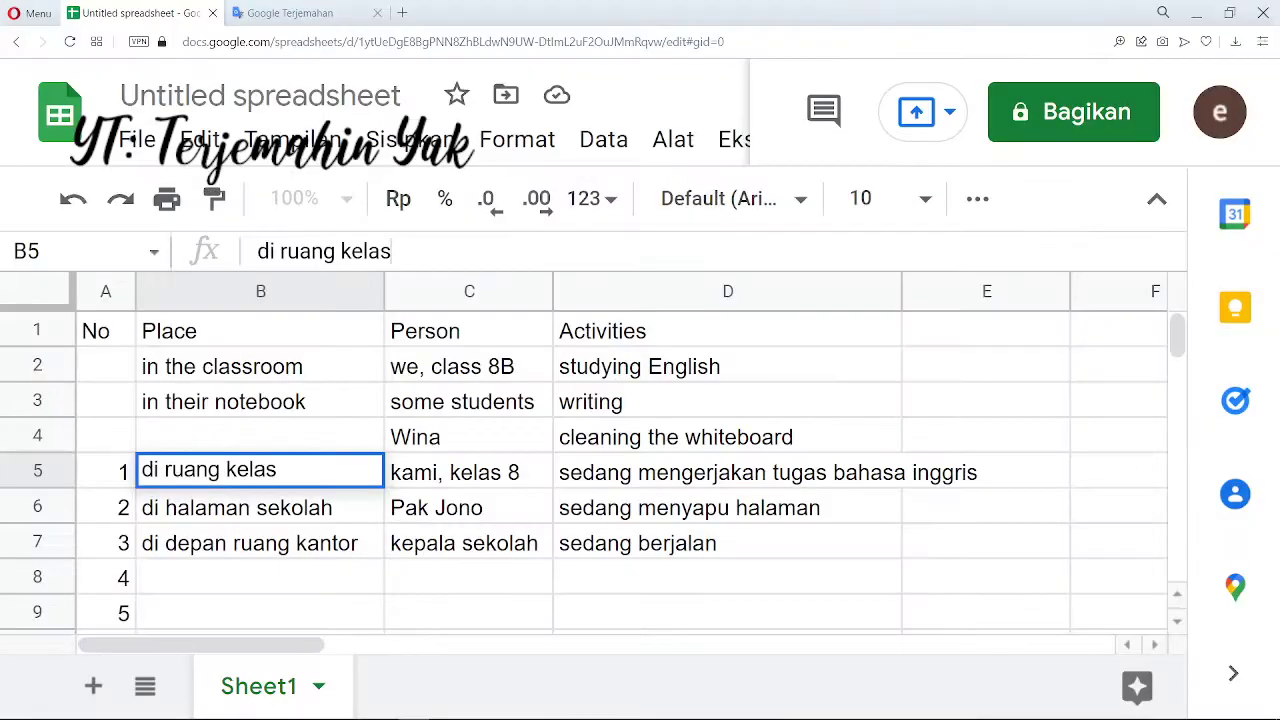
- Copy the place "di ruang kelas" from row 5 and translate it from Indonesian to English in Google Translate
{"action": "left_click", "coordinate": [322, 15]}
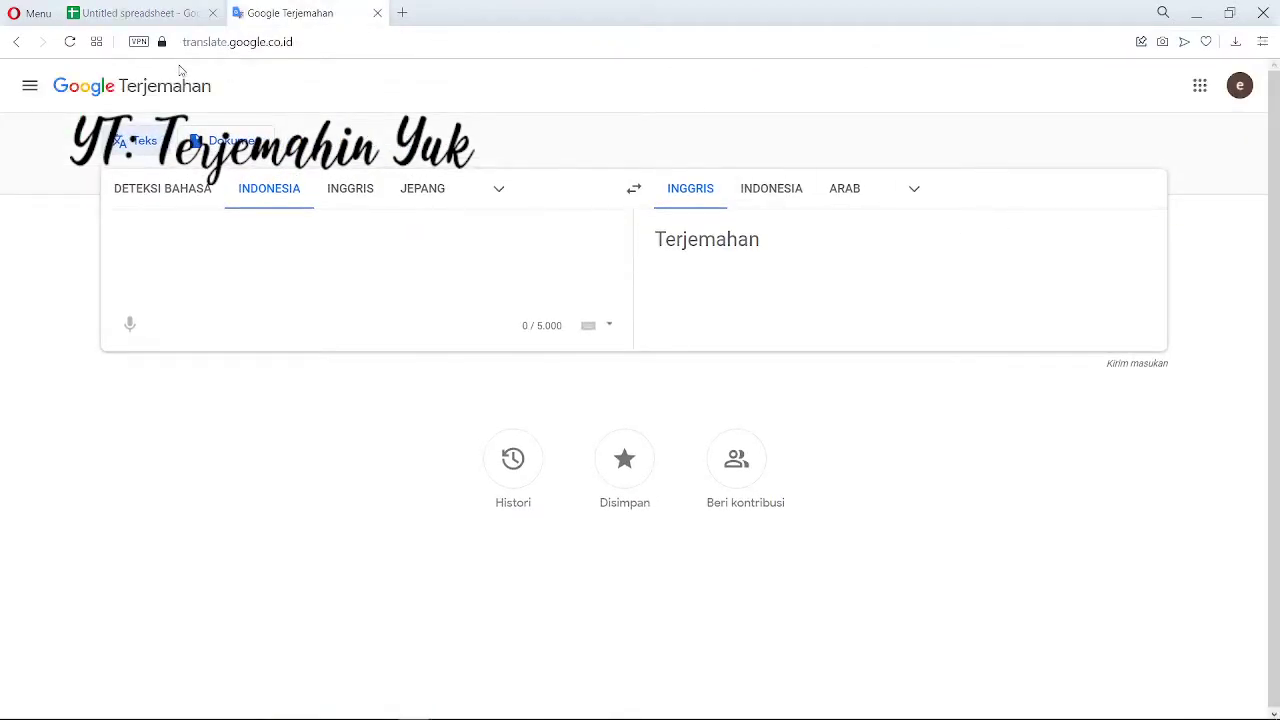
{"action": "left_click", "coordinate": [140, 14]}
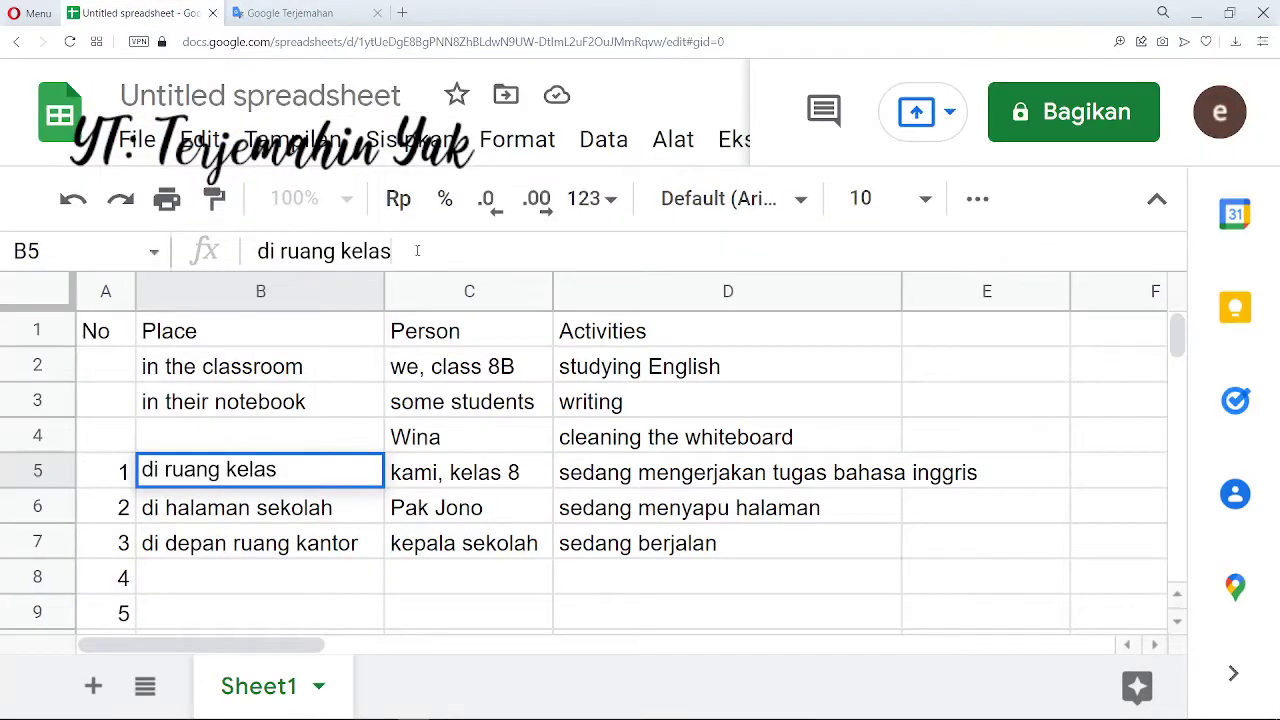
{"action": "left_click_drag", "start_coordinate": [394, 252], "coordinate": [252, 254]}
{"action": "key", "text": "ctrl+c"}
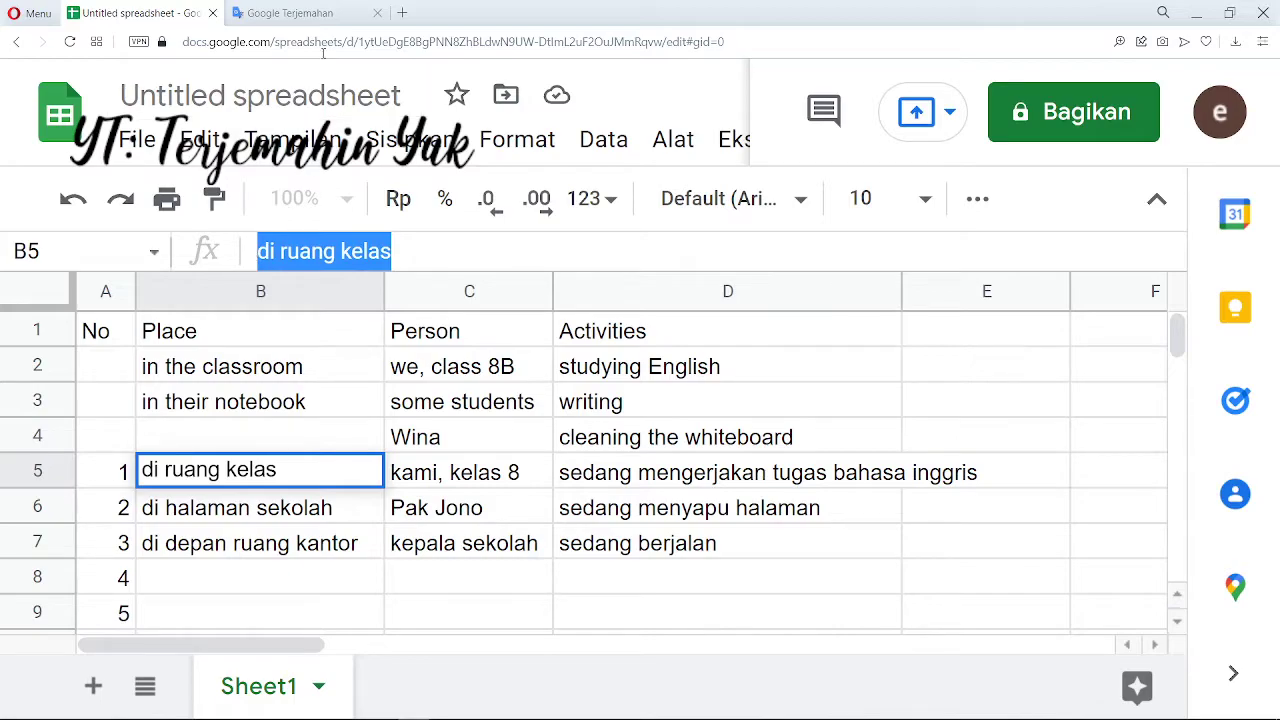
{"action": "left_click", "coordinate": [300, 13]}
{"action": "key", "text": "ctrl+v"}
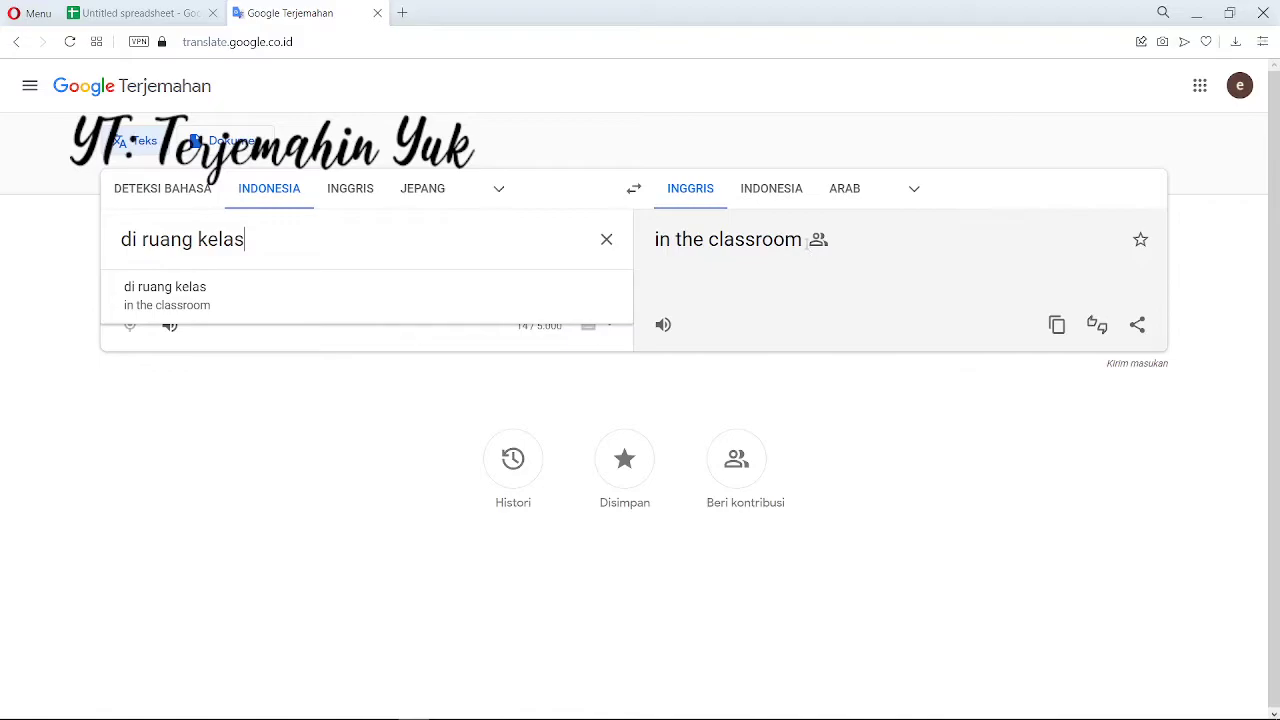
- Copy the translation "in the classroom" and replace the Place text in row 5 of the spreadsheet with it
{"action": "left_click", "coordinate": [800, 248]}
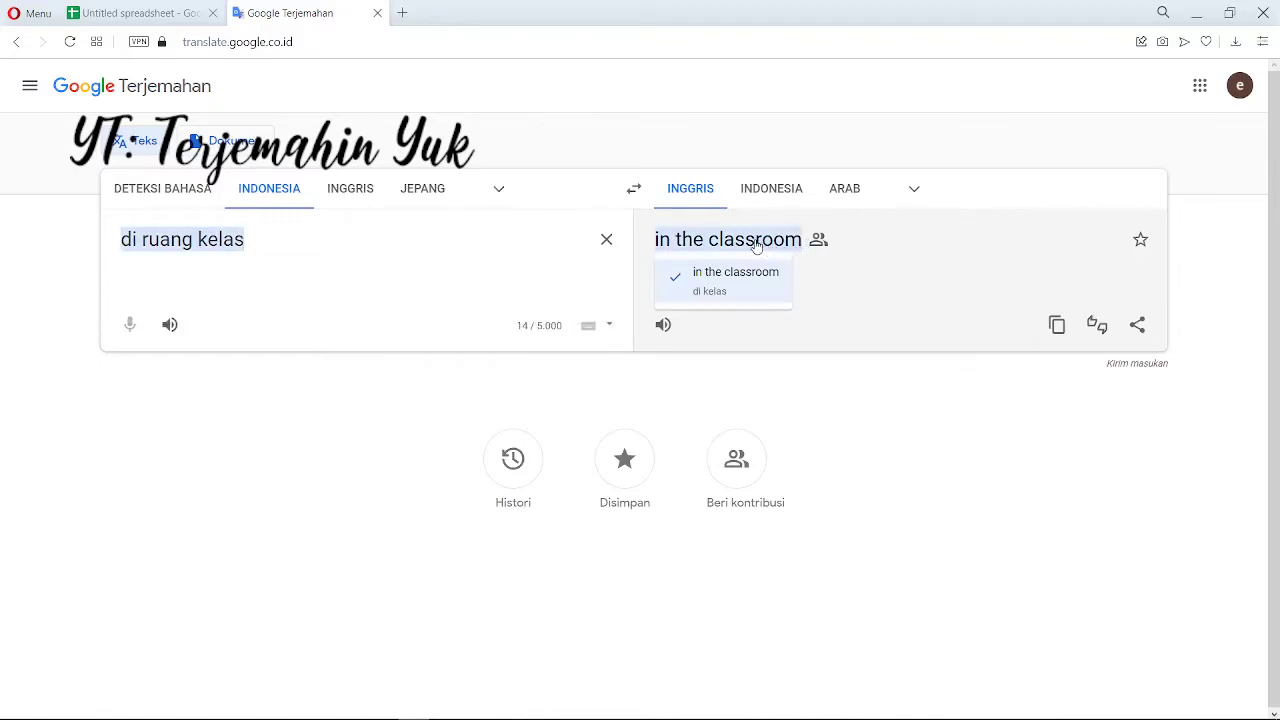
{"action": "triple_click", "coordinate": [752, 242]}
{"action": "right_click", "coordinate": [752, 242]}
{"action": "left_click", "coordinate": [793, 306]}
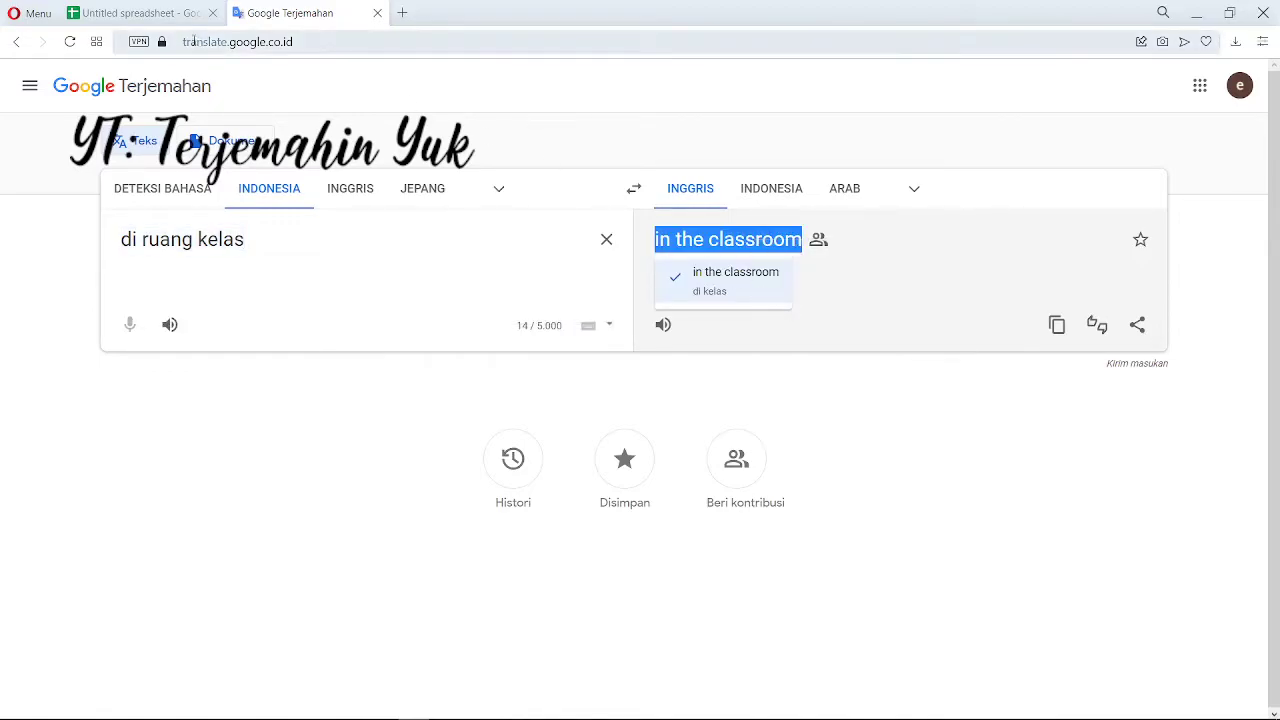
{"action": "left_click", "coordinate": [150, 14]}
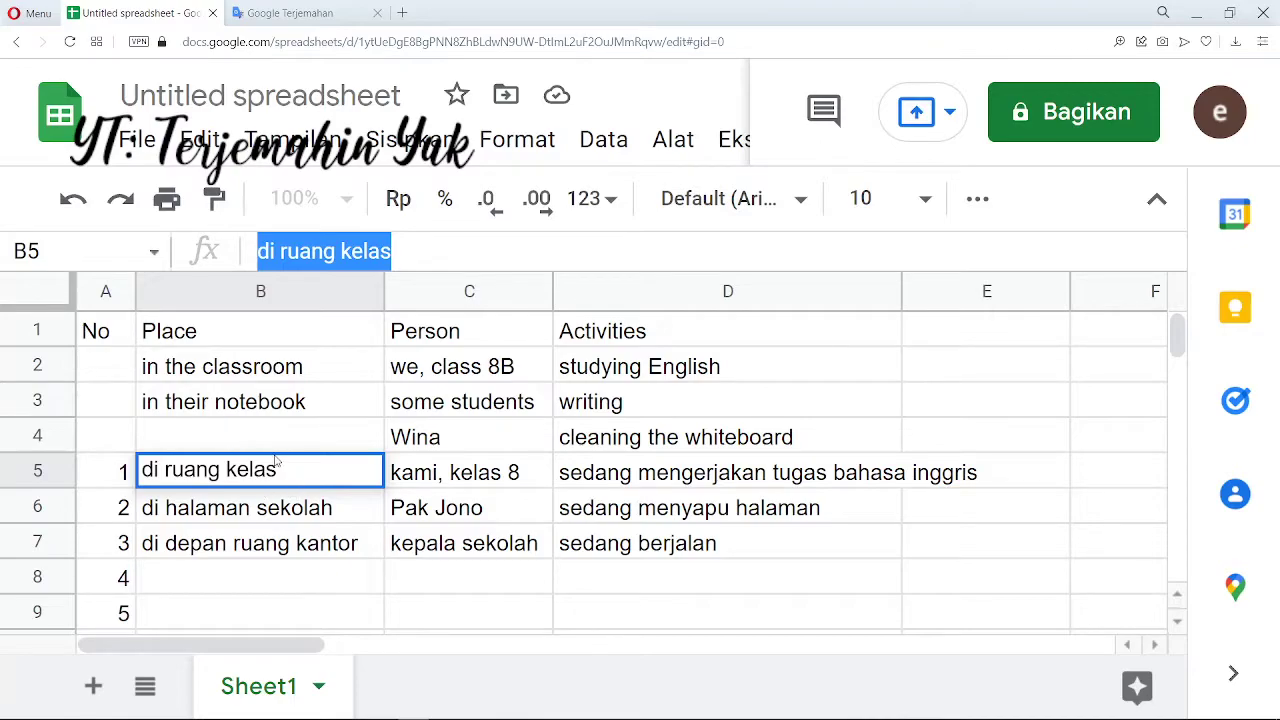
{"action": "key", "text": "ctrl+v"}
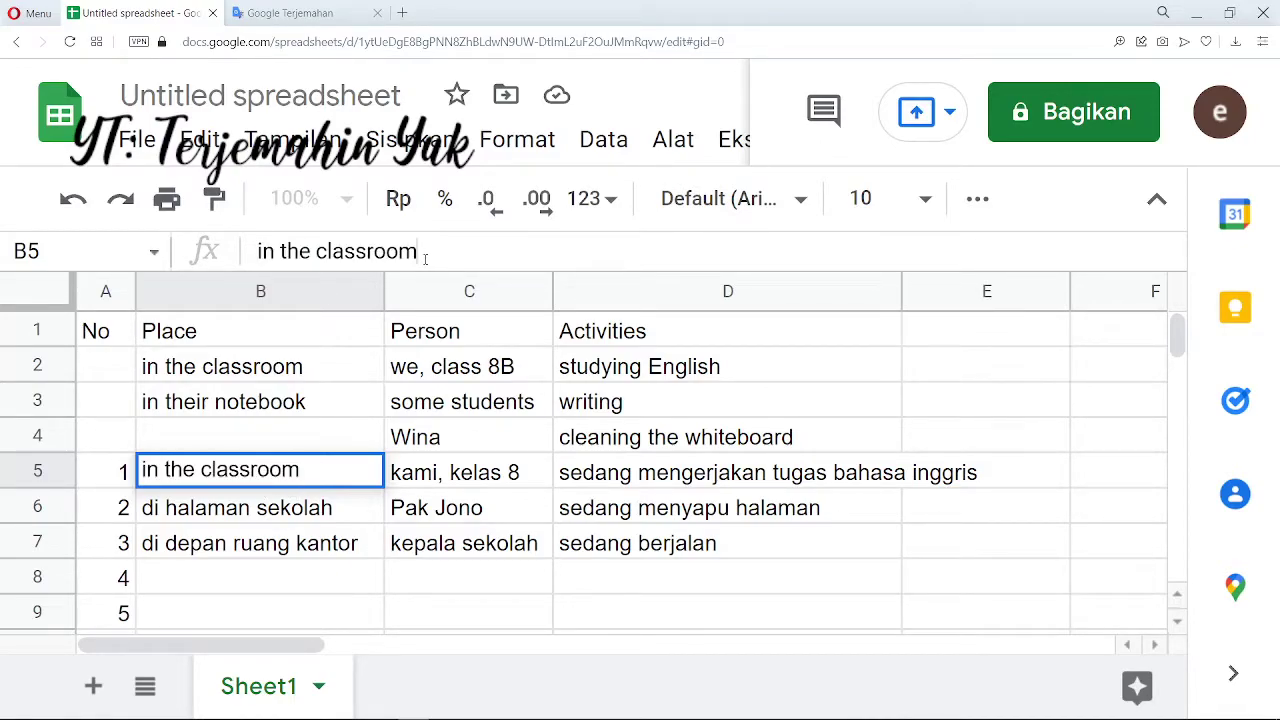
{"action": "key", "text": "Tab"}
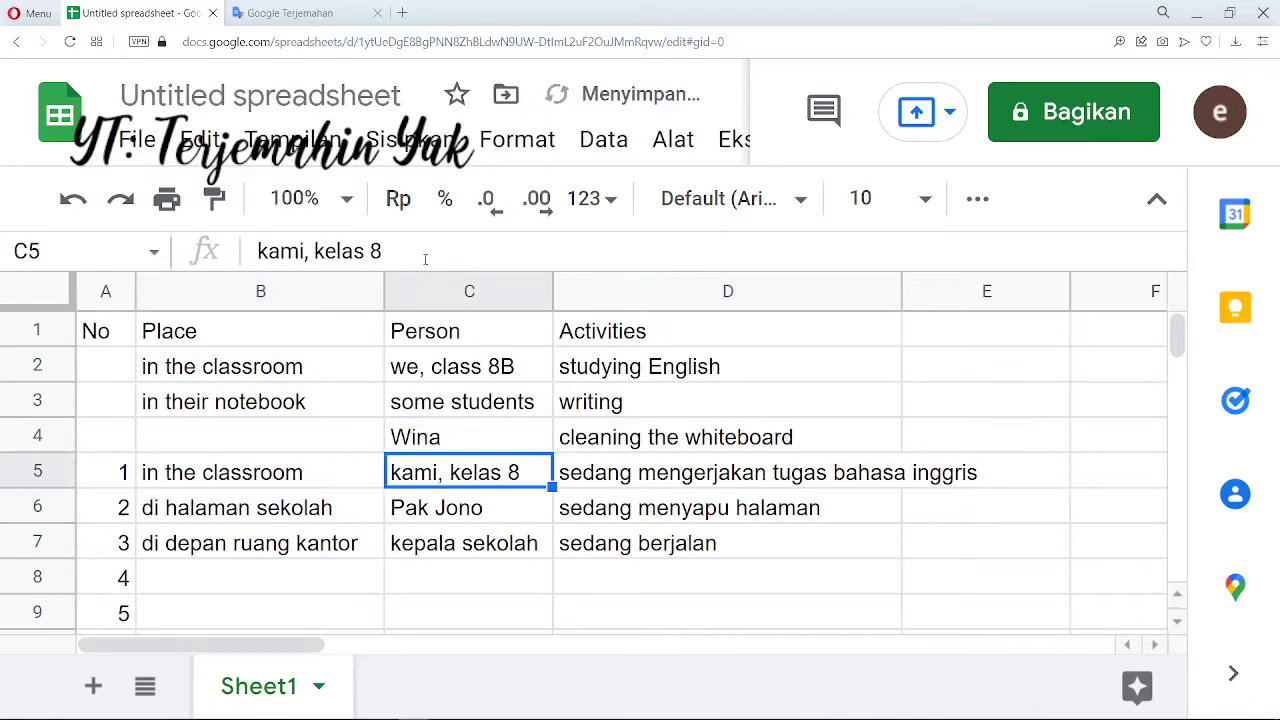
- Replace the person in row 5 with "we, class 8"
{"action": "type", "text": "we"}
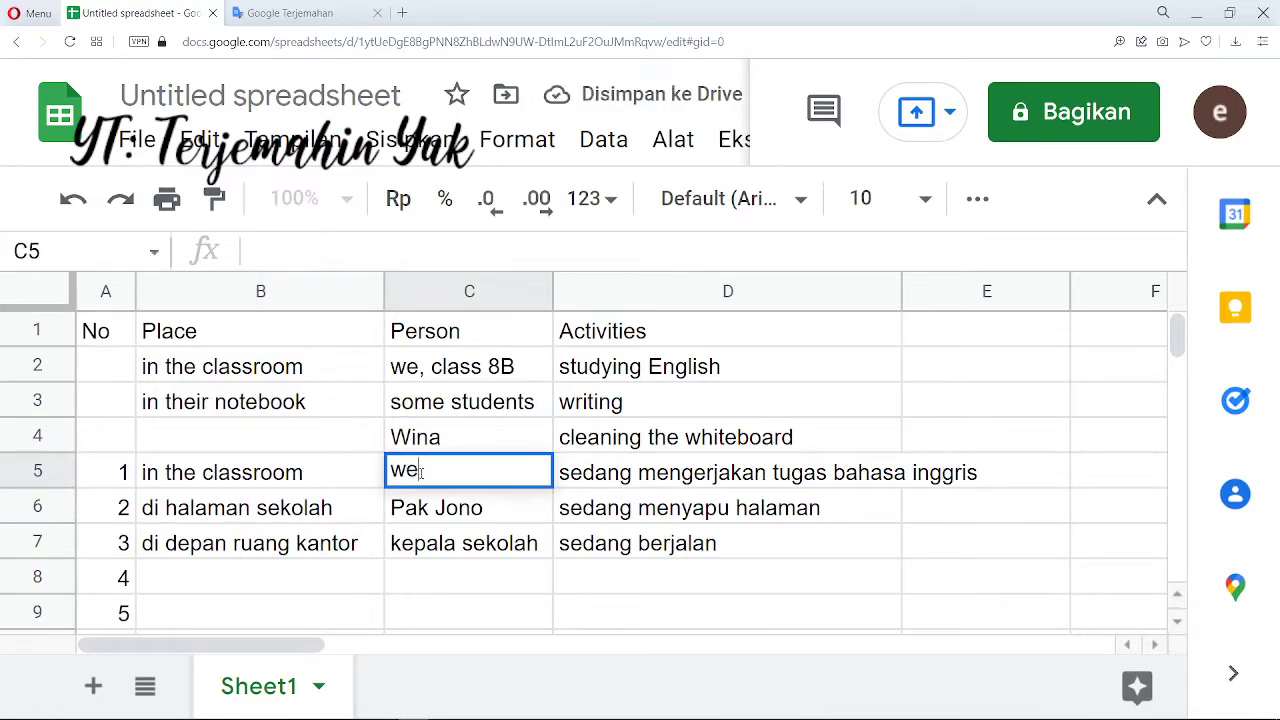
{"action": "type", "text": ", class 8B"}
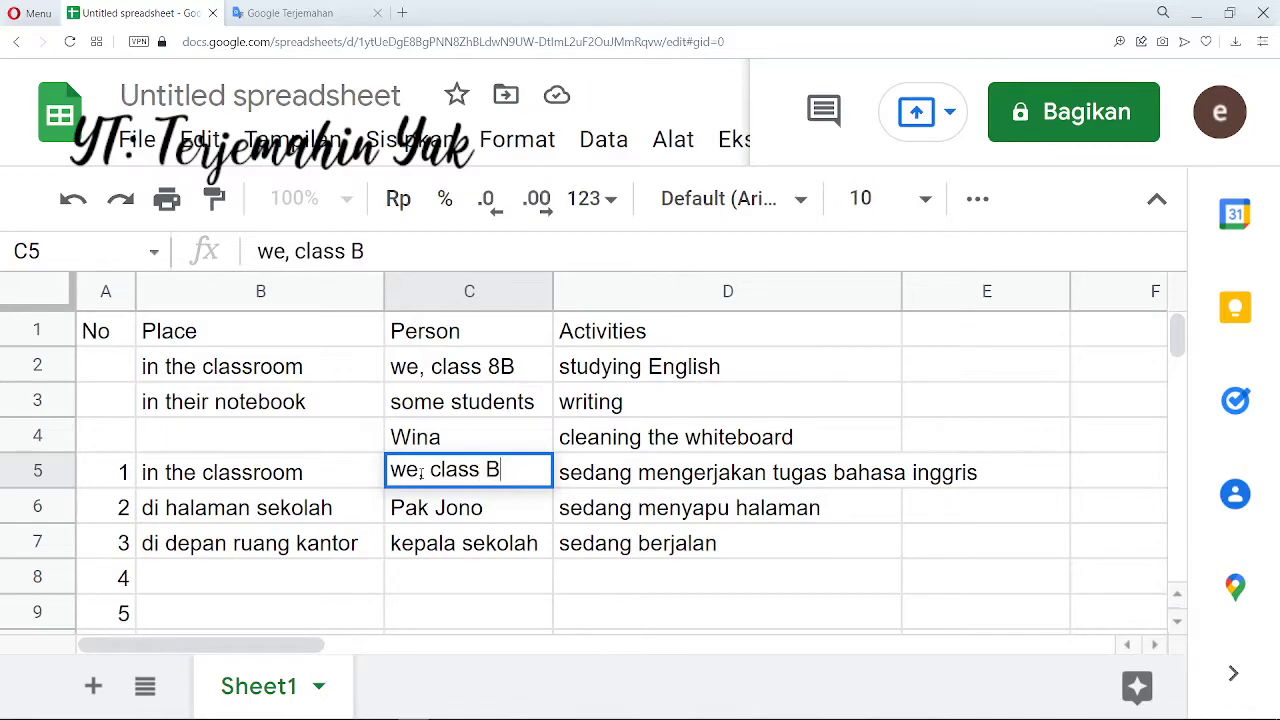
{"action": "key", "text": "BackSpace"}
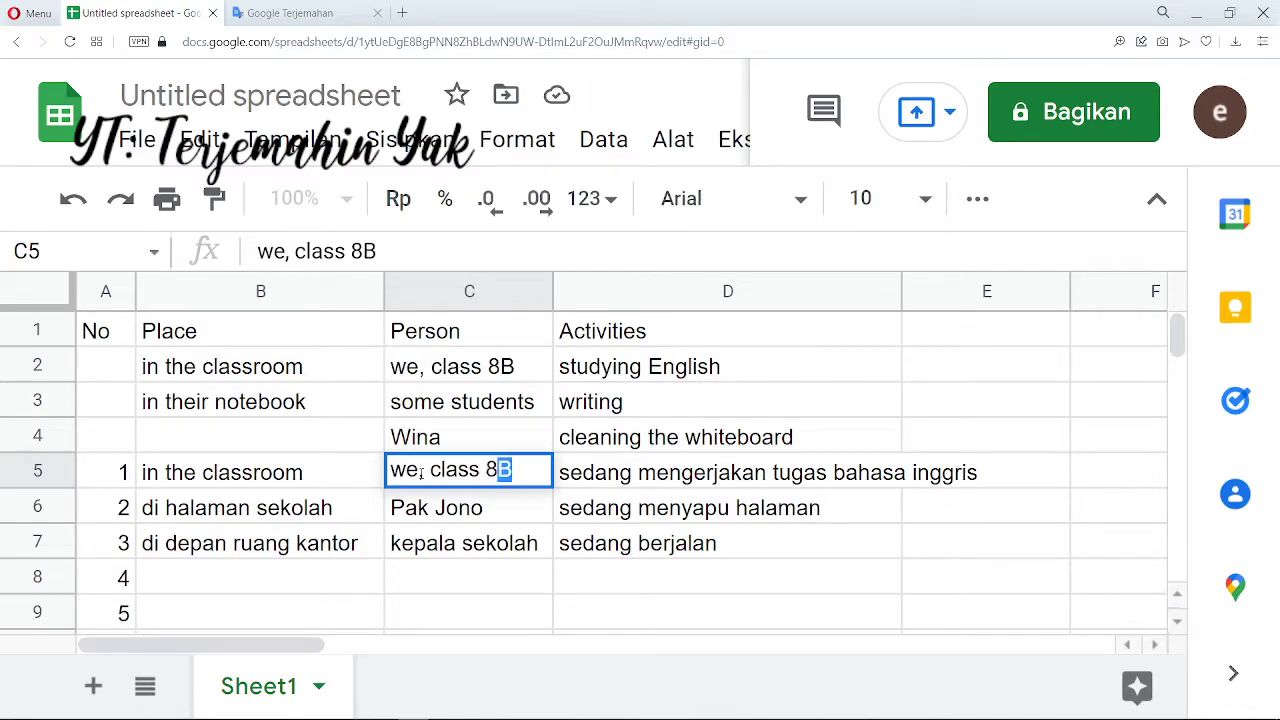
{"action": "key", "text": "BackSpace"}
{"action": "key", "text": "Tab"}
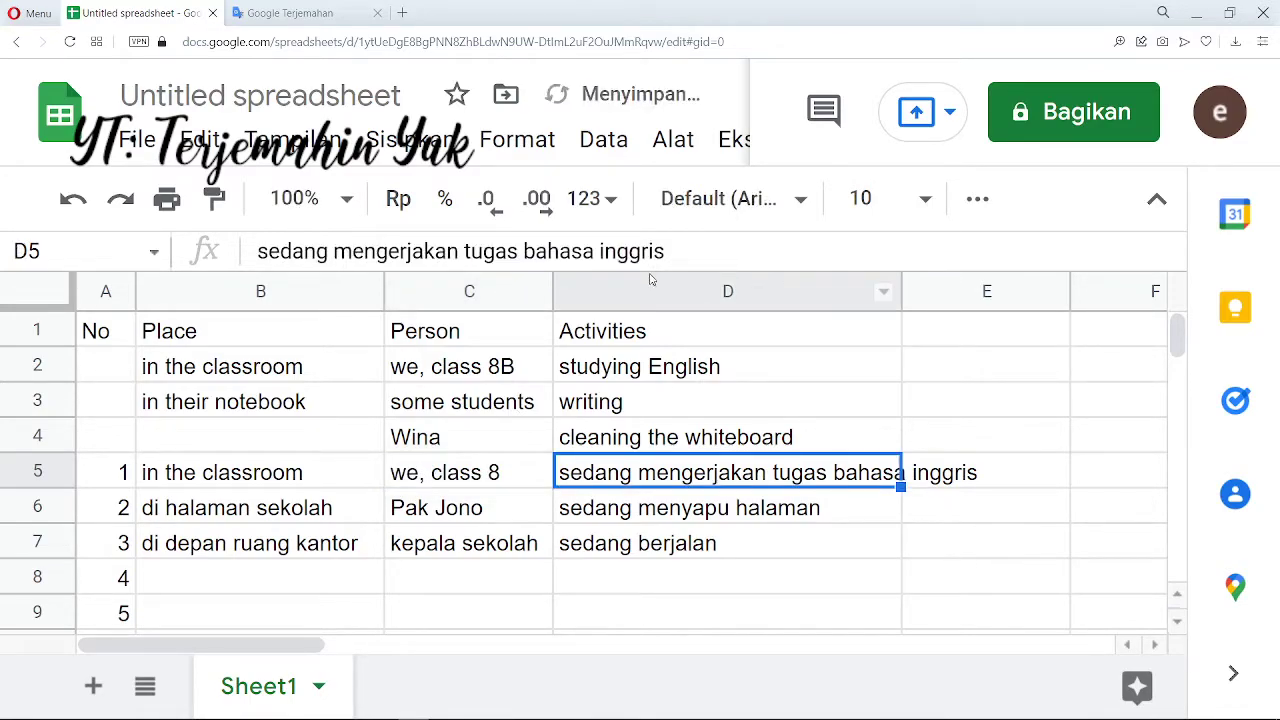
- Translate the row 5 activity "sedang mengerjakan tugas bahasa inggris" into English in Google Translate, replacing the earlier source text
{"action": "left_click_drag", "start_coordinate": [666, 251], "coordinate": [248, 249]}
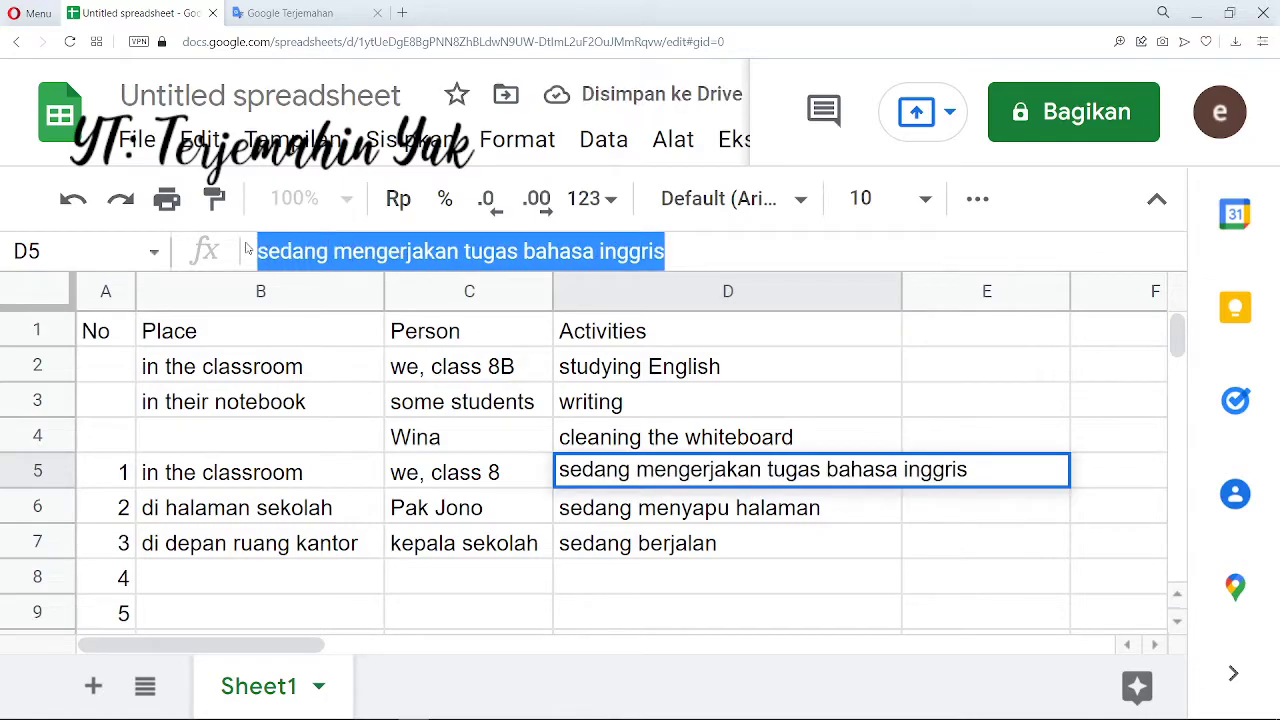
{"action": "left_click", "coordinate": [290, 12]}
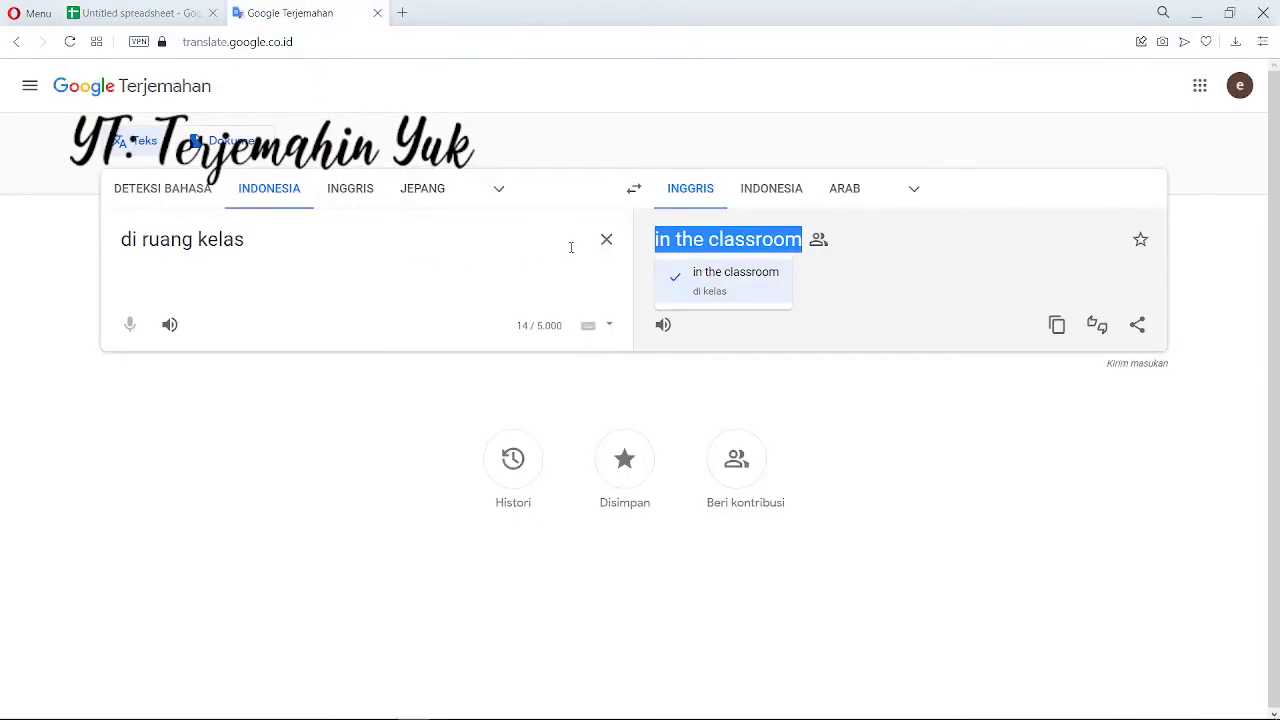
{"action": "left_click", "coordinate": [606, 239]}
{"action": "key", "text": "ctrl+v"}
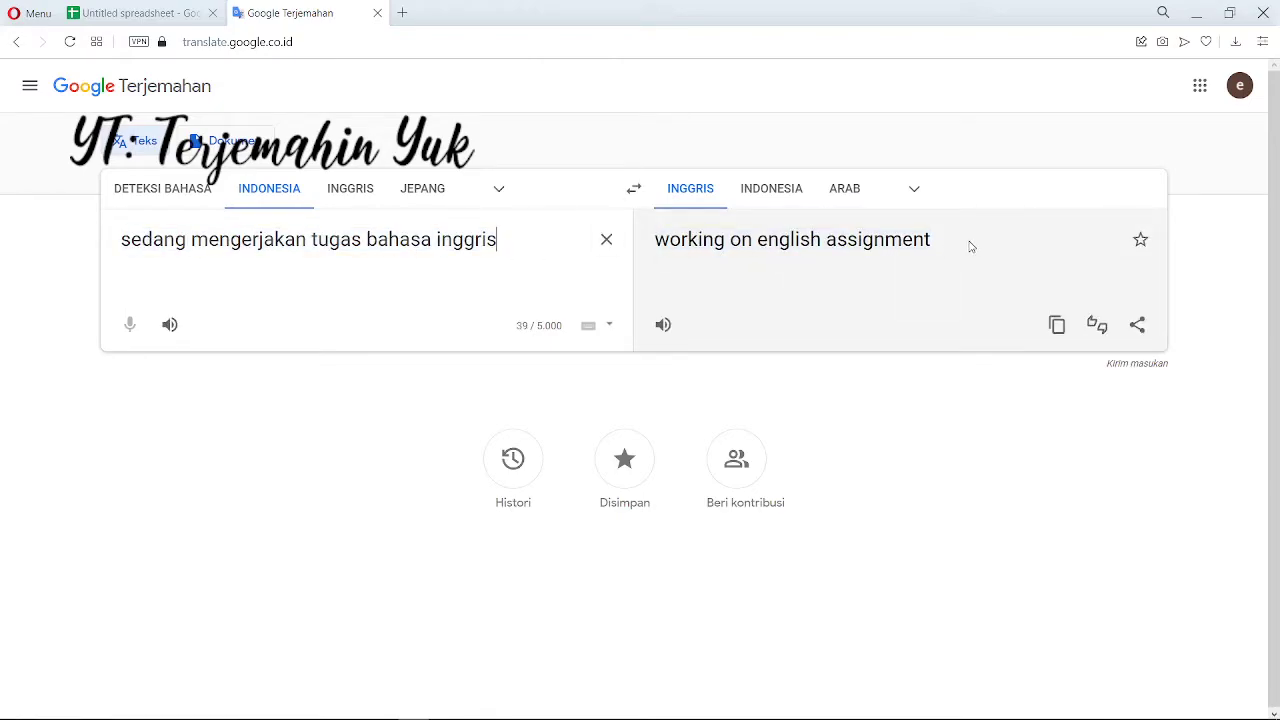
- Copy the translation "working on english assignment" and replace the activity in row 5 of the spreadsheet with it
{"action": "left_click_drag", "start_coordinate": [971, 249], "coordinate": [657, 233]}
{"action": "left_click", "coordinate": [150, 13]}
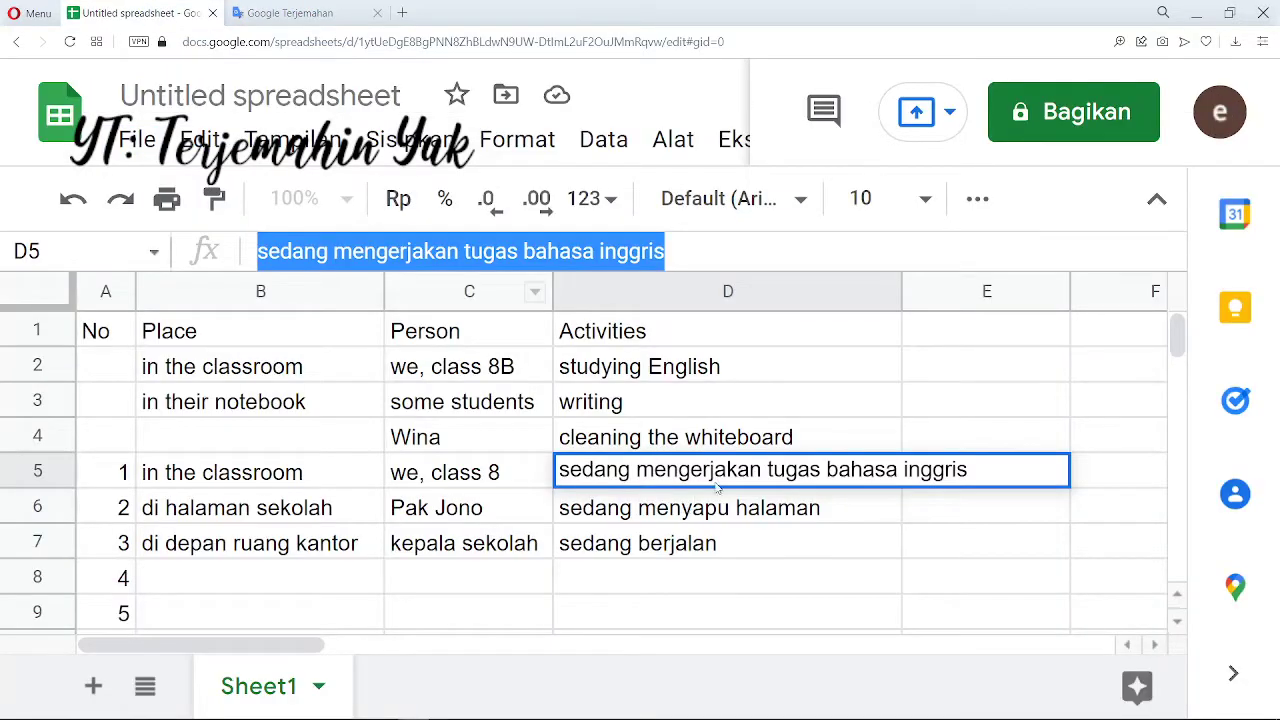
{"action": "key", "text": "ctrl+v"}
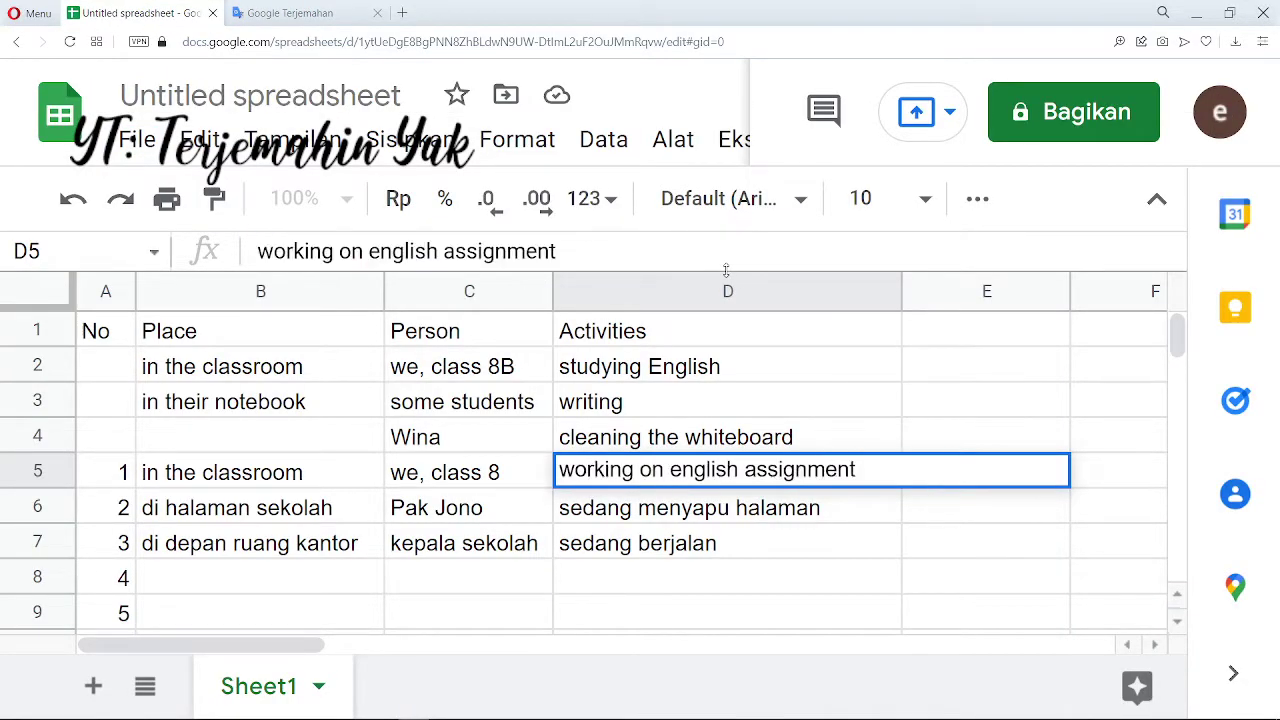
- Translate the row 6 place "di halaman sekolah" into English in Google Translate, replacing the earlier source text
{"action": "key", "text": "Return"}
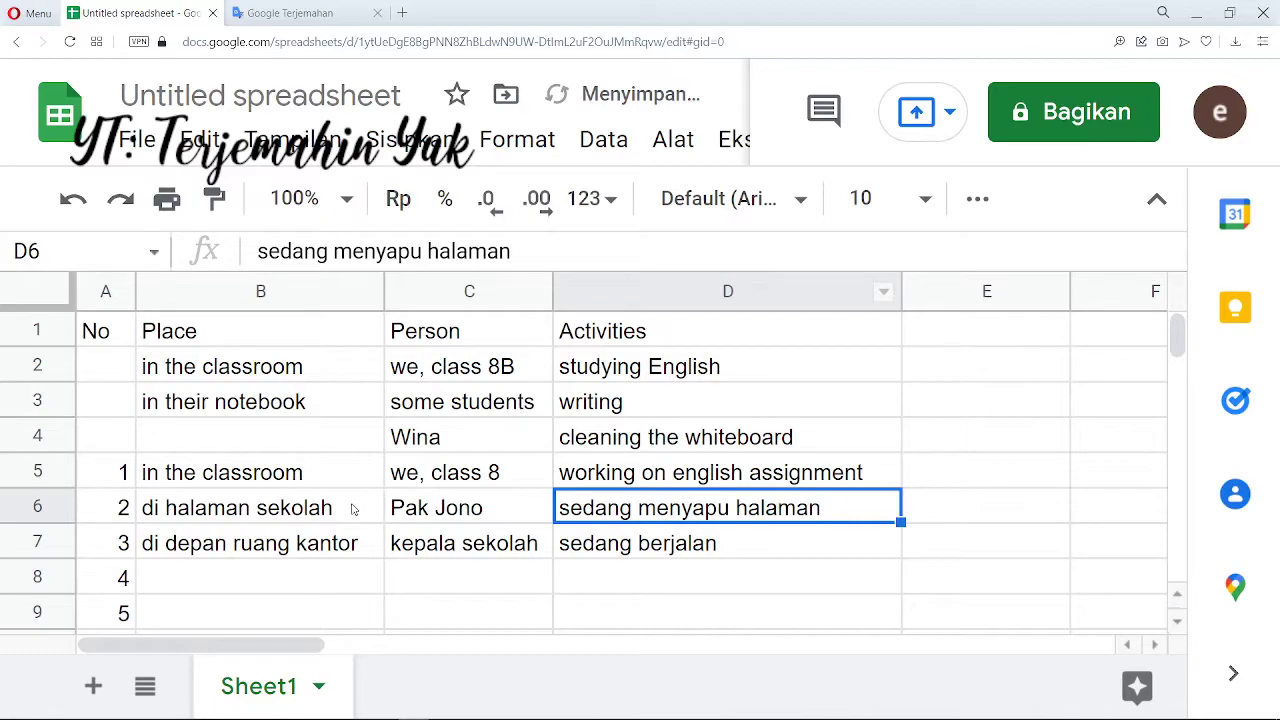
{"action": "left_click", "coordinate": [352, 510]}
{"action": "left_click_drag", "start_coordinate": [444, 251], "coordinate": [259, 251]}
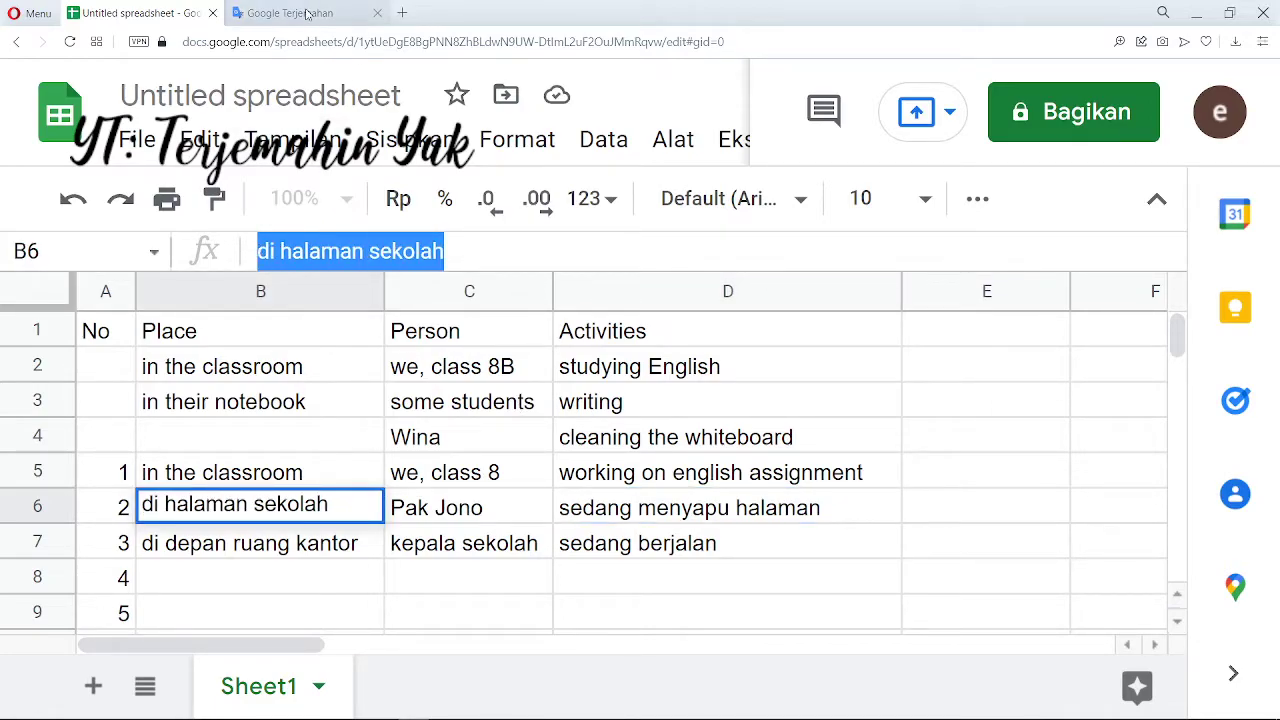
{"action": "left_click", "coordinate": [292, 12]}
{"action": "left_click", "coordinate": [604, 242]}
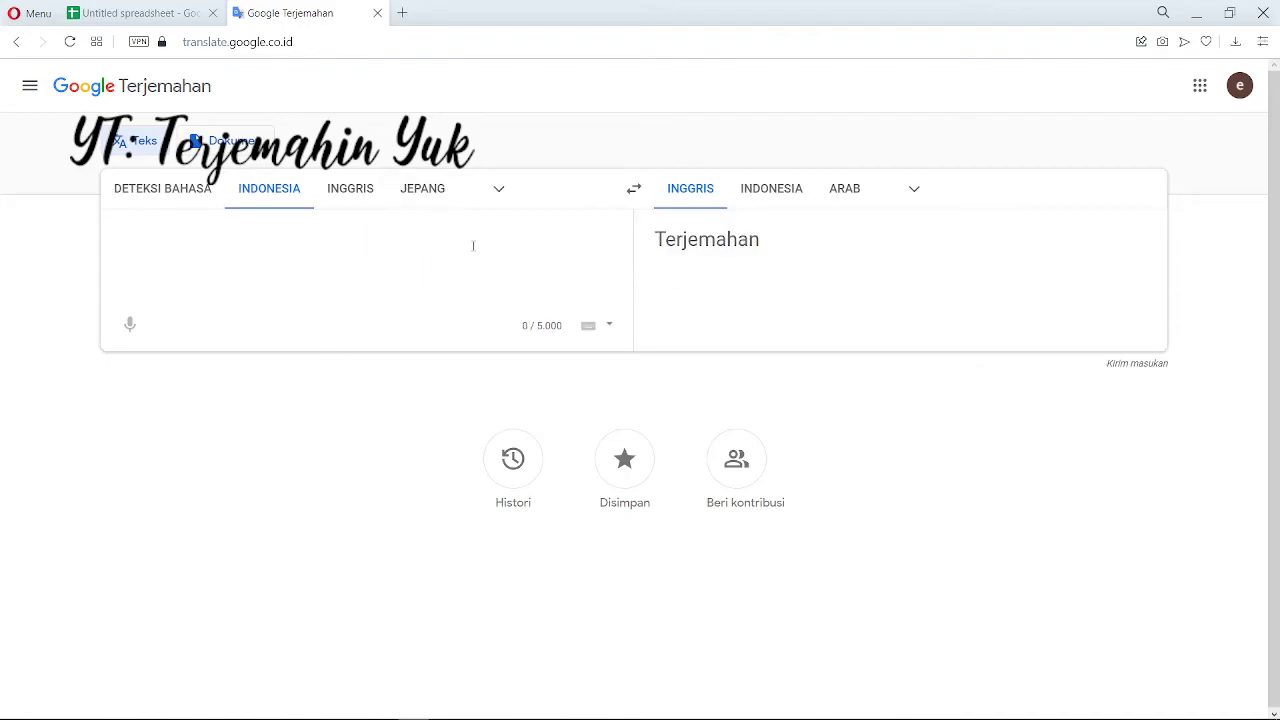
{"action": "key", "text": "ctrl+v"}
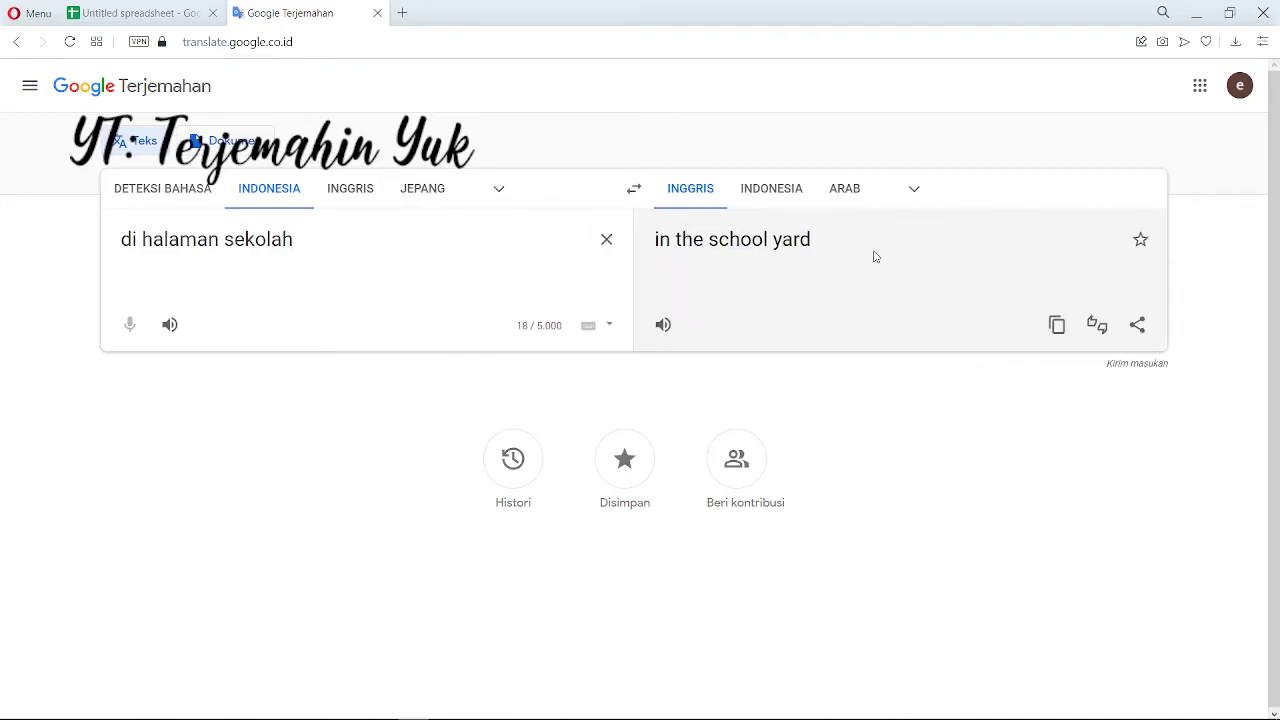
- Copy the translation "in the school yard" and replace the Place text in row 6 of the spreadsheet with it
{"action": "left_click_drag", "start_coordinate": [874, 257], "coordinate": [632, 228]}
{"action": "left_click_drag", "start_coordinate": [829, 240], "coordinate": [653, 238]}
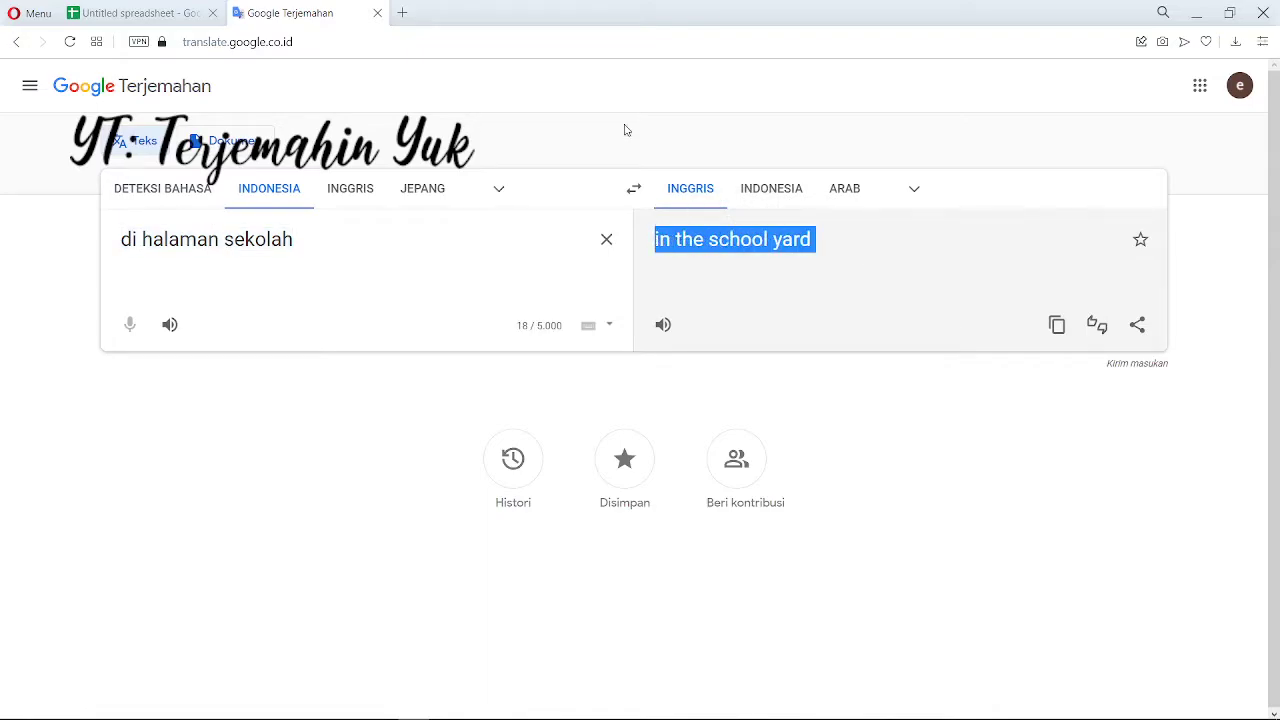
{"action": "left_click", "coordinate": [150, 13]}
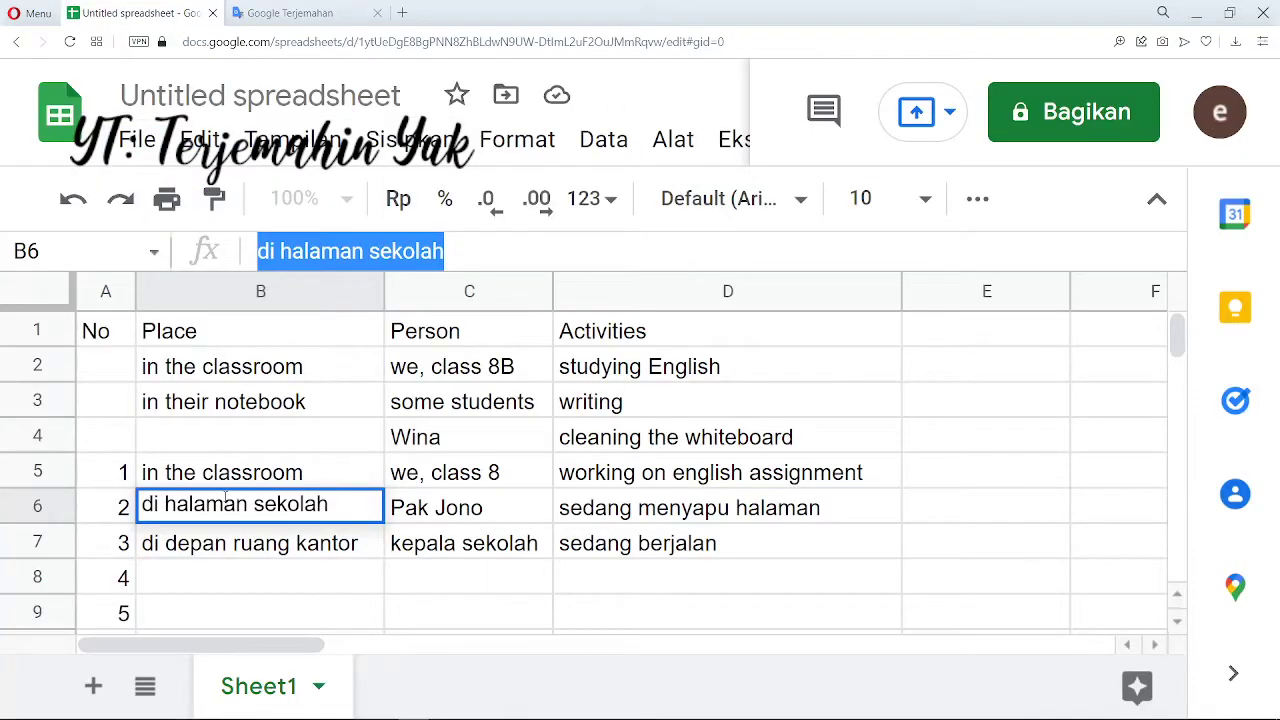
{"action": "key", "text": "ctrl+v"}
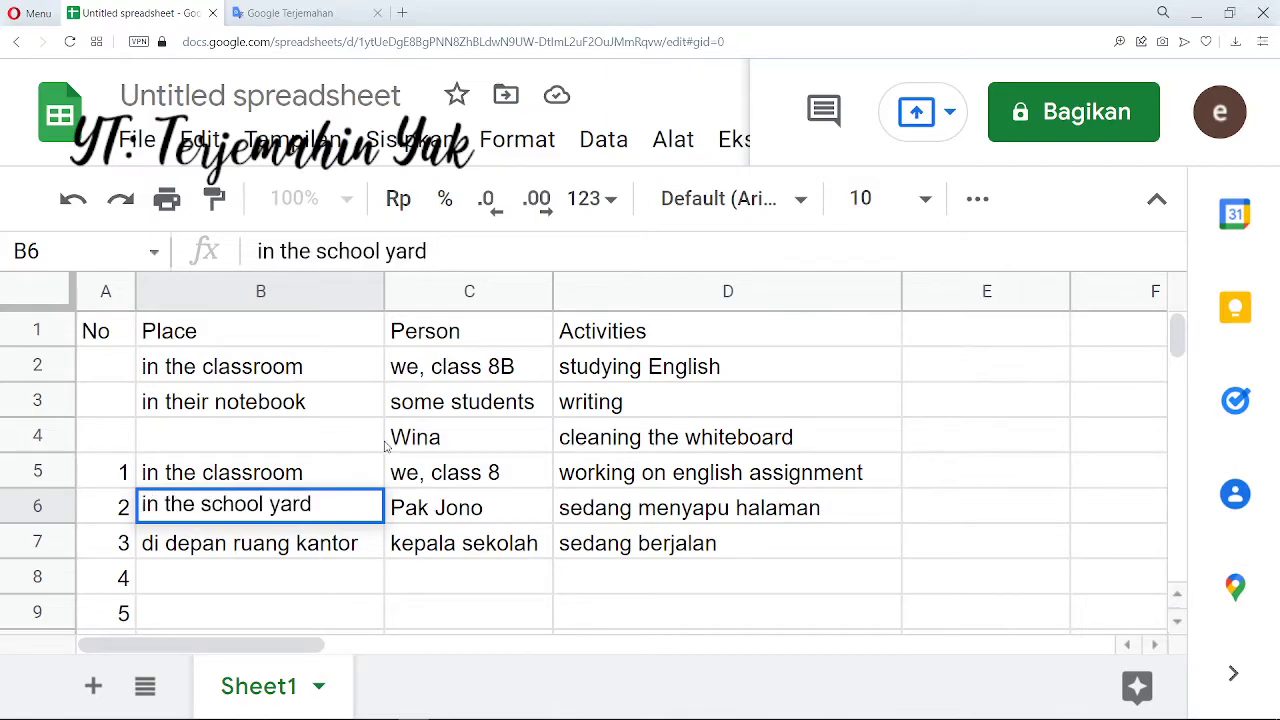
- Replace the person in row 6 with the English title "Mr." followed by the person's name
{"action": "left_click", "coordinate": [492, 522]}
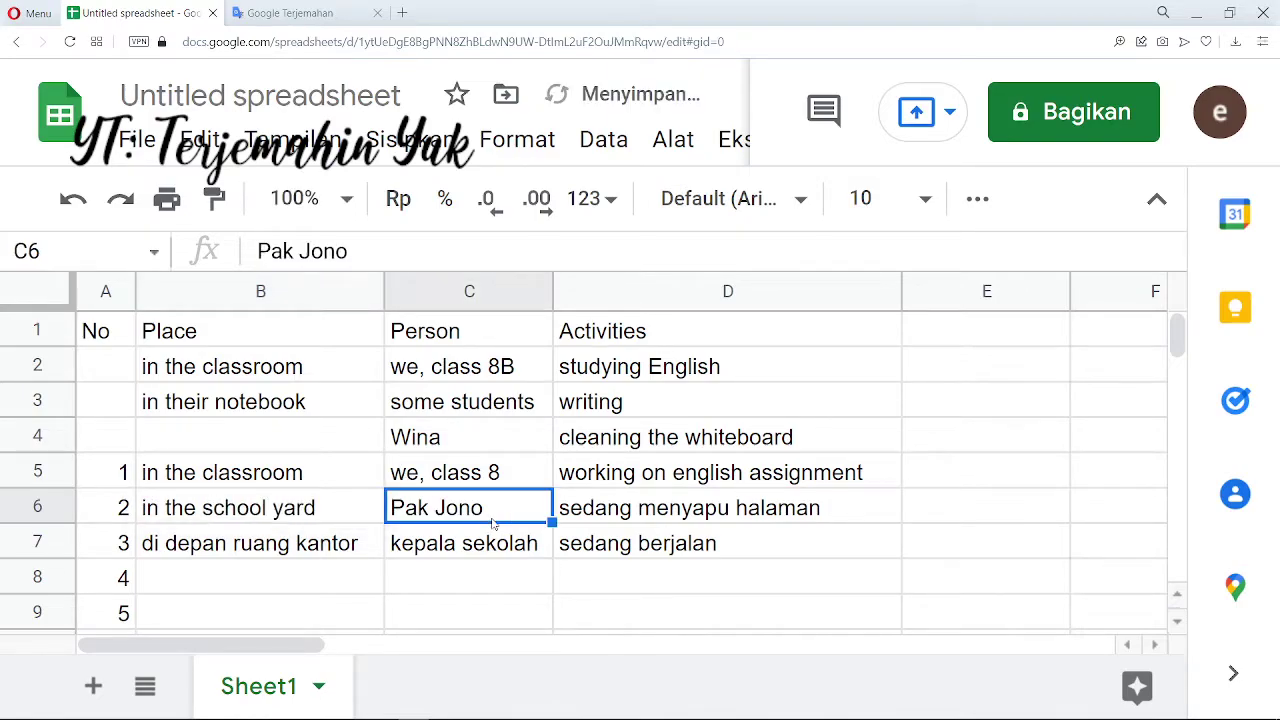
{"action": "type", "text": "Mr. Jono"}
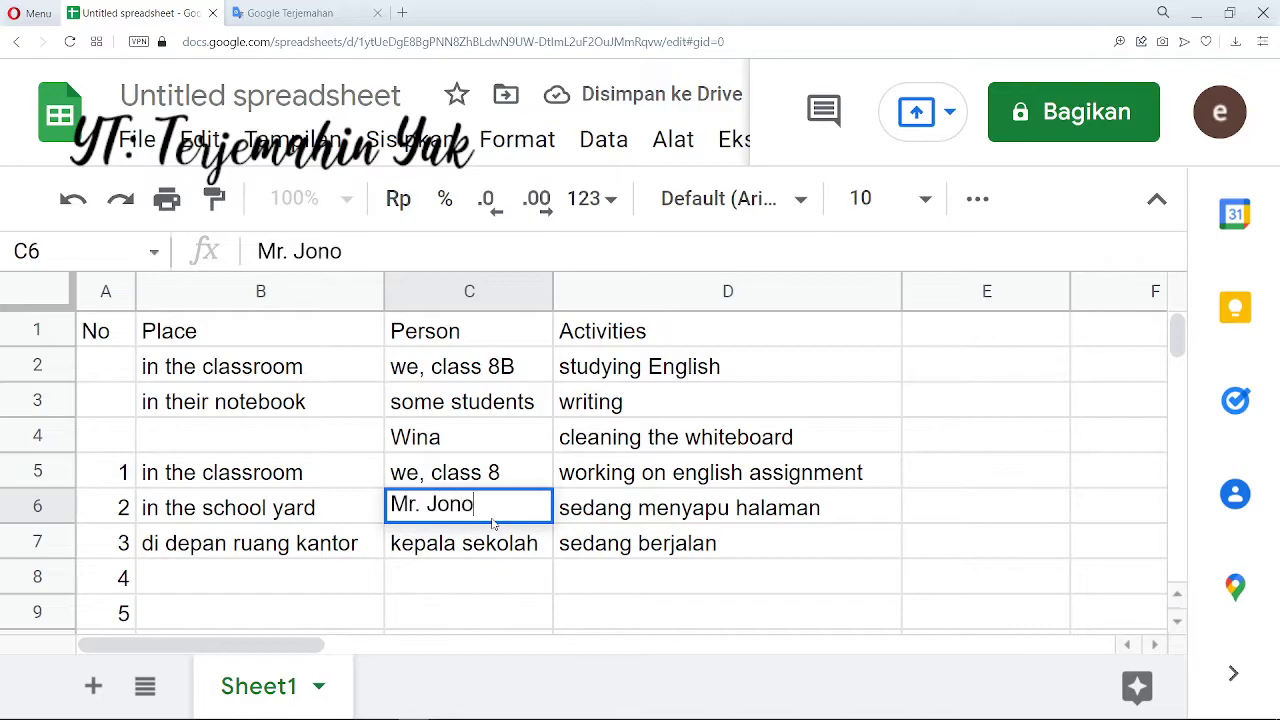
{"action": "key", "text": "Tab"}
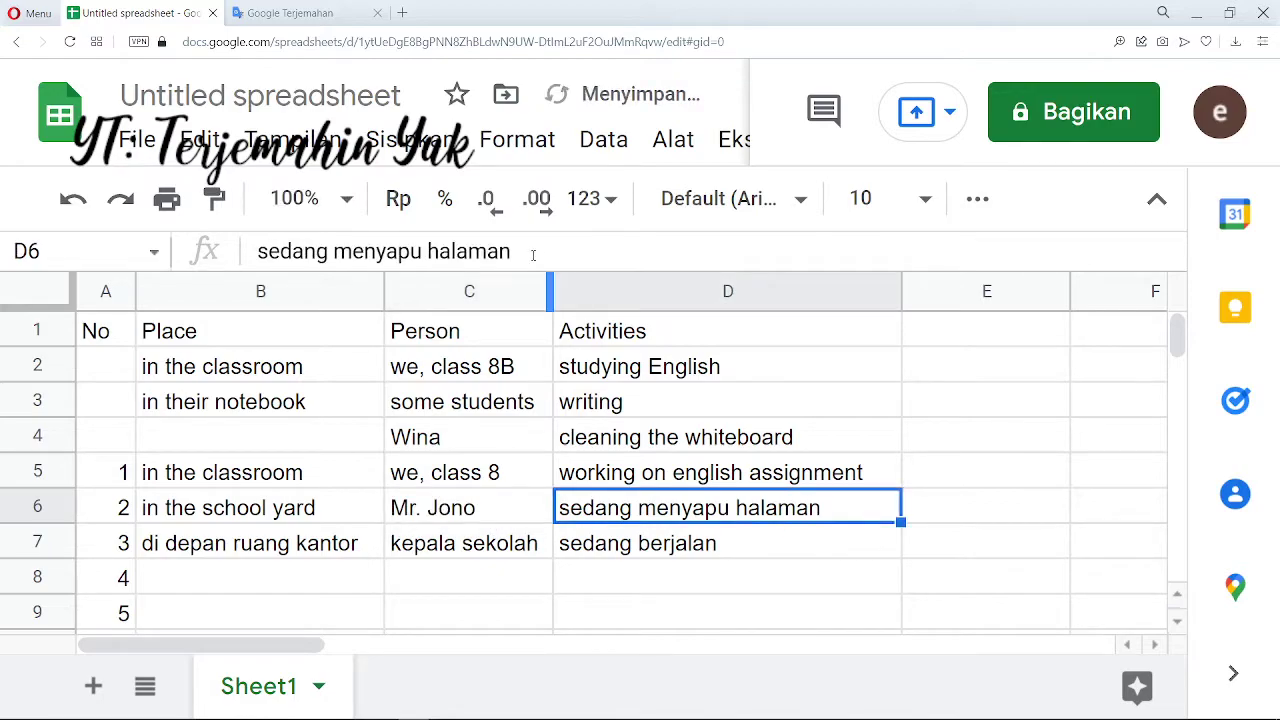
- Translate the row 6 activity "sedang menyapu halaman" into English in Google Translate, replacing the earlier source text
{"action": "left_click_drag", "start_coordinate": [525, 251], "coordinate": [210, 245]}
{"action": "key", "text": "ctrl+c"}
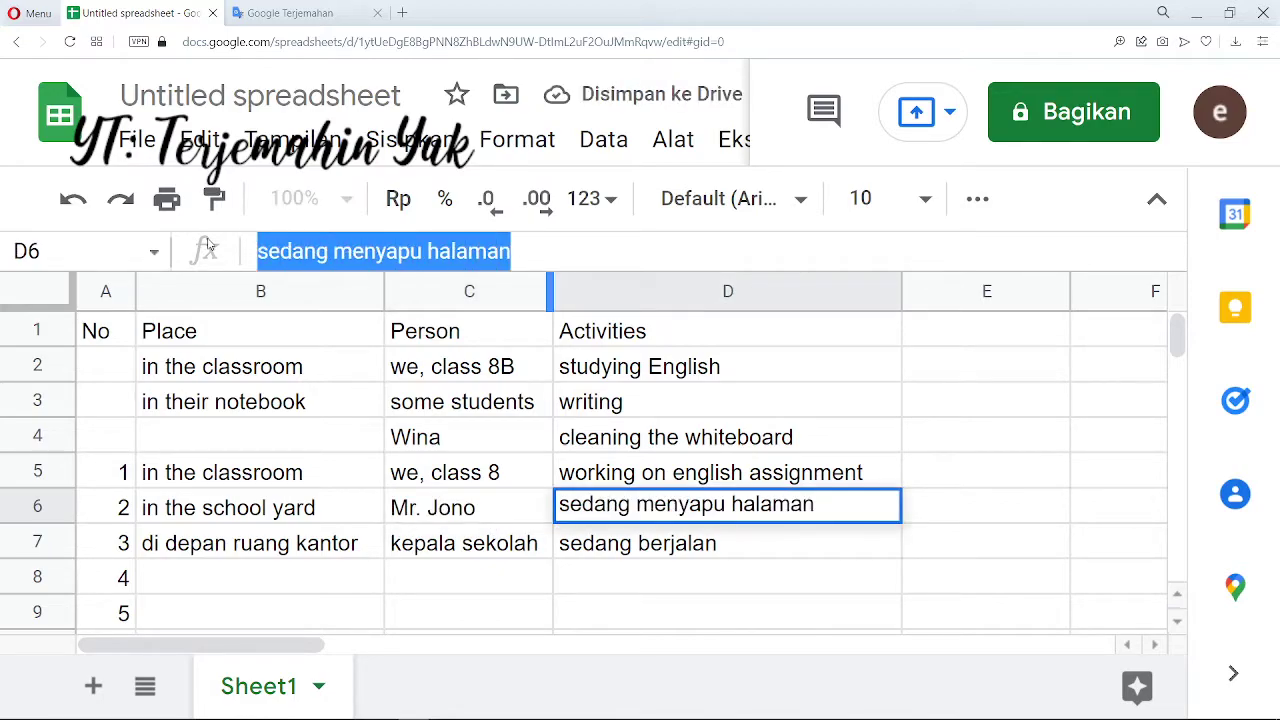
{"action": "left_click", "coordinate": [300, 12]}
{"action": "key", "text": "ctrl+a"}
{"action": "left_click", "coordinate": [603, 240]}
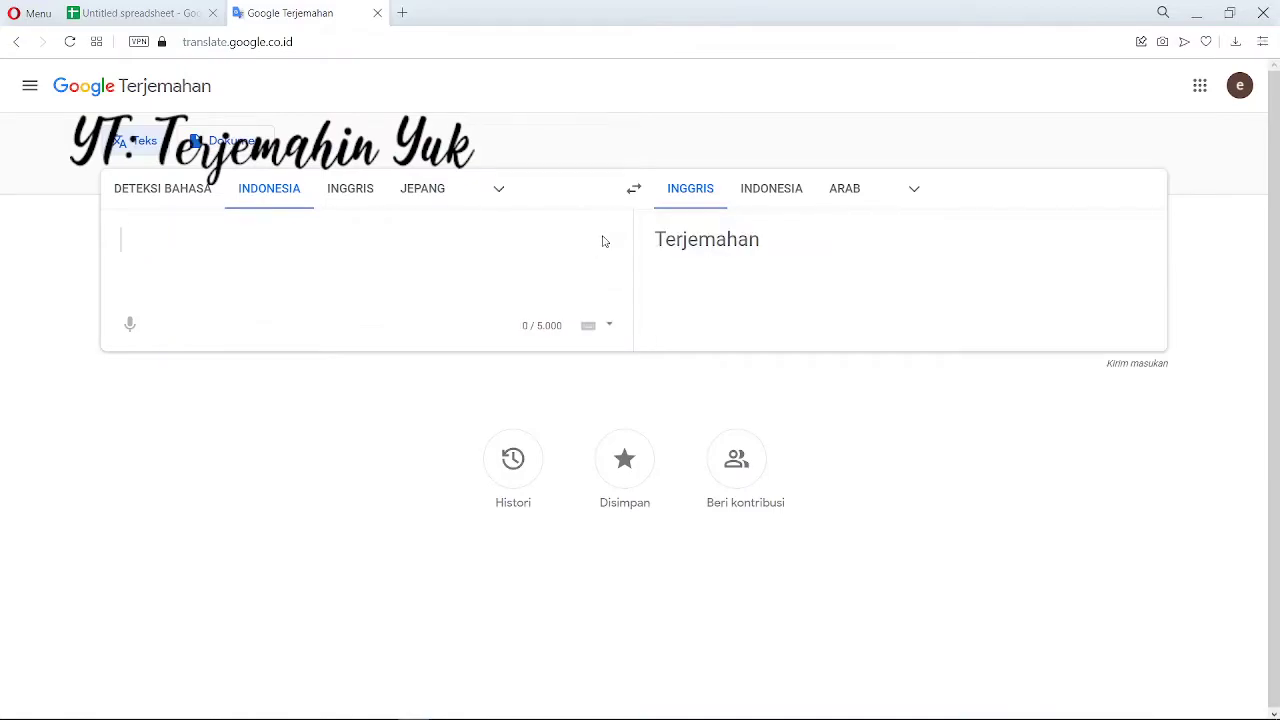
{"action": "key", "text": "ctrl+v"}
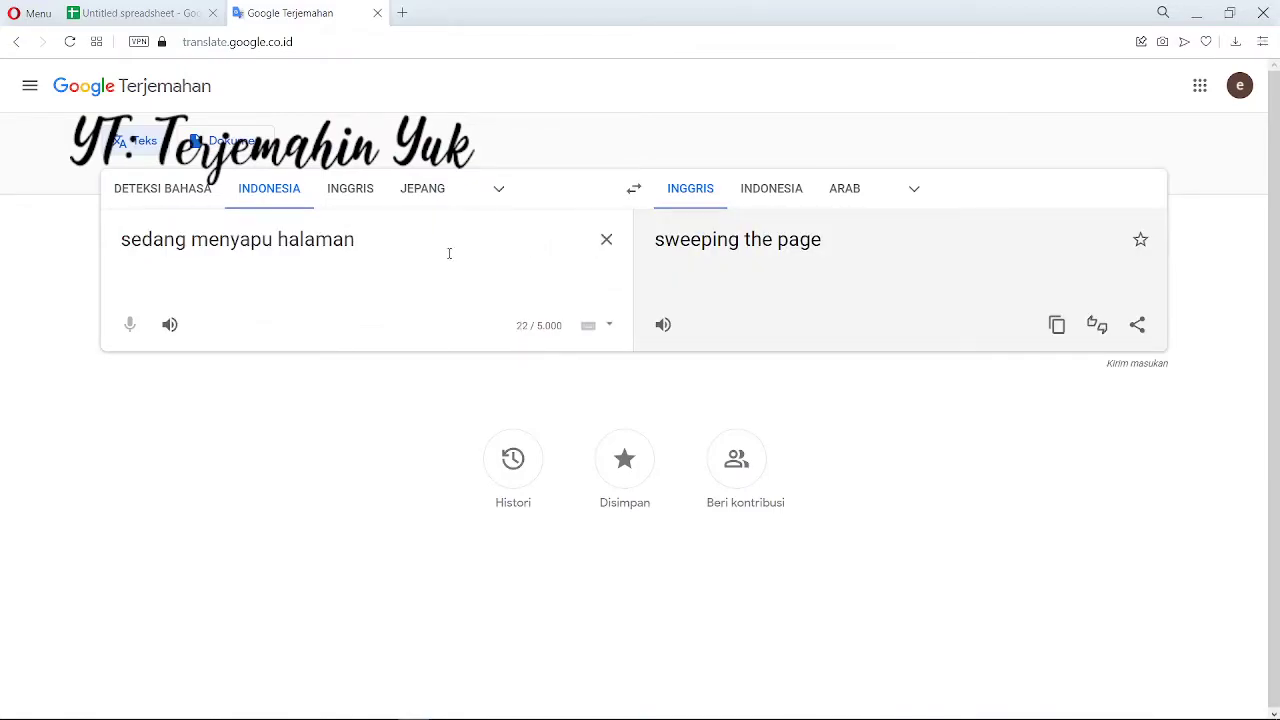
- Copy the translation "sweeping the page" and replace the activity in row 6 of the spreadsheet with it
{"action": "left_click_drag", "start_coordinate": [846, 246], "coordinate": [653, 241]}
{"action": "key", "text": "ctrl+c"}
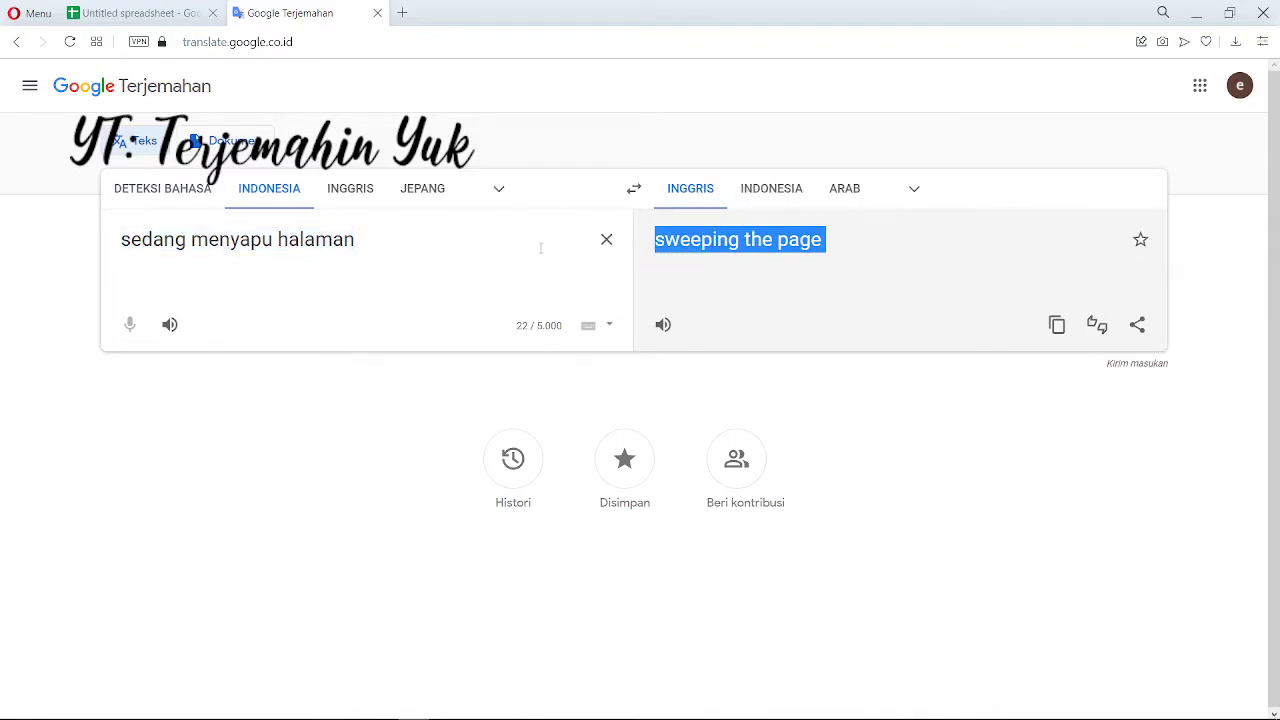
{"action": "left_click", "coordinate": [110, 12]}
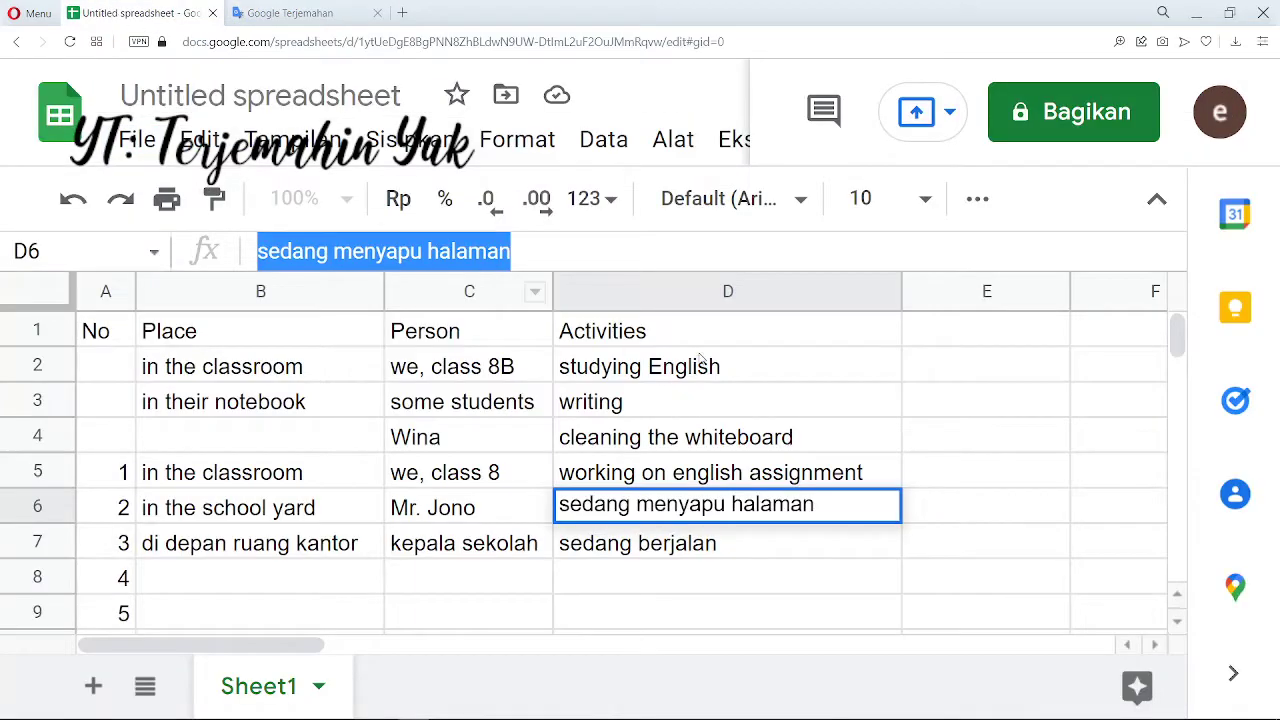
{"action": "key", "text": "ctrl+v"}
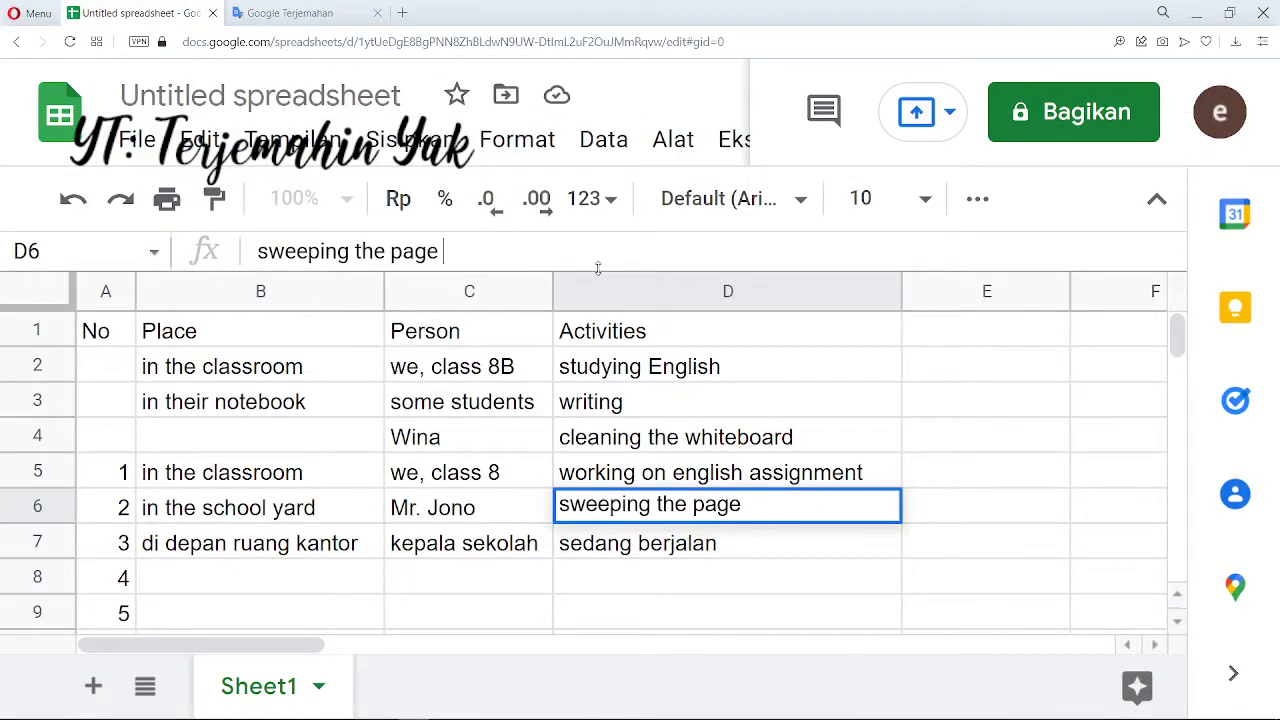
- Extend the source text in Google Translate to "sedang menyapu halaman sekolah"
{"action": "left_click", "coordinate": [300, 13]}
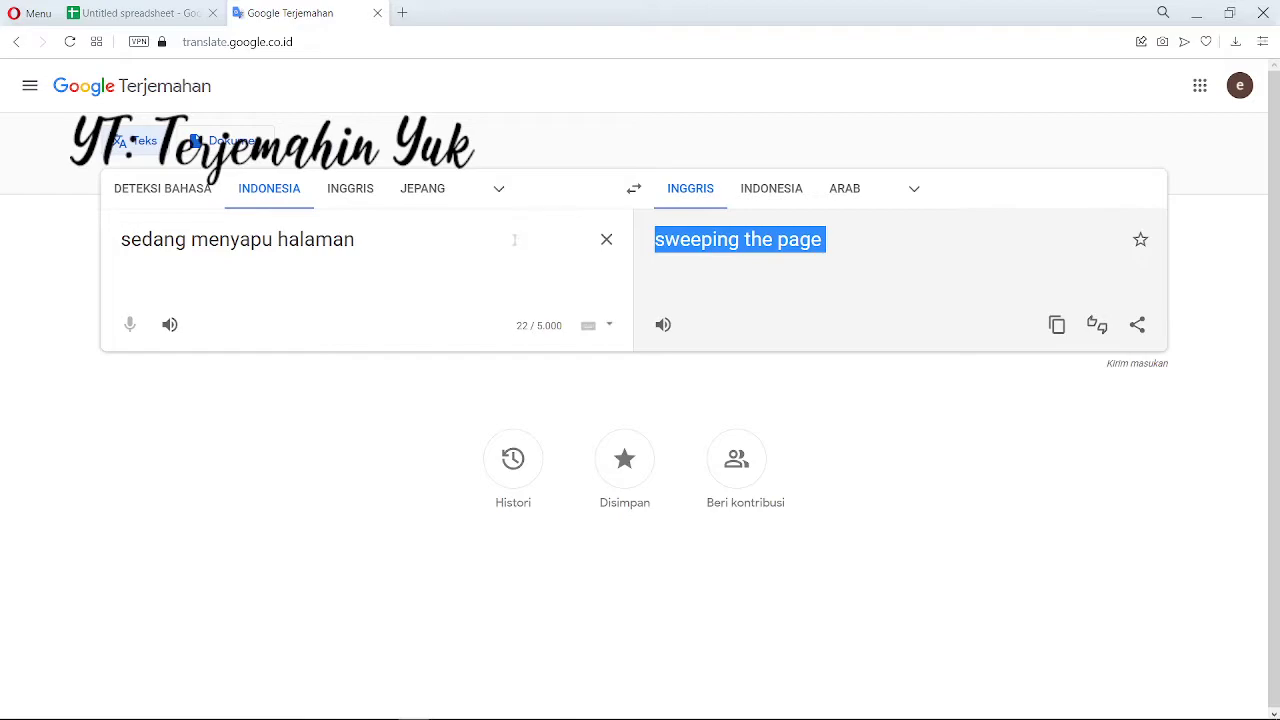
{"action": "left_click", "coordinate": [381, 239]}
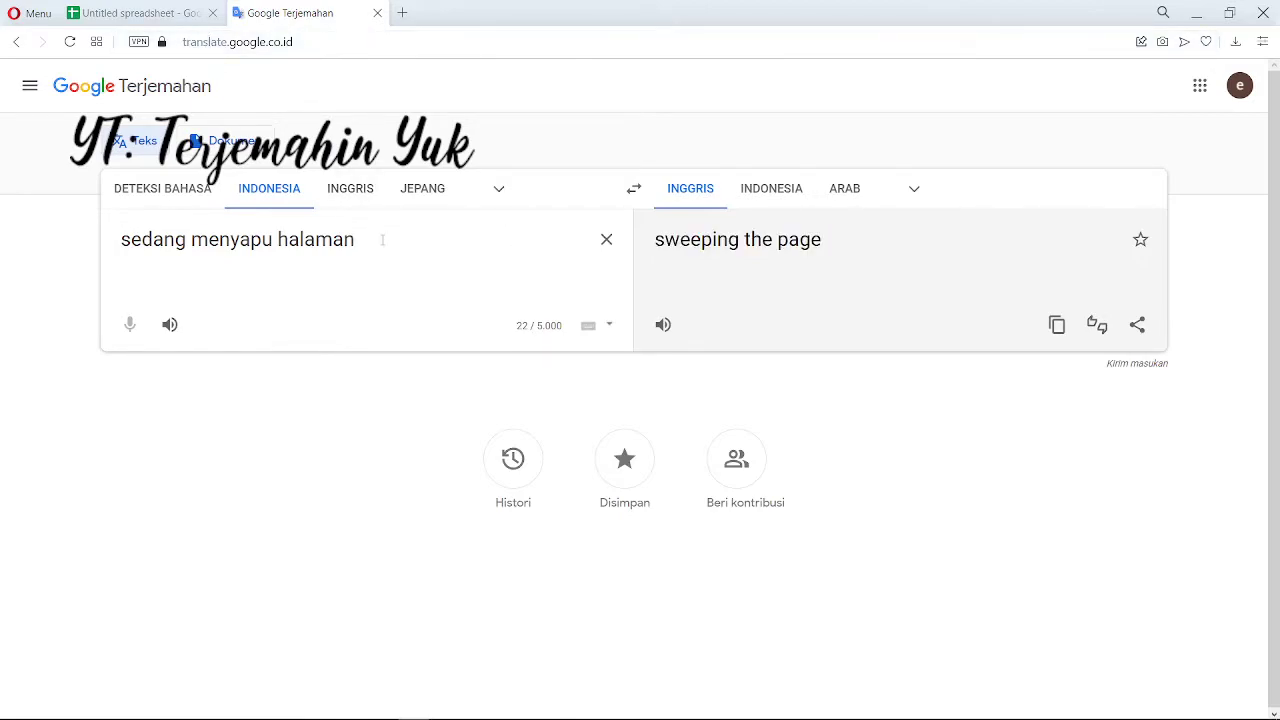
{"action": "type", "text": "sekolah"}
{"action": "key", "text": "Return"}
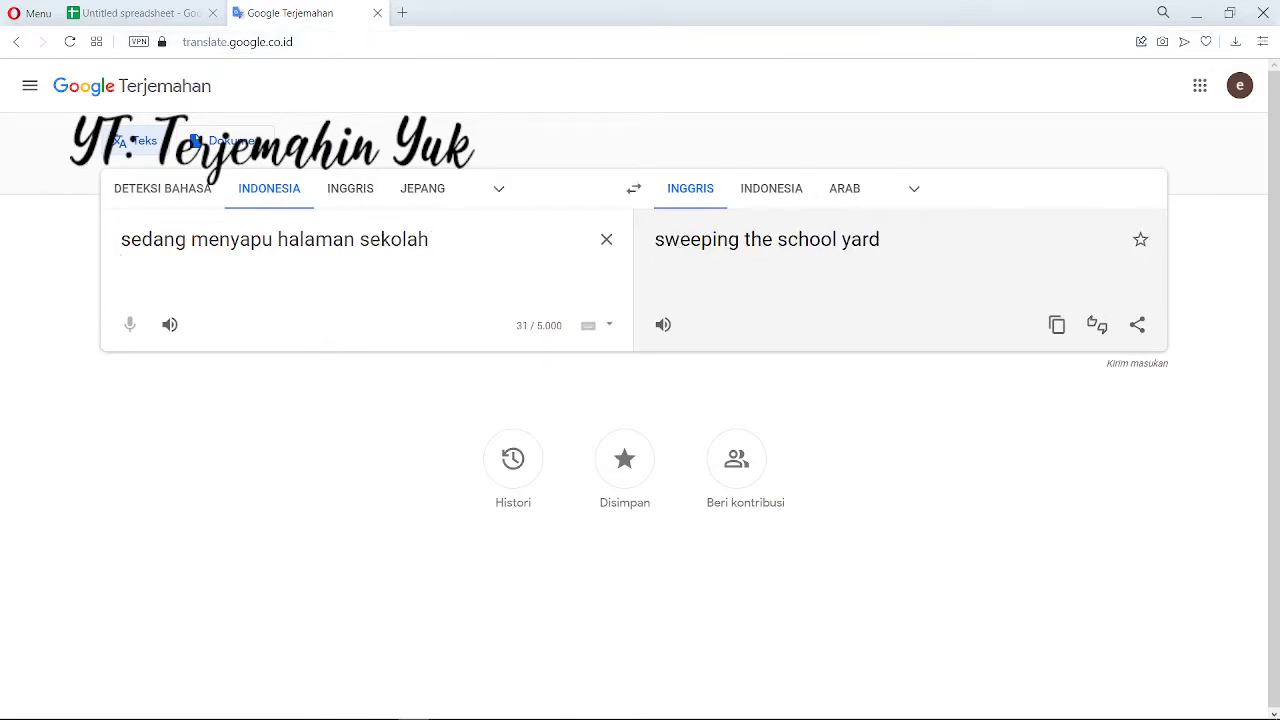
- Copy the translation "sweeping the school yard" and replace the activity in row 6 of the spreadsheet with it
{"action": "left_click_drag", "start_coordinate": [894, 243], "coordinate": [647, 230]}
{"action": "key", "text": "ctrl+c"}
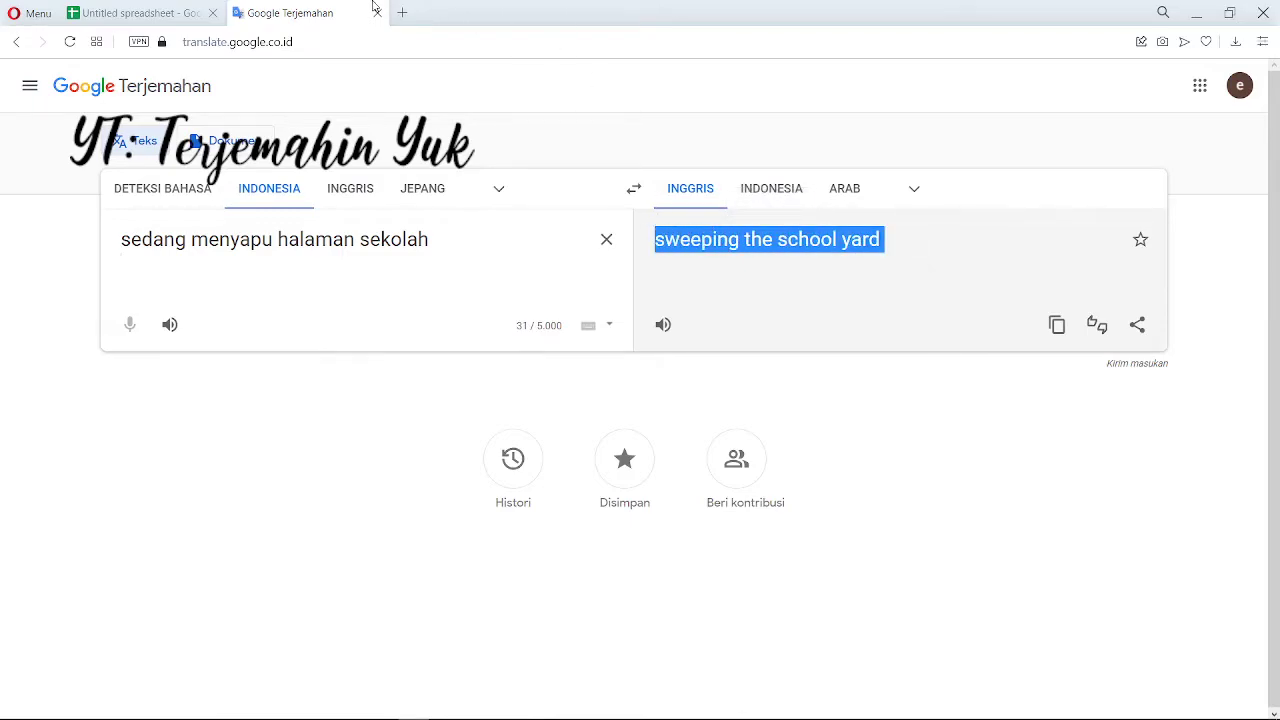
{"action": "left_click", "coordinate": [150, 12]}
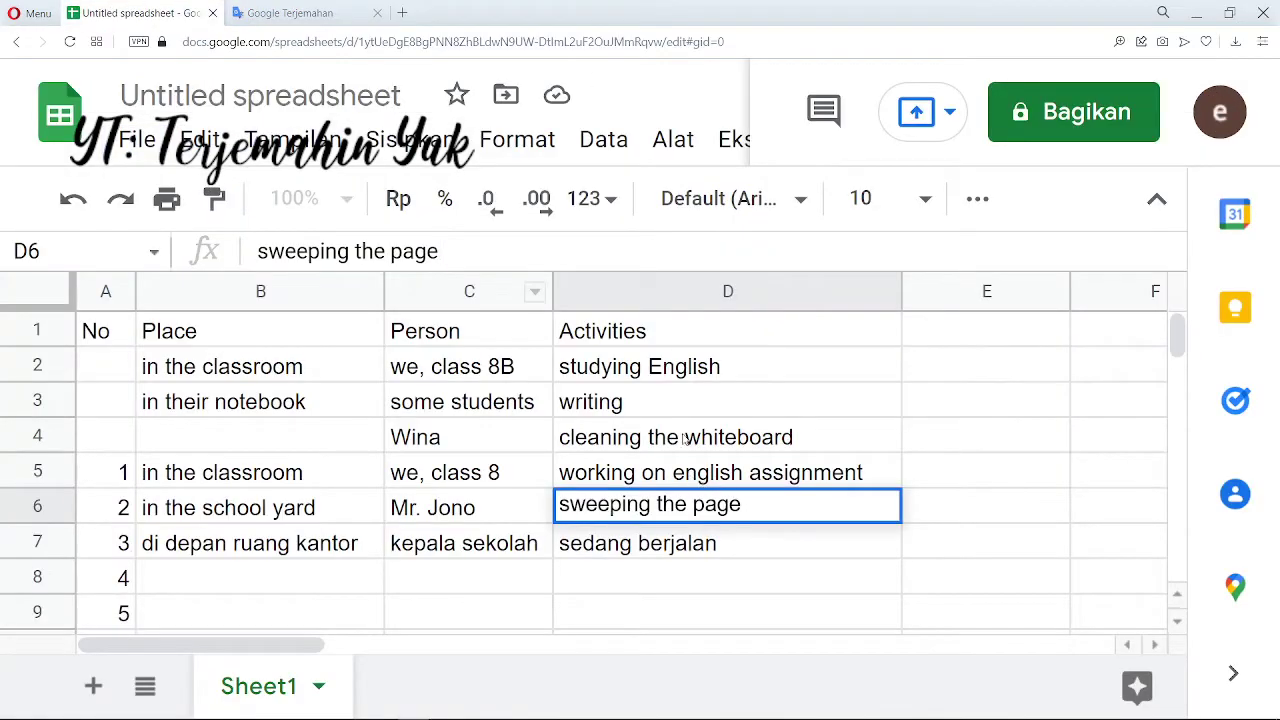
{"action": "left_click_drag", "start_coordinate": [445, 251], "coordinate": [190, 250]}
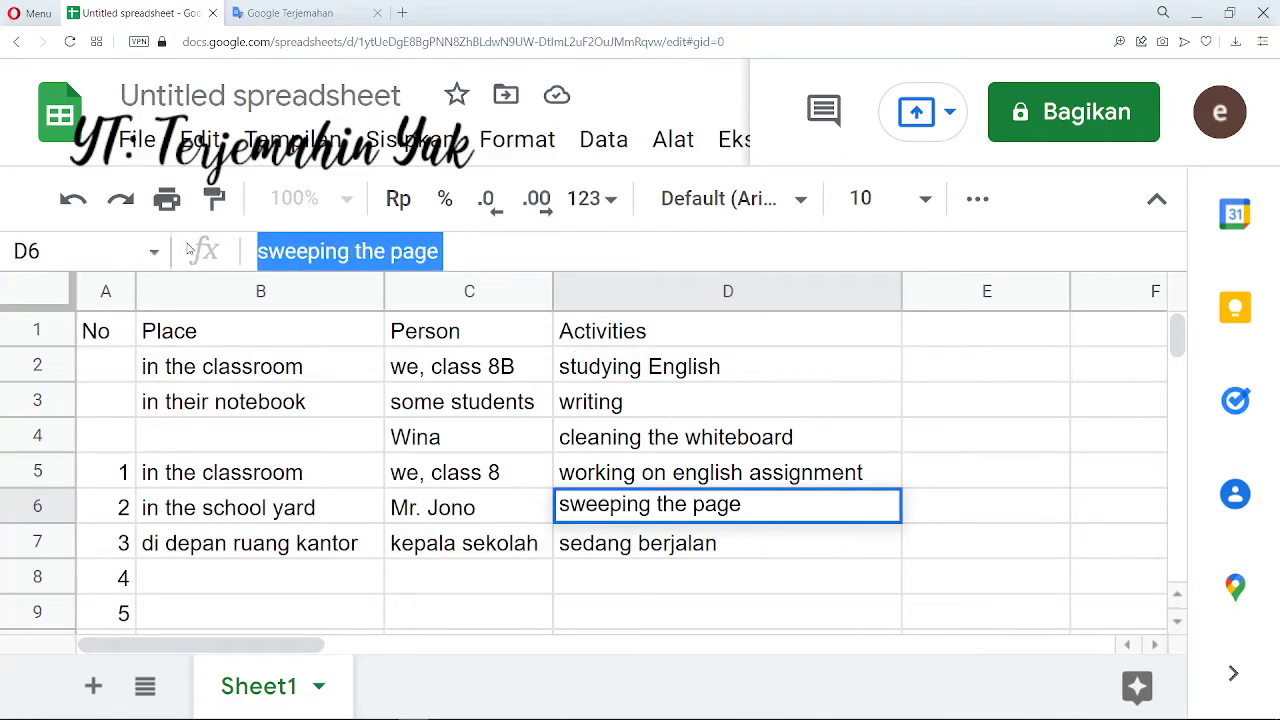
{"action": "key", "text": "ctrl+v"}
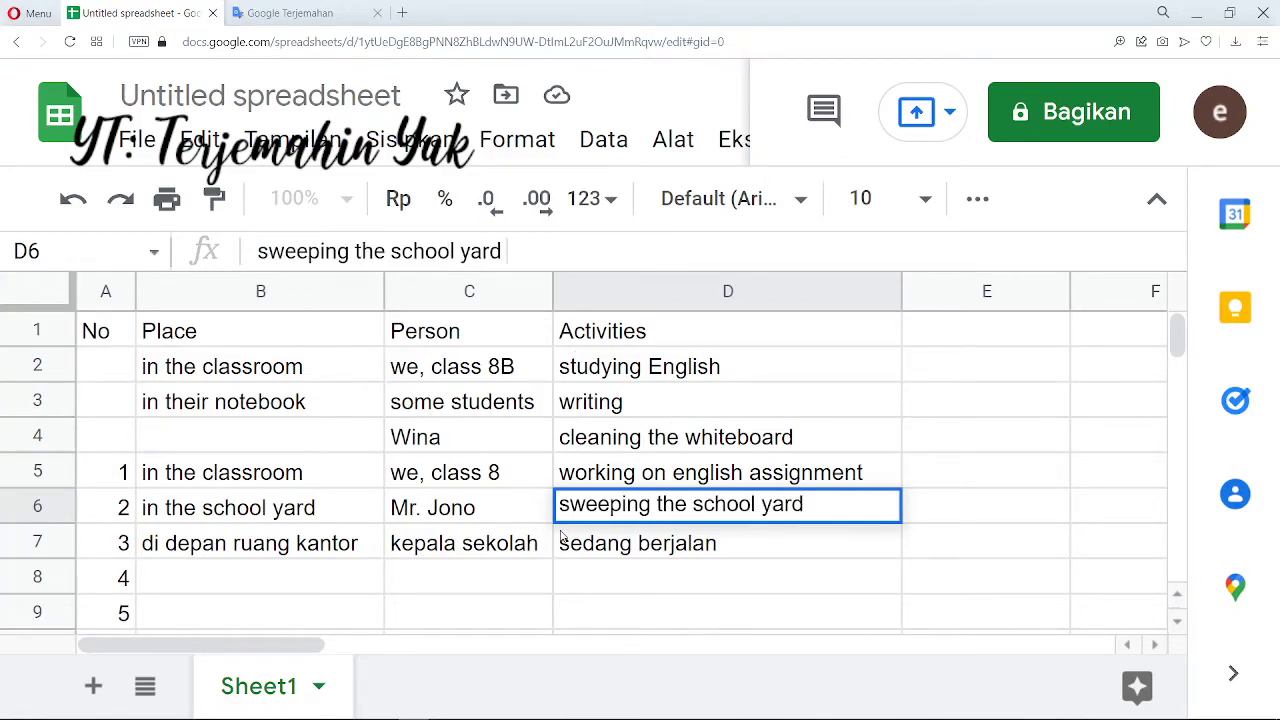
- Translate the row 7 place "di depan ruang kantor" into English in Google Translate, replacing the earlier source text
{"action": "left_click", "coordinate": [316, 543]}
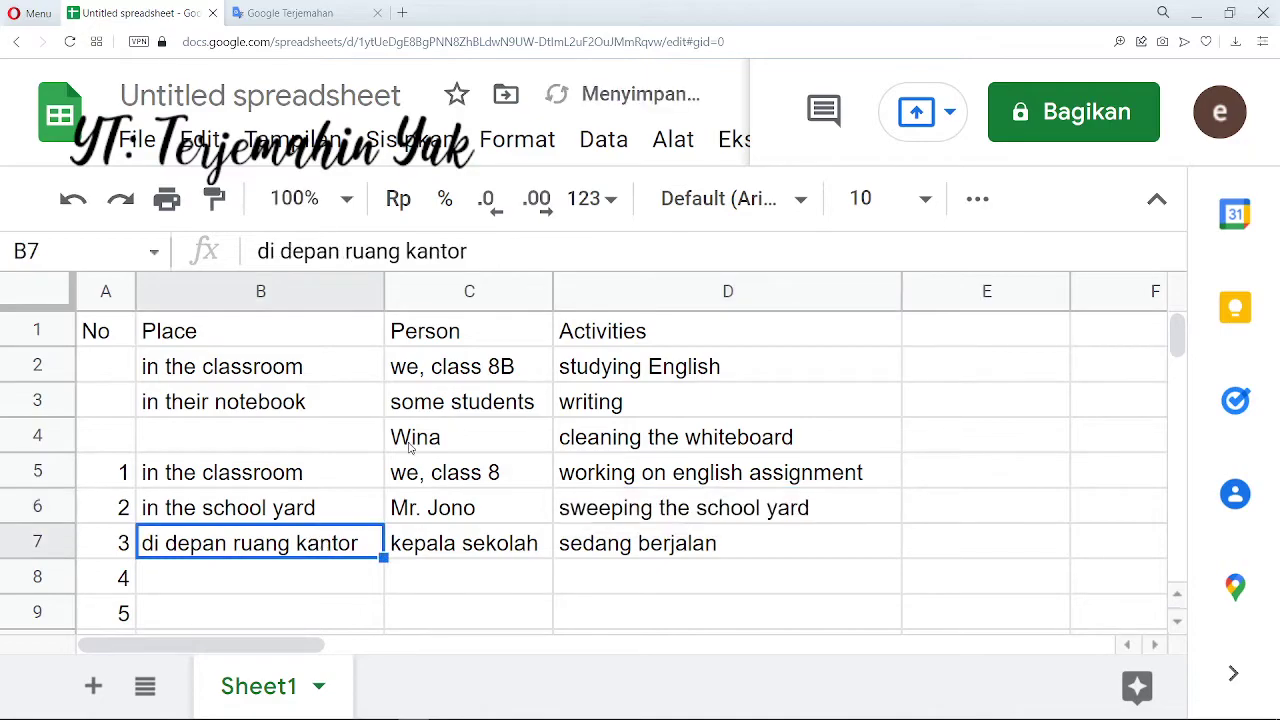
{"action": "left_click_drag", "start_coordinate": [467, 251], "coordinate": [230, 247]}
{"action": "key", "text": "ctrl+c"}
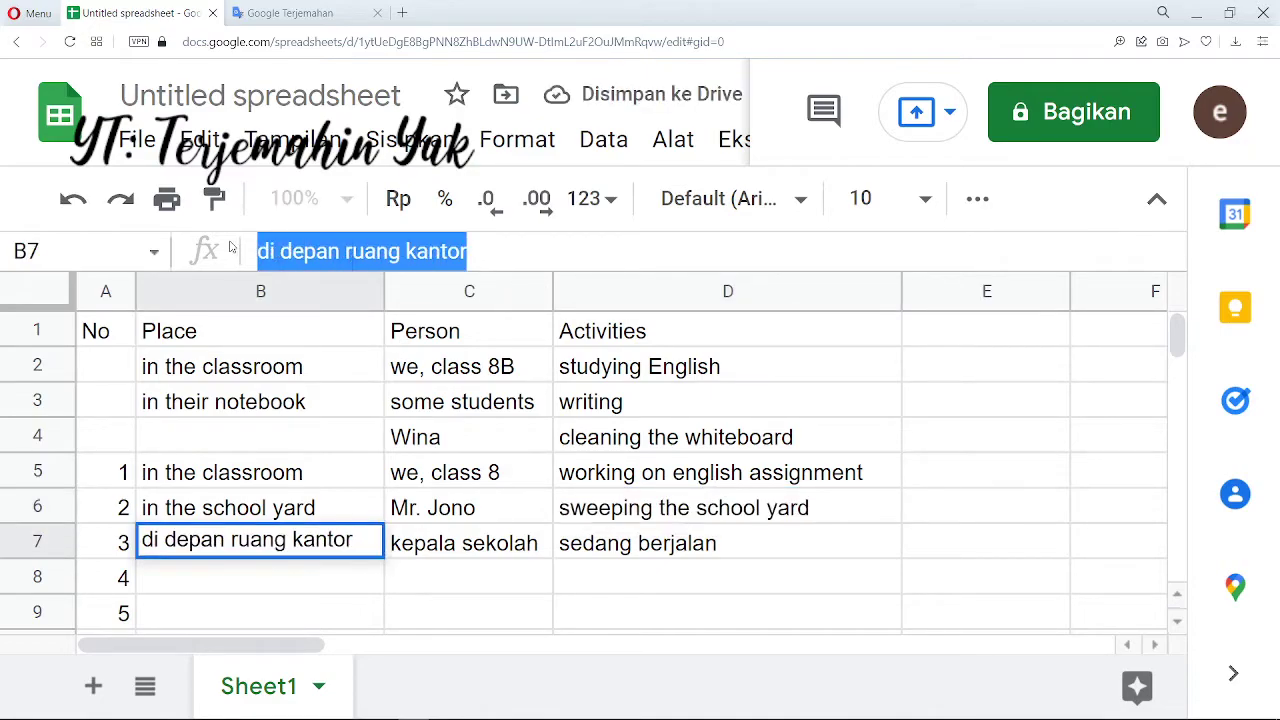
{"action": "left_click", "coordinate": [290, 13]}
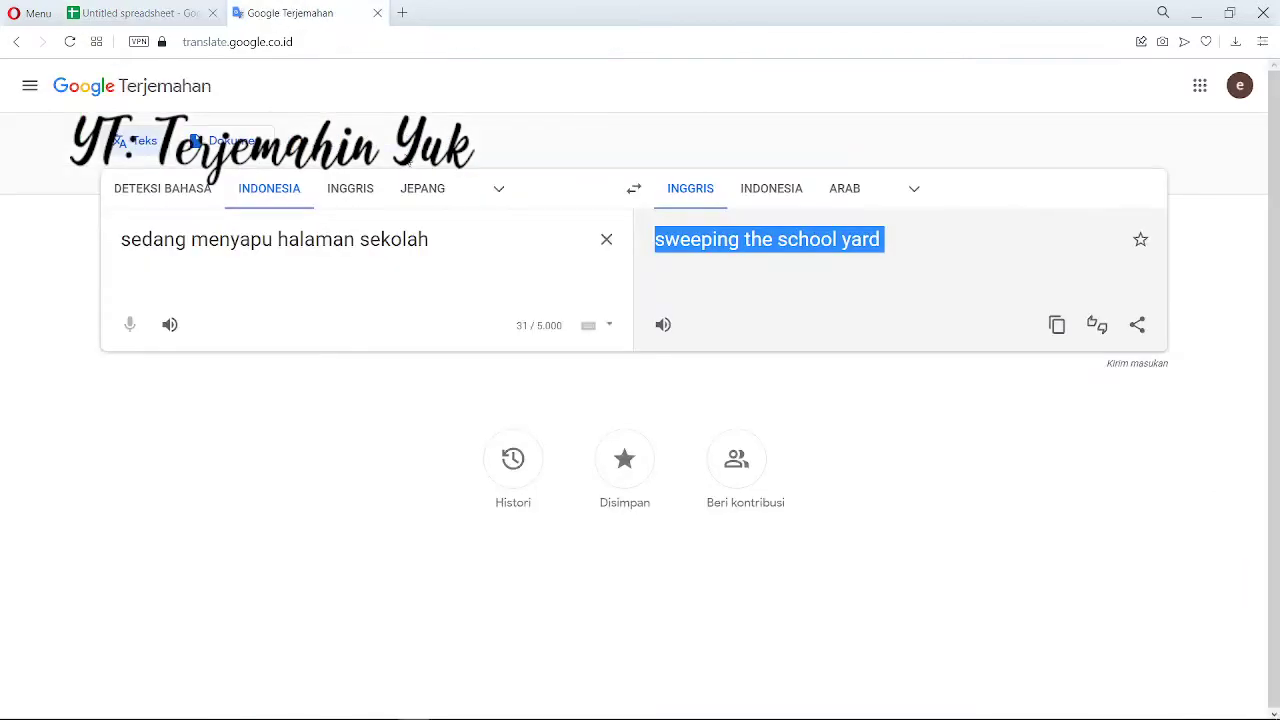
{"action": "left_click", "coordinate": [606, 239]}
{"action": "key", "text": "ctrl+v"}
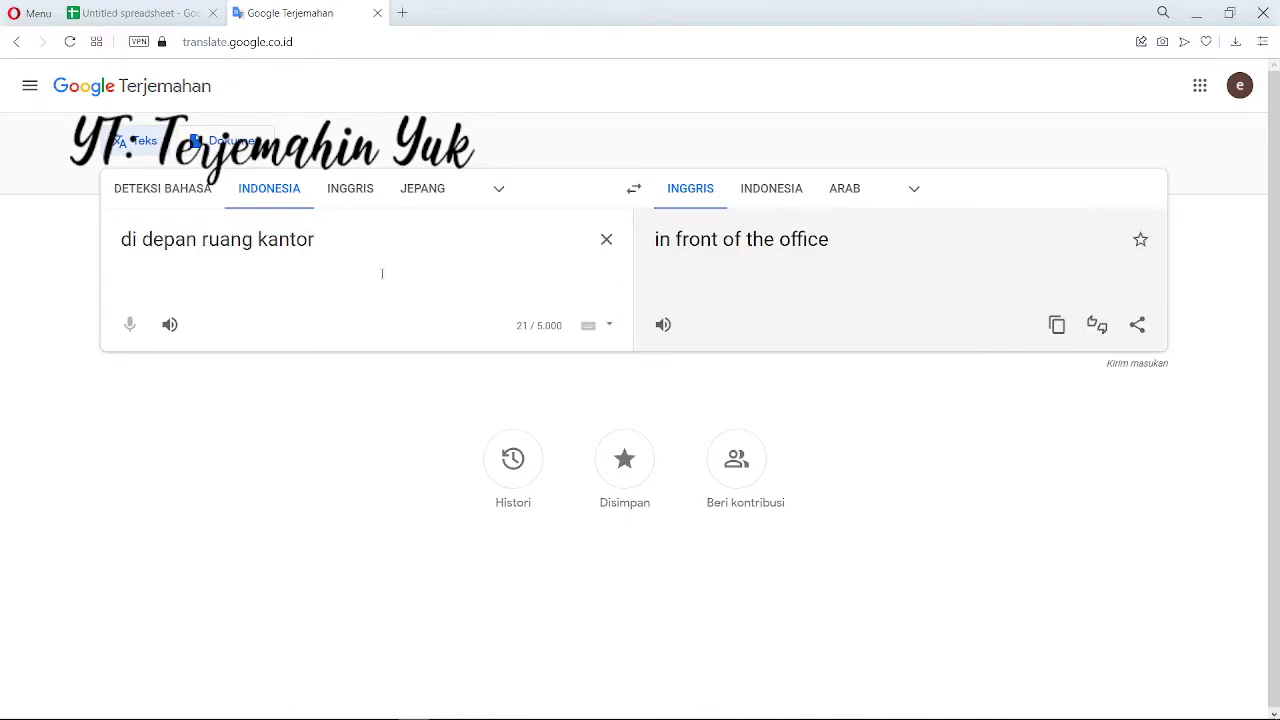
- Copy the translation "in front of the office" and replace the Place text in row 7 of the spreadsheet with it
{"action": "left_click_drag", "start_coordinate": [846, 248], "coordinate": [636, 248]}
{"action": "key", "text": "ctrl+c"}
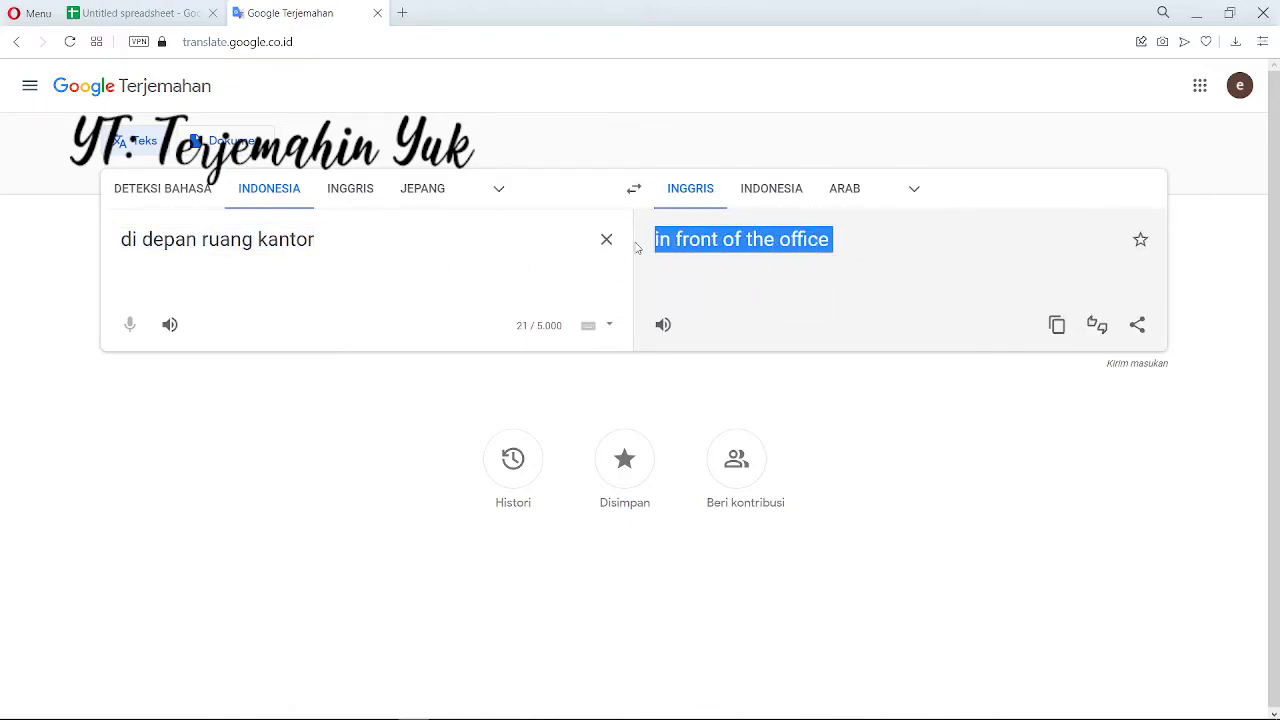
{"action": "left_click", "coordinate": [126, 12]}
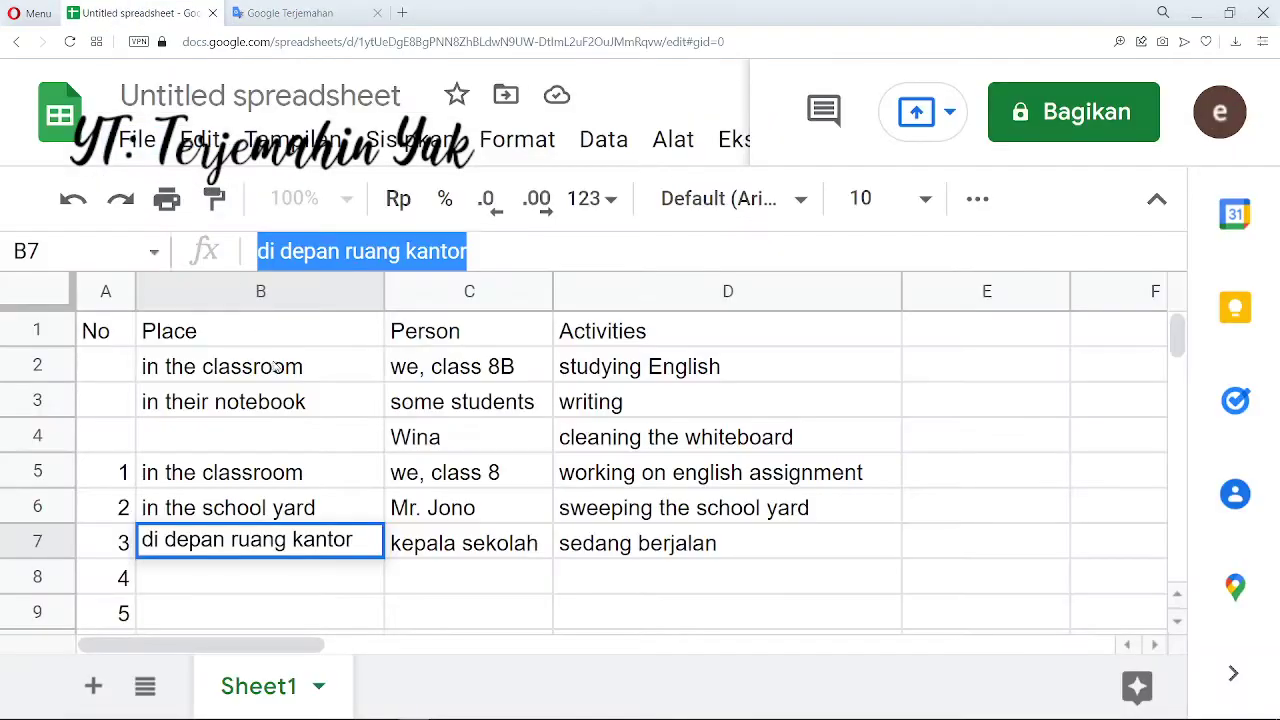
{"action": "key", "text": "ctrl+v"}
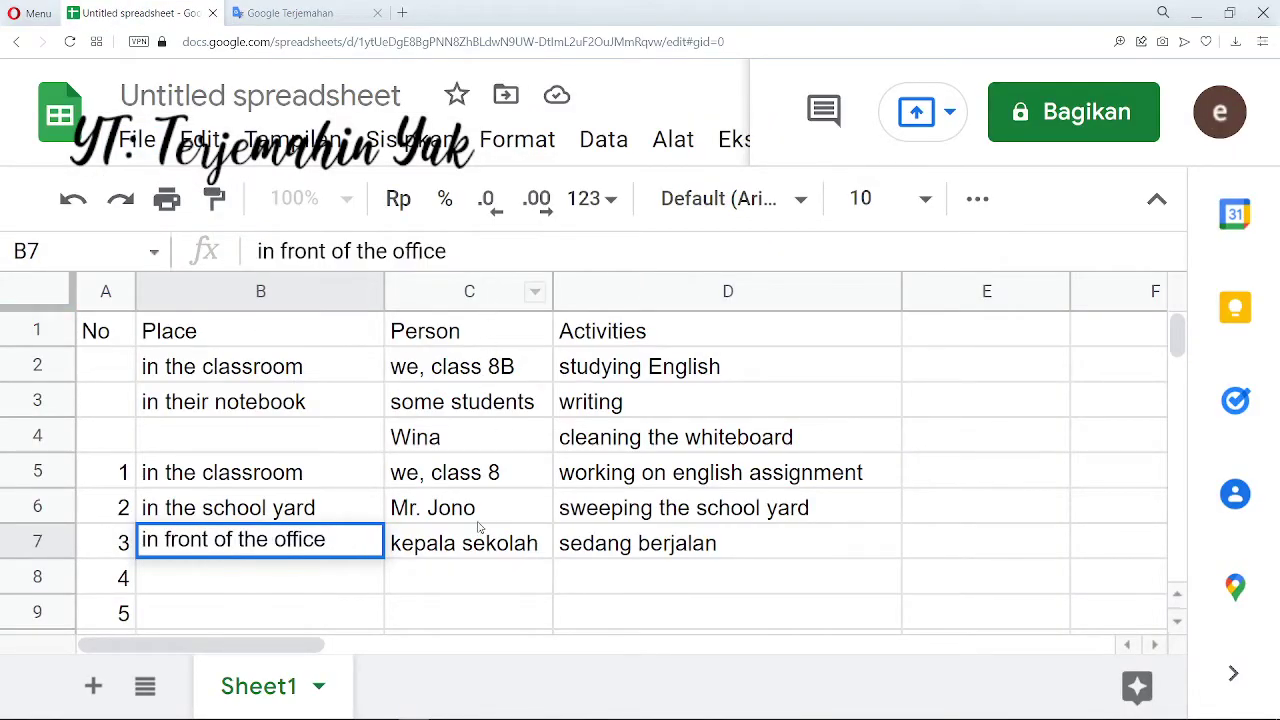
- Translate the row 7 person "kepala sekolah" into English in Google Translate, replacing the earlier source text
{"action": "left_click", "coordinate": [476, 556]}
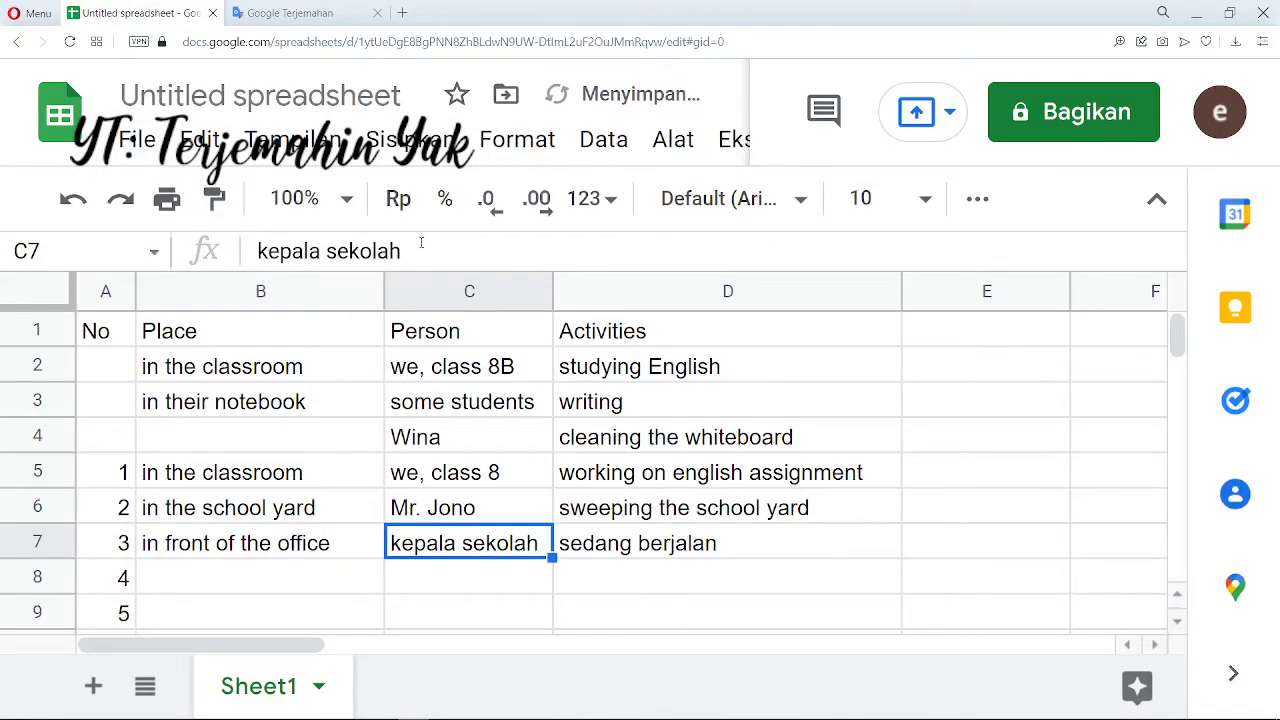
{"action": "left_click_drag", "start_coordinate": [401, 251], "coordinate": [240, 251]}
{"action": "key", "text": "ctrl+c"}
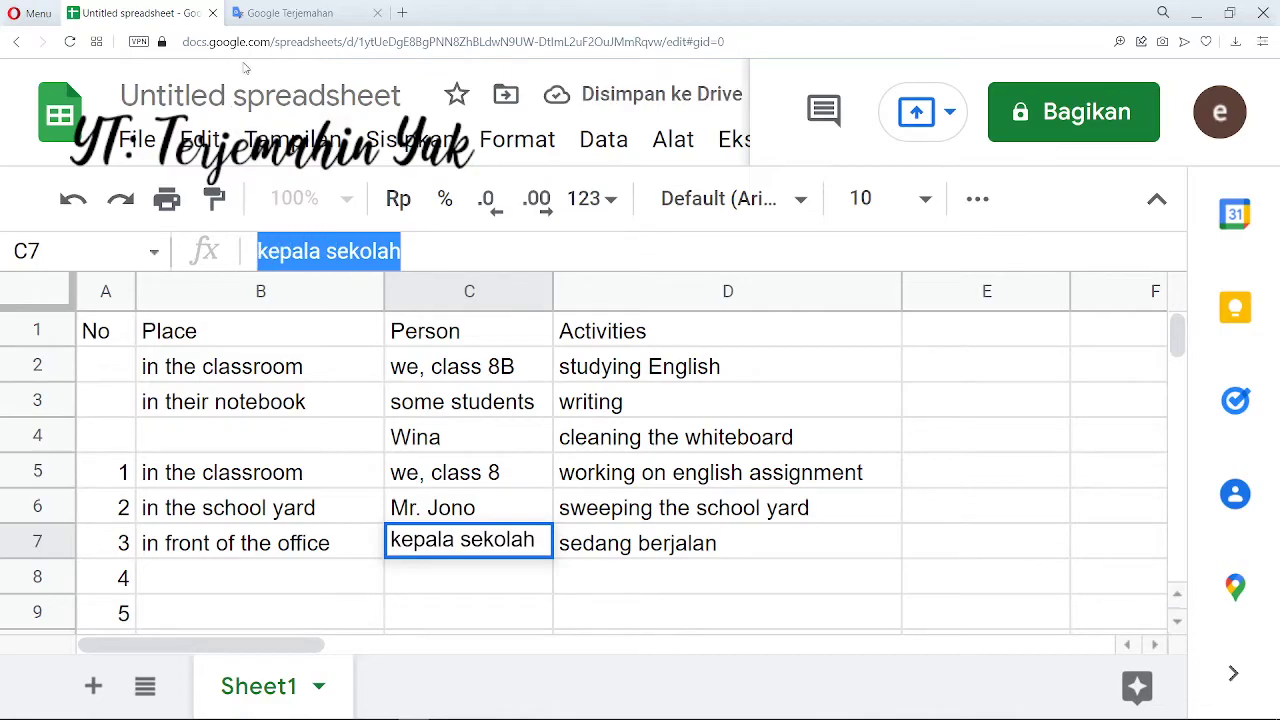
{"action": "left_click", "coordinate": [295, 13]}
{"action": "left_click", "coordinate": [605, 241]}
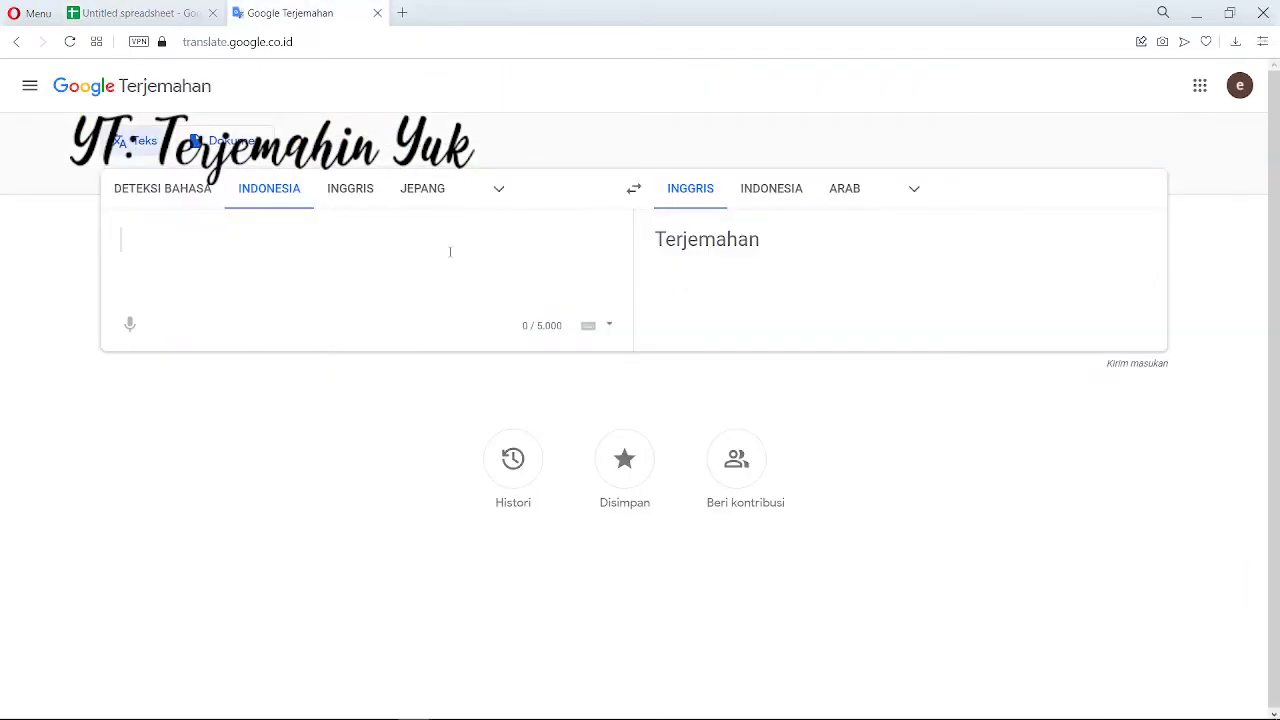
{"action": "key", "text": "ctrl+v"}
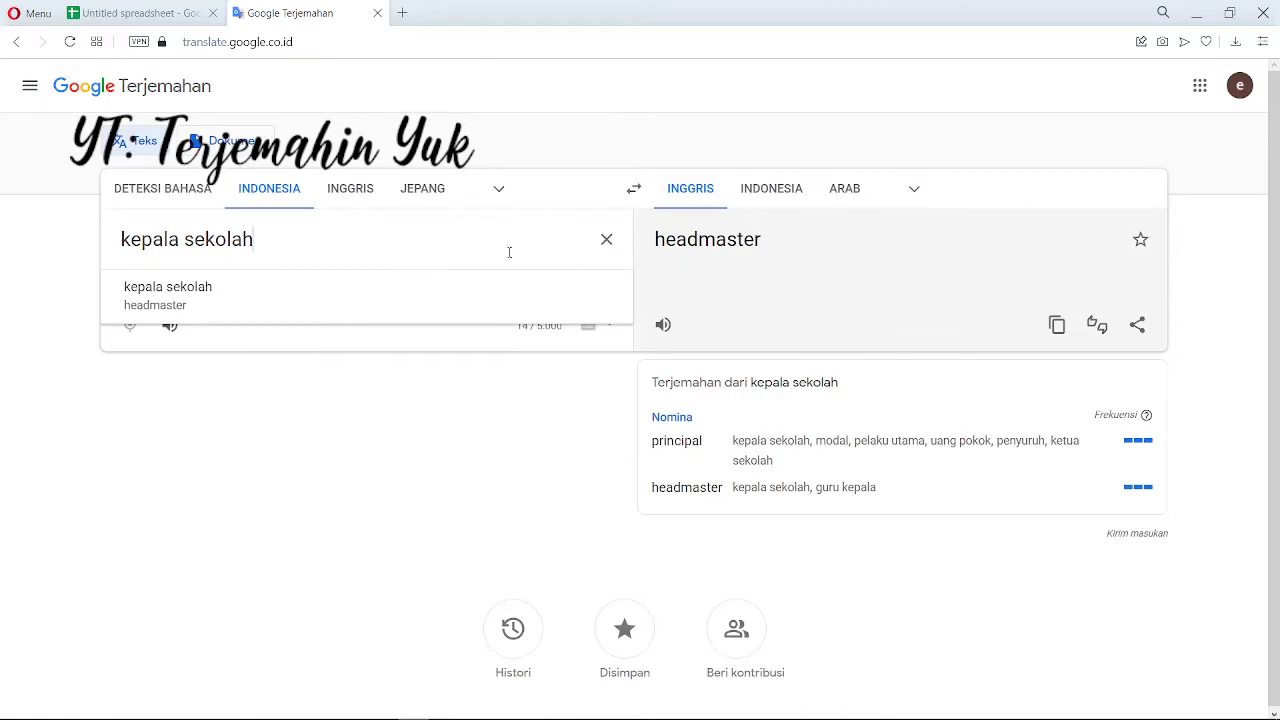
- Copy the translation "headmaster" and replace the Person text in row 7 of the spreadsheet with it
{"action": "left_click_drag", "start_coordinate": [796, 252], "coordinate": [641, 234]}
{"action": "key", "text": "ctrl+c"}
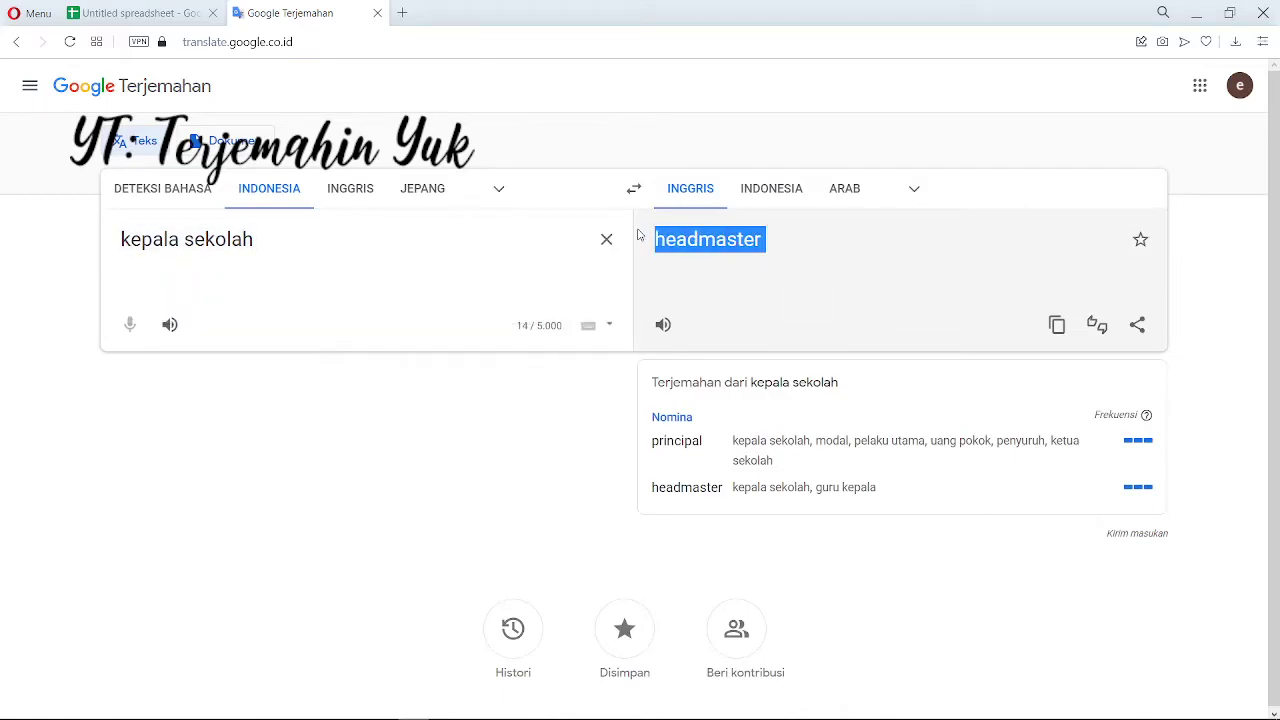
{"action": "left_click", "coordinate": [140, 13]}
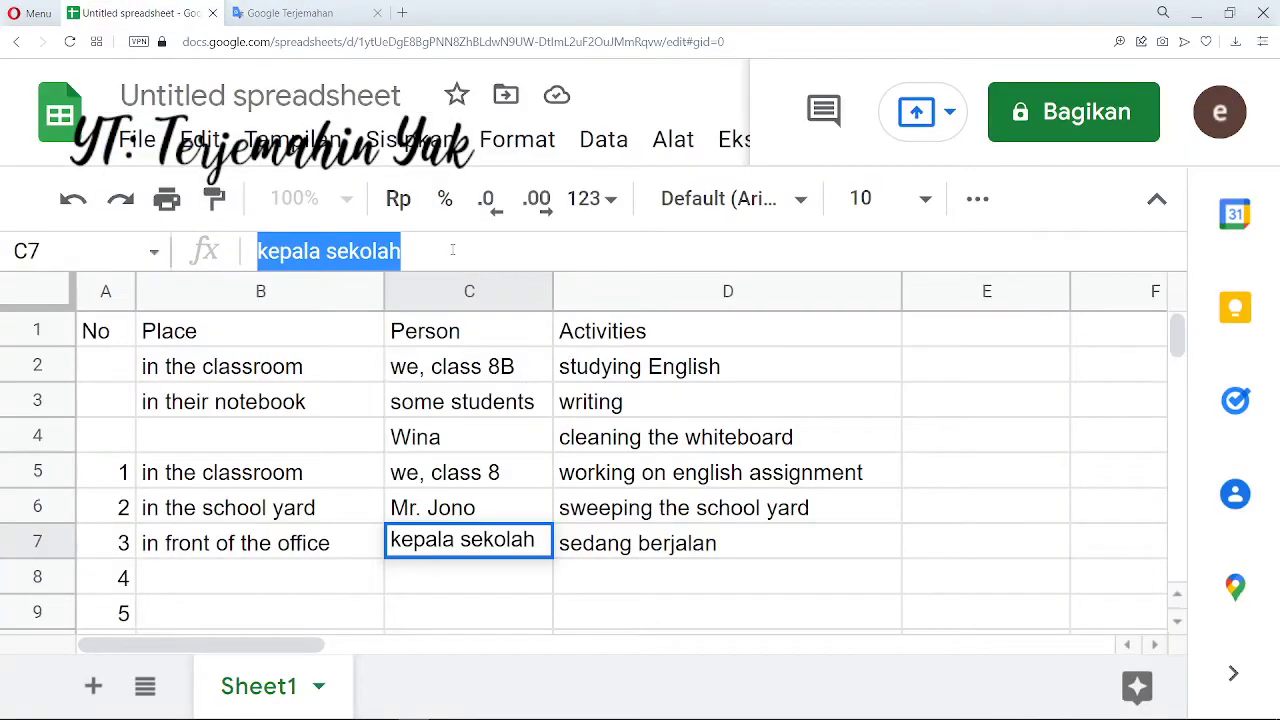
{"action": "key", "text": "ctrl+v"}
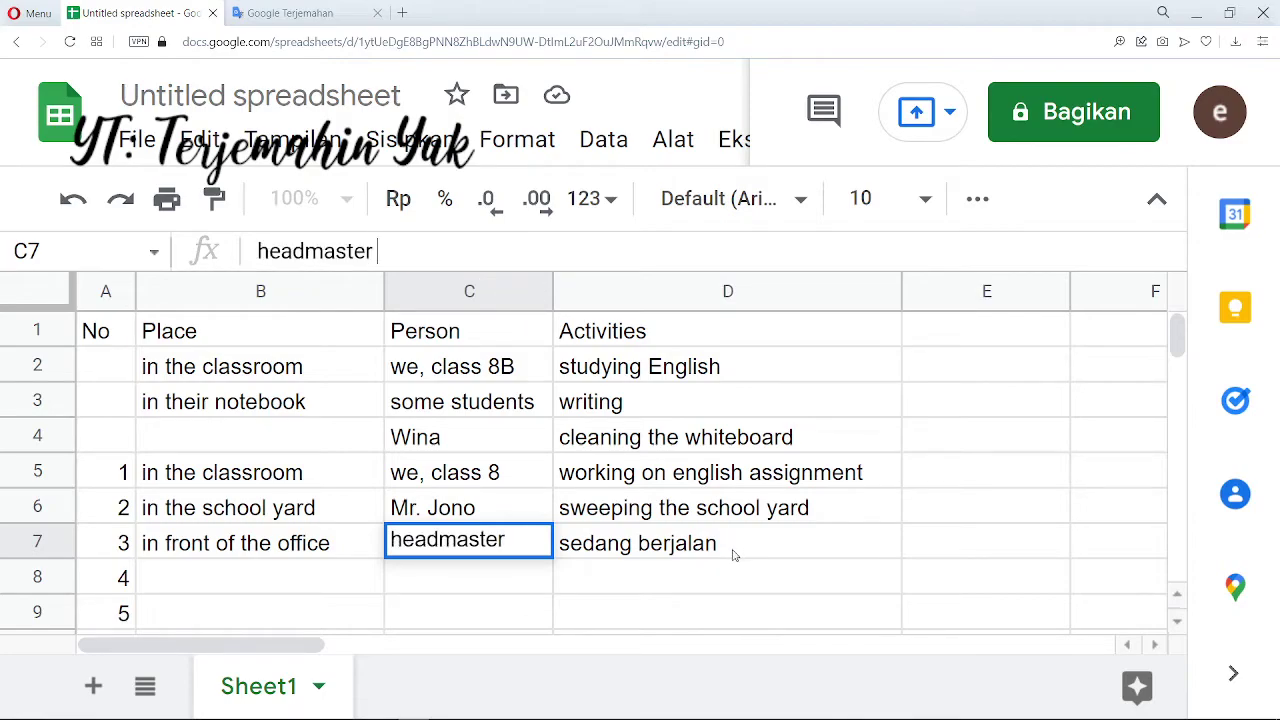
- Translate the row 7 activity "sedang berjalan" into English in Google Translate, replacing the earlier source text
{"action": "left_click", "coordinate": [680, 545]}
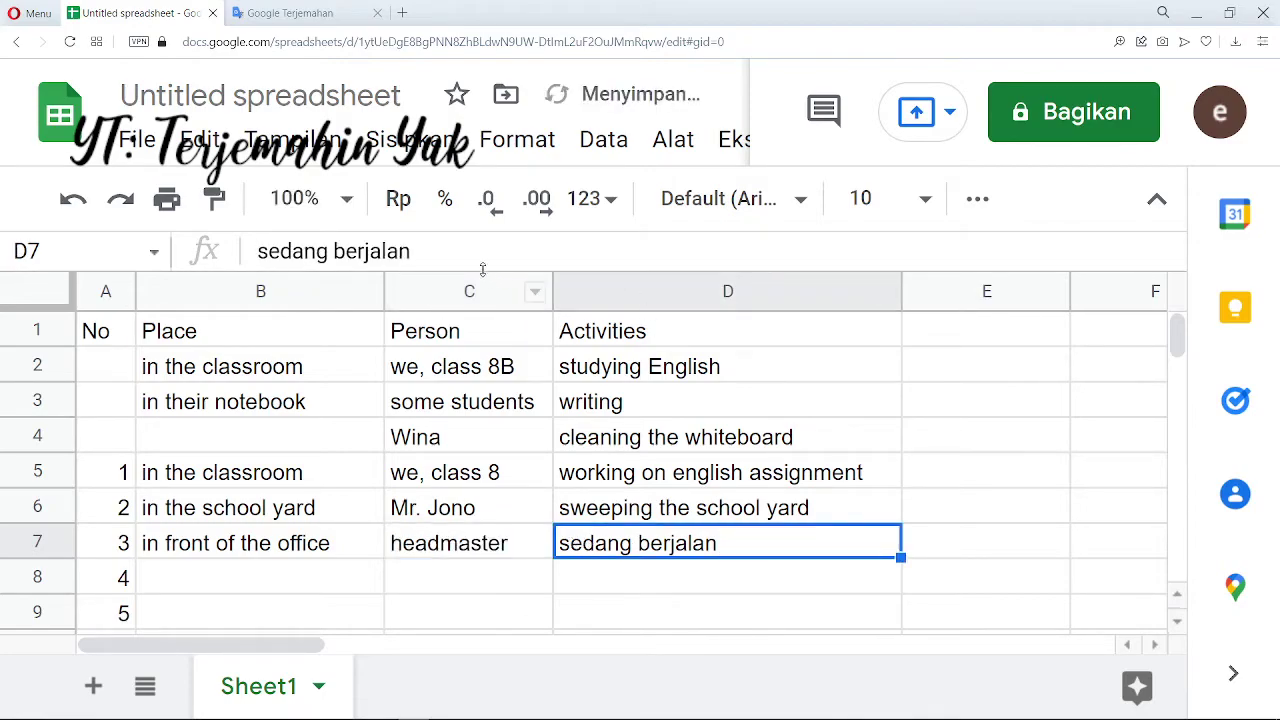
{"action": "left_click", "coordinate": [397, 251]}
{"action": "left_click_drag", "start_coordinate": [397, 251], "coordinate": [256, 253]}
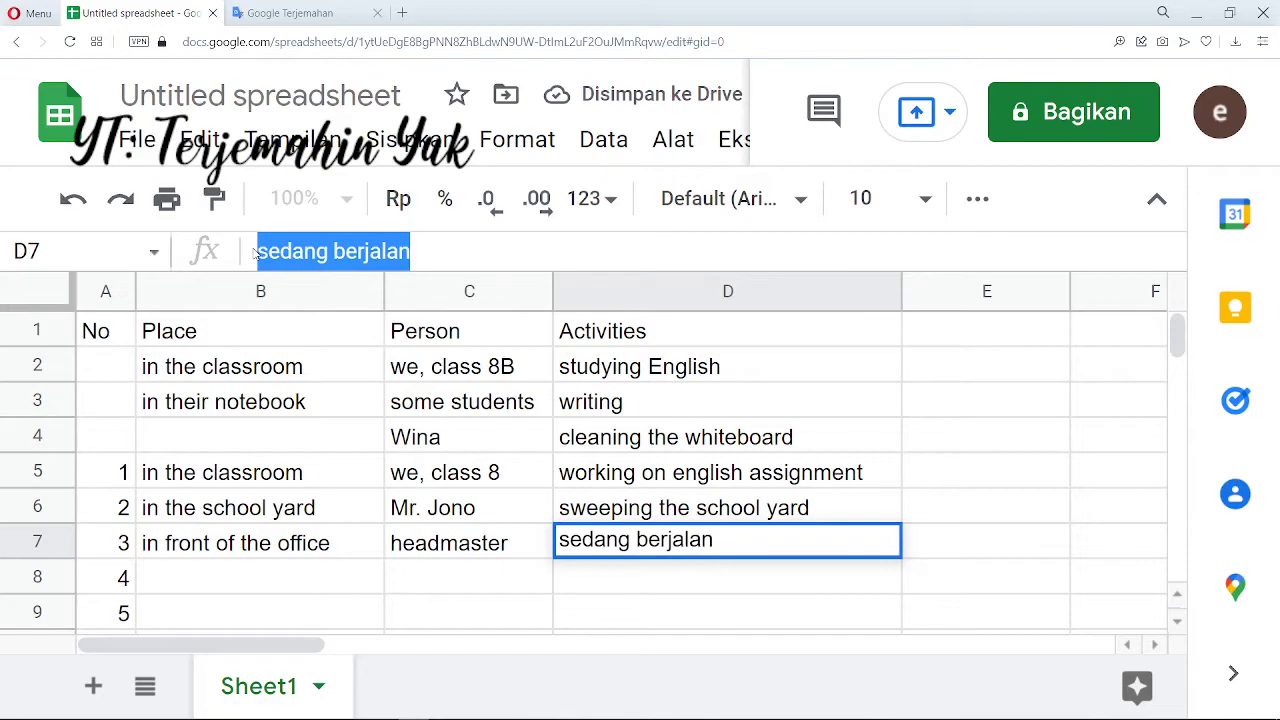
{"action": "left_click", "coordinate": [290, 13]}
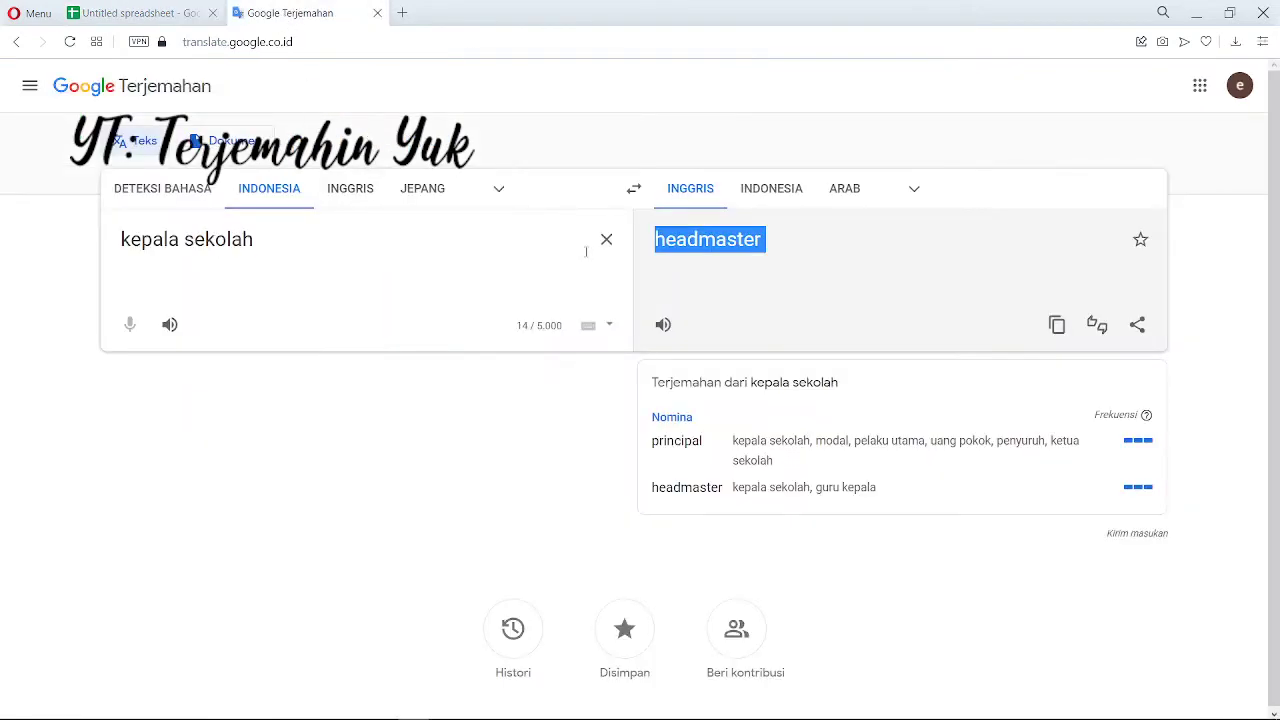
{"action": "left_click", "coordinate": [604, 241]}
{"action": "type", "text": "sedang berjalan"}
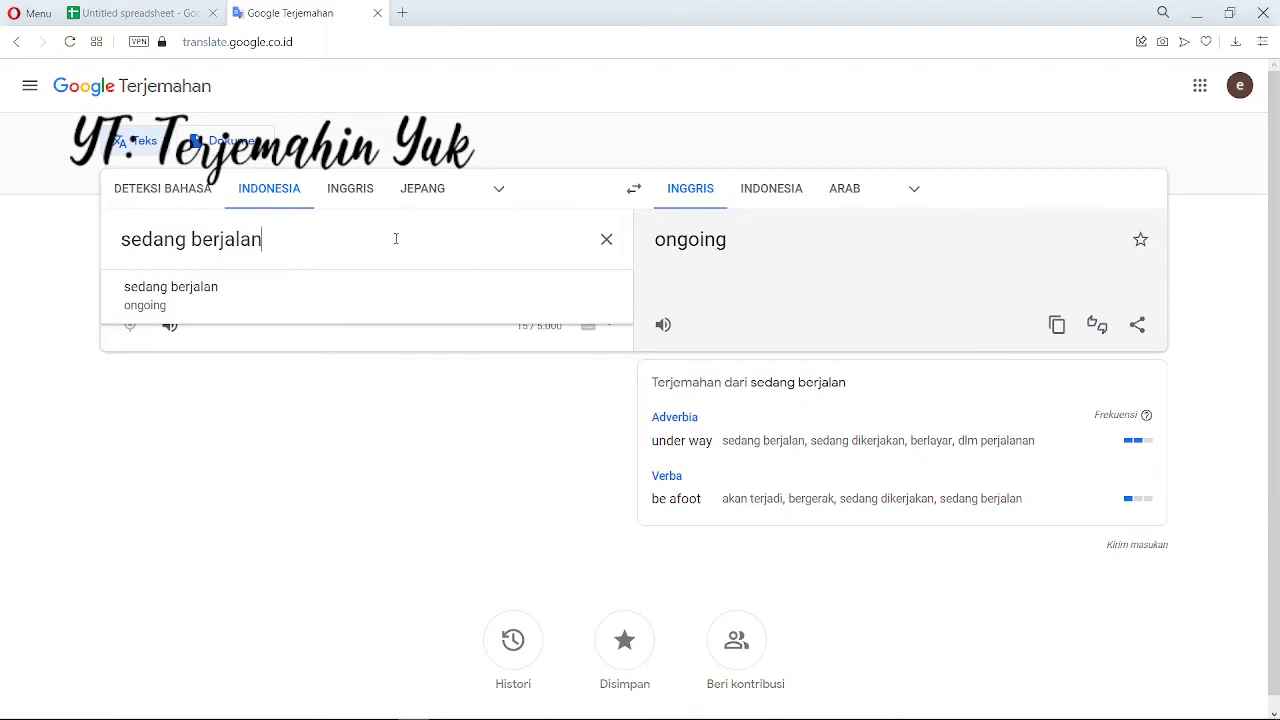
- Copy the translation "ongoing" and replace the activity in row 7 of the spreadsheet with it
{"action": "left_click_drag", "start_coordinate": [737, 246], "coordinate": [643, 250]}
{"action": "key", "text": "ctrl+c"}
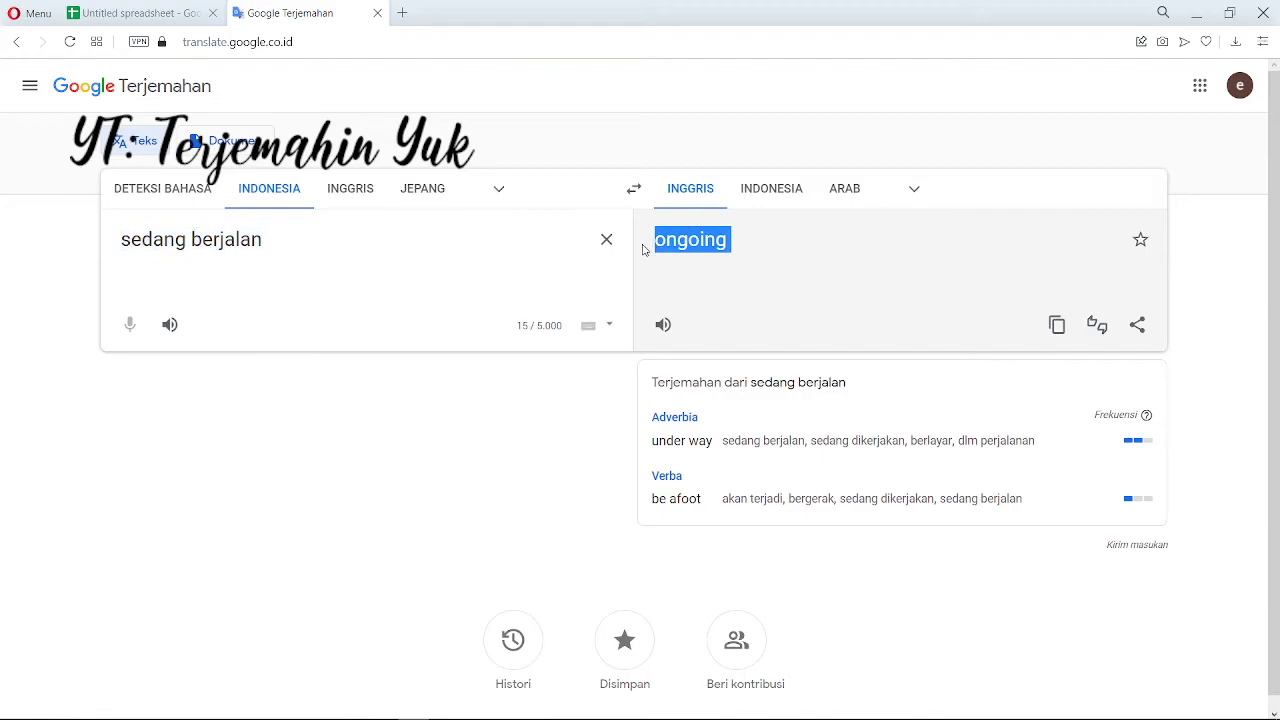
{"action": "left_click", "coordinate": [143, 13]}
{"action": "key", "text": "ctrl+v"}
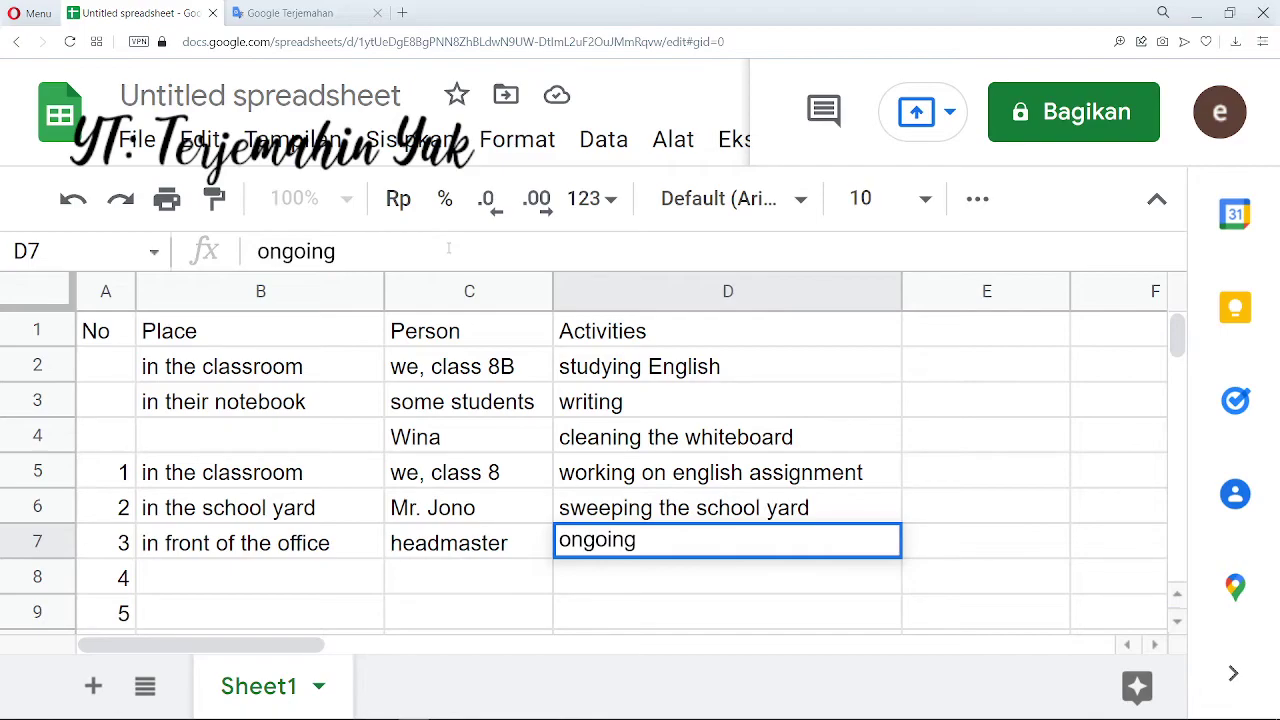
{"action": "scroll", "coordinate": [586, 500], "scroll_direction": "down", "scroll_amount": 1}
{"action": "left_click_drag", "start_coordinate": [582, 524], "coordinate": [585, 497]}
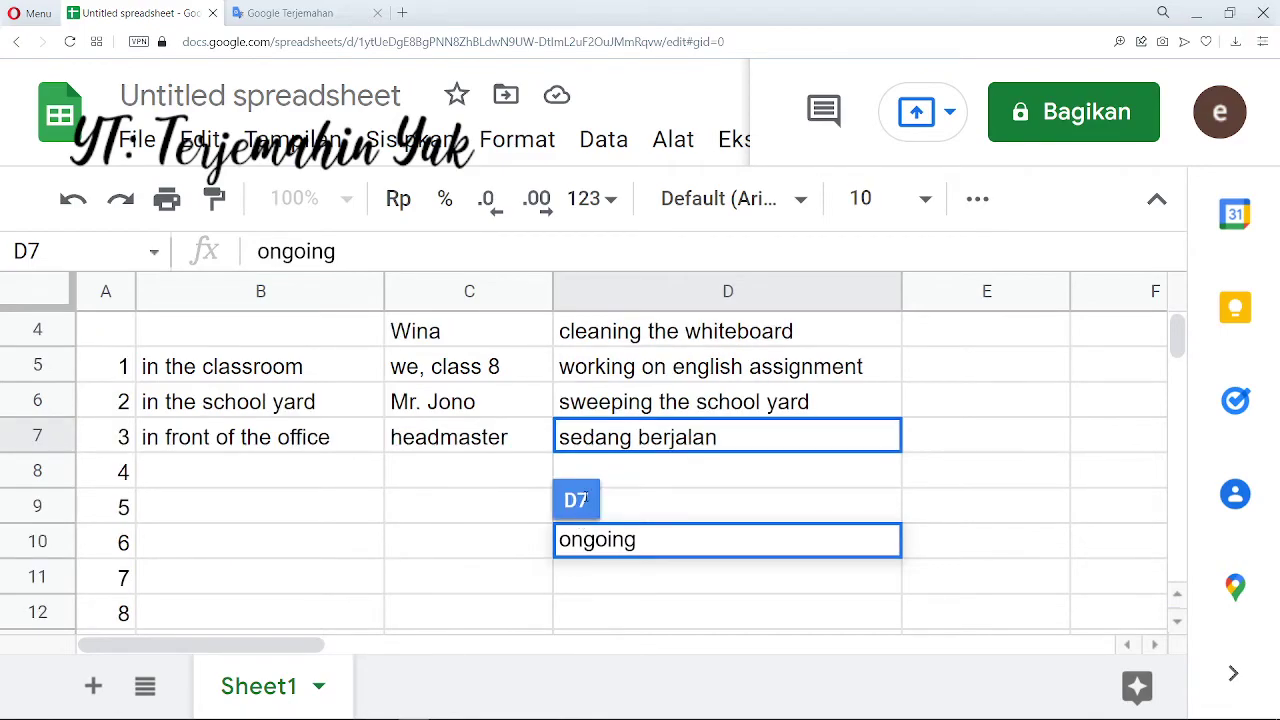
{"action": "left_click", "coordinate": [520, 478]}
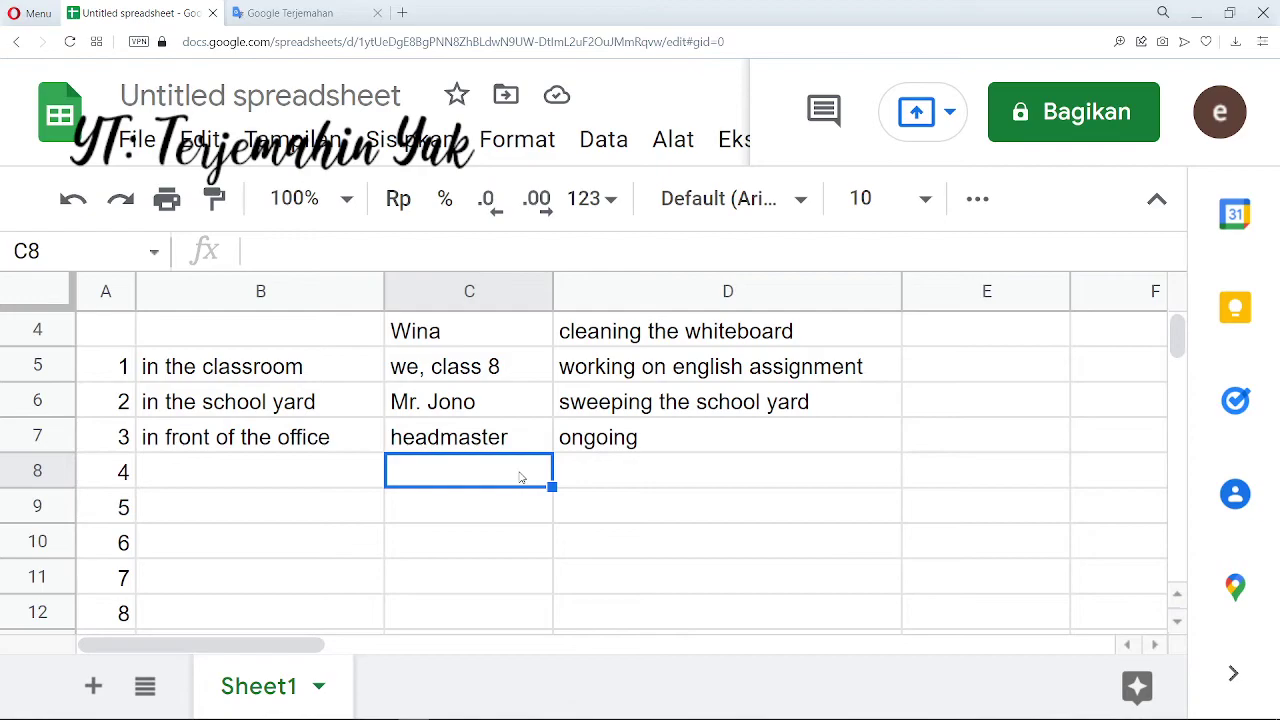
{"action": "scroll", "coordinate": [520, 478], "scroll_direction": "down", "scroll_amount": 2}
{"action": "scroll", "coordinate": [520, 478], "scroll_direction": "up", "scroll_amount": 1}
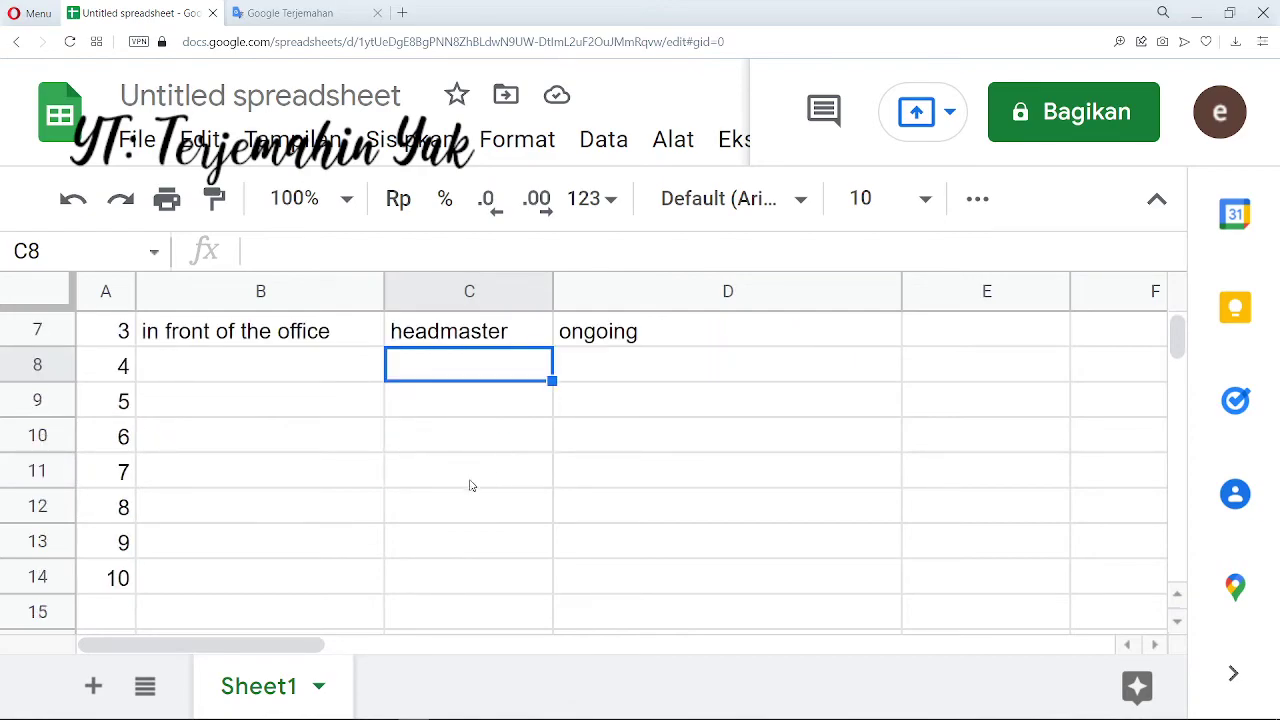
{"action": "left_click", "coordinate": [207, 576]}
{"action": "scroll", "coordinate": [242, 531], "scroll_direction": "up", "scroll_amount": 2}
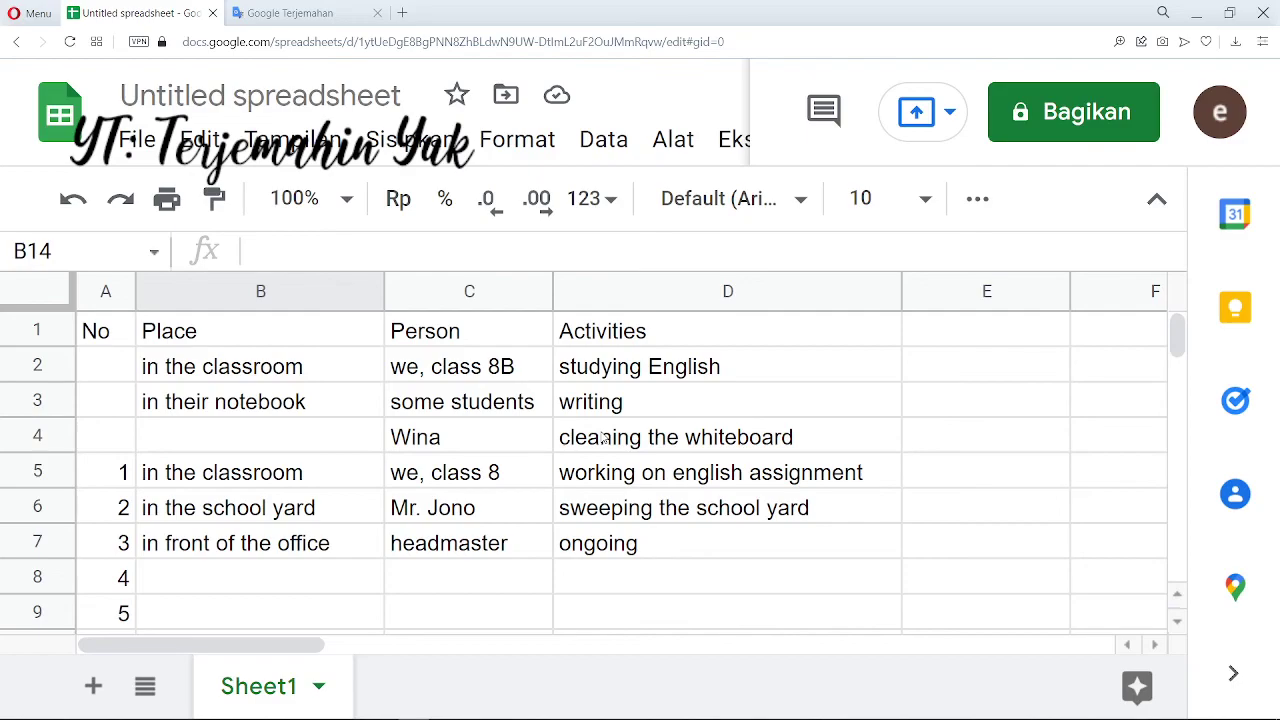
{"action": "scroll", "coordinate": [585, 457], "scroll_direction": "down", "scroll_amount": 2}
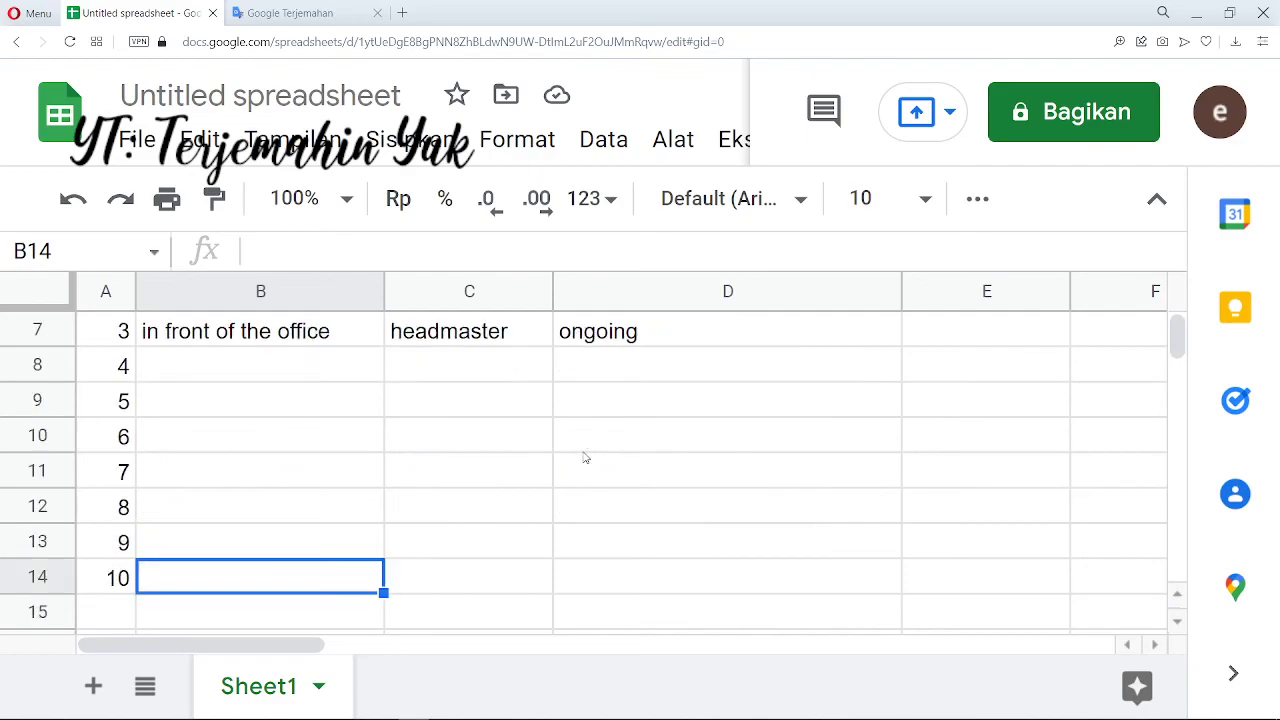
{"action": "scroll", "coordinate": [585, 457], "scroll_direction": "up", "scroll_amount": 2}
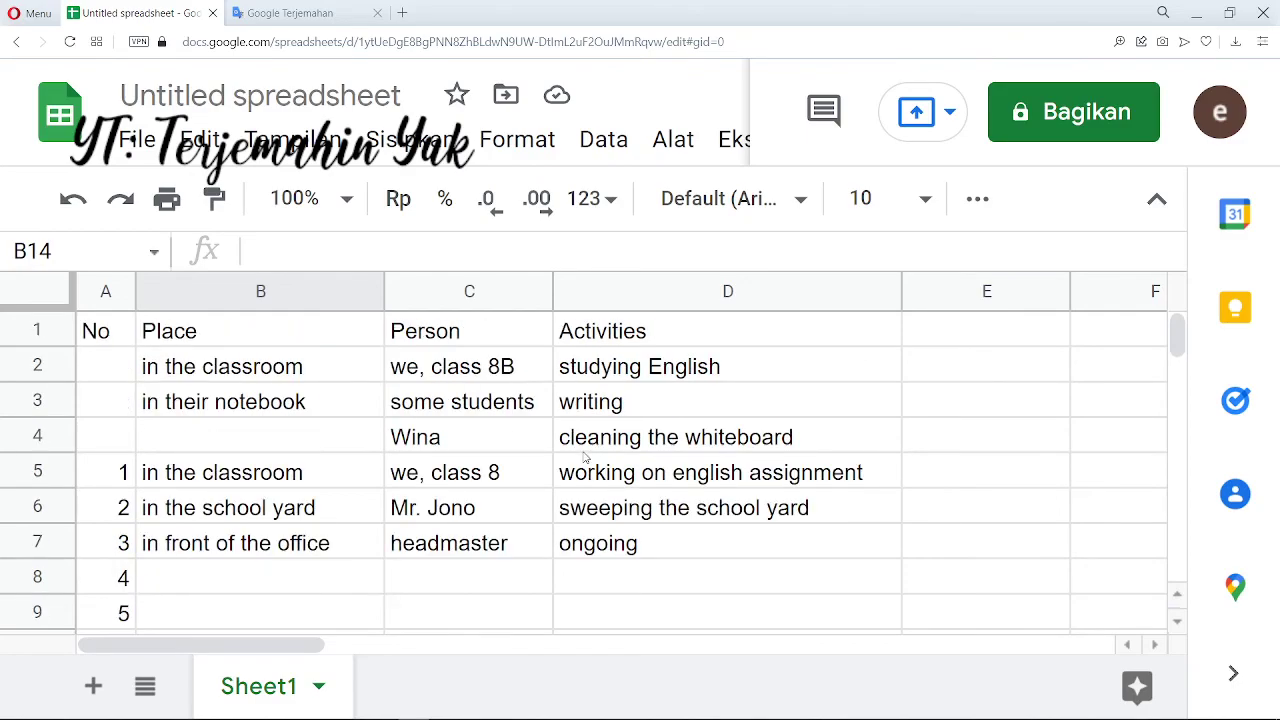